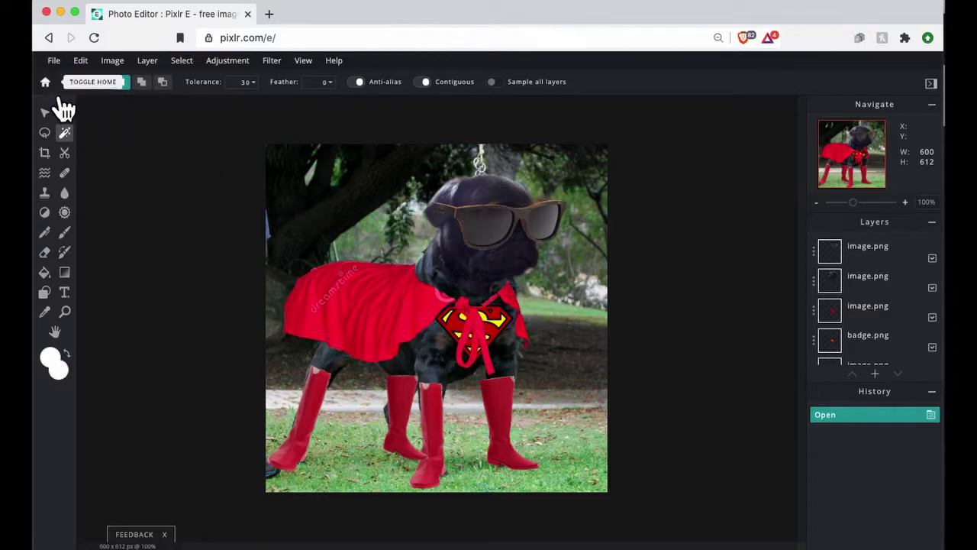
Create a new 1920 × 1080 document named superhero pug
left_click(45, 81)
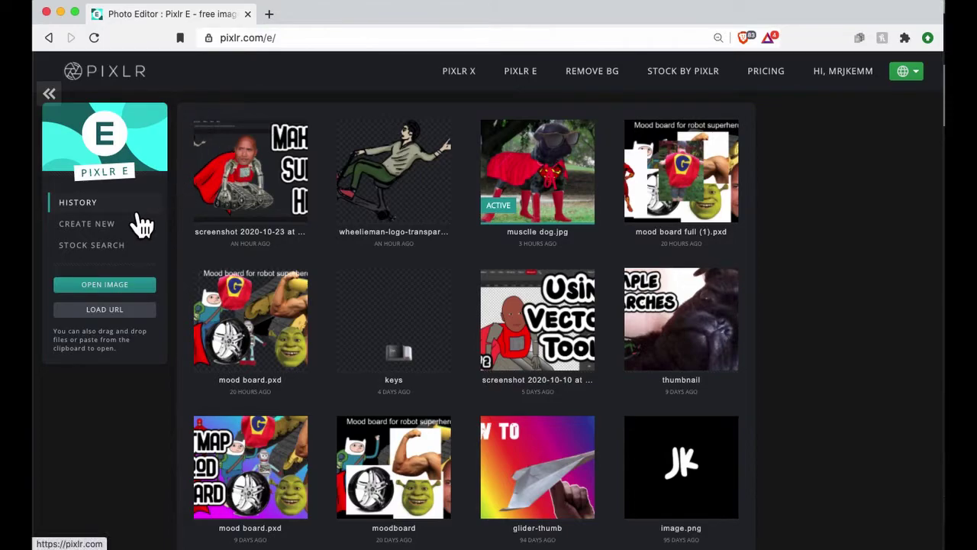
left_click(115, 225)
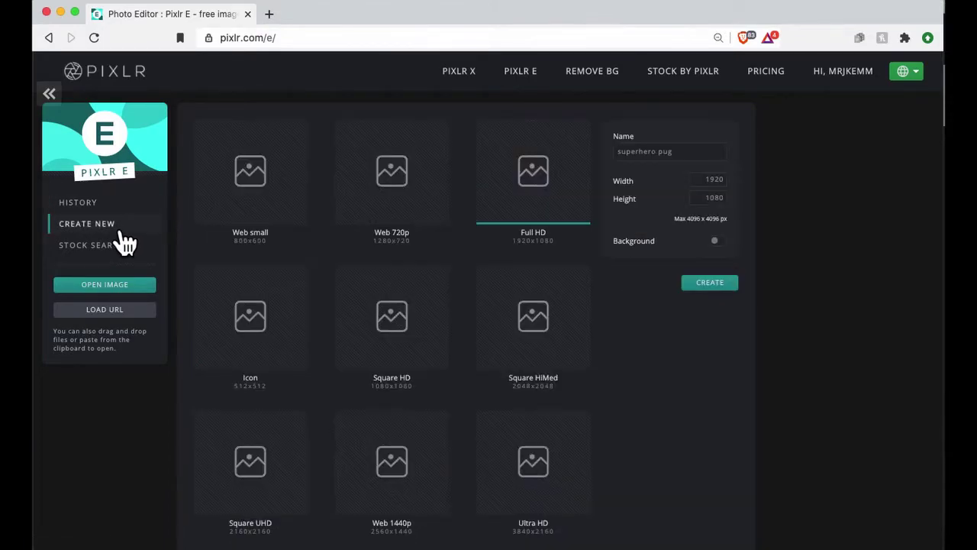
left_click(630, 153)
left_click(718, 198)
left_click(710, 283)
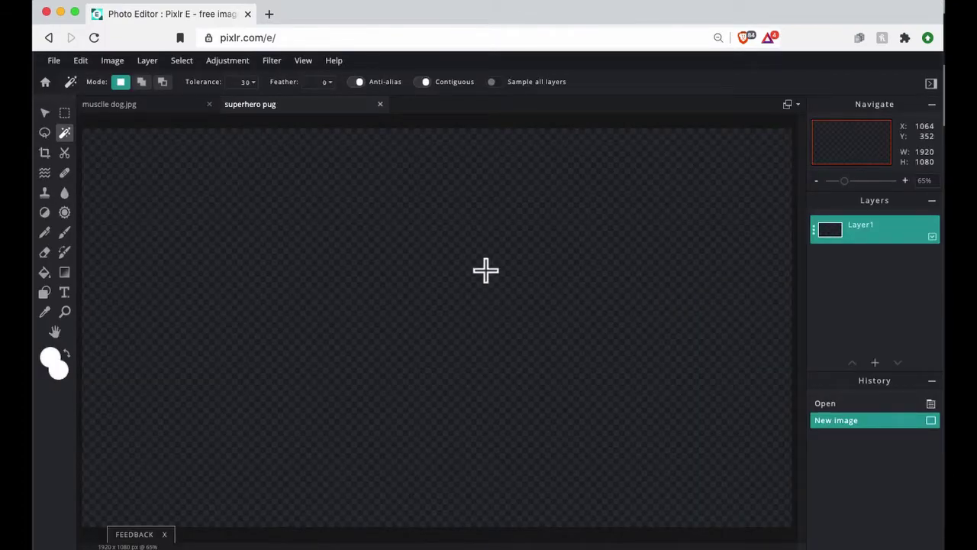
Select all six image files in Finder's dog folder and add each one to the superhero pug document as a layer
mouse_move(388, 547)
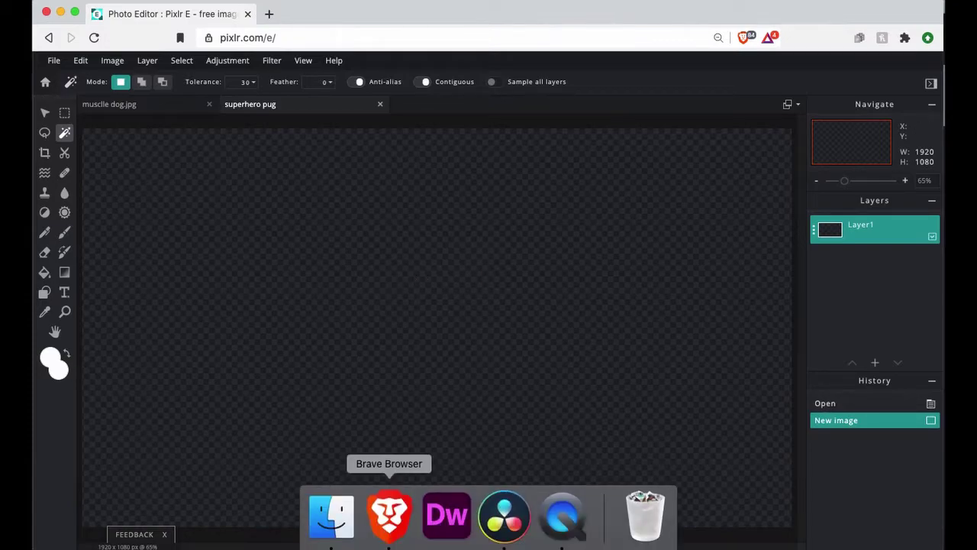
left_click(335, 527)
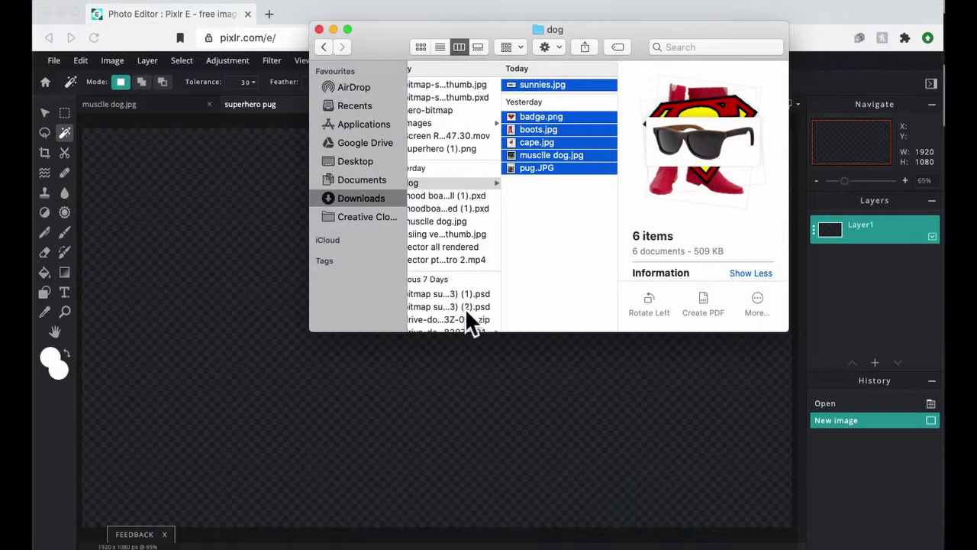
left_click(543, 245)
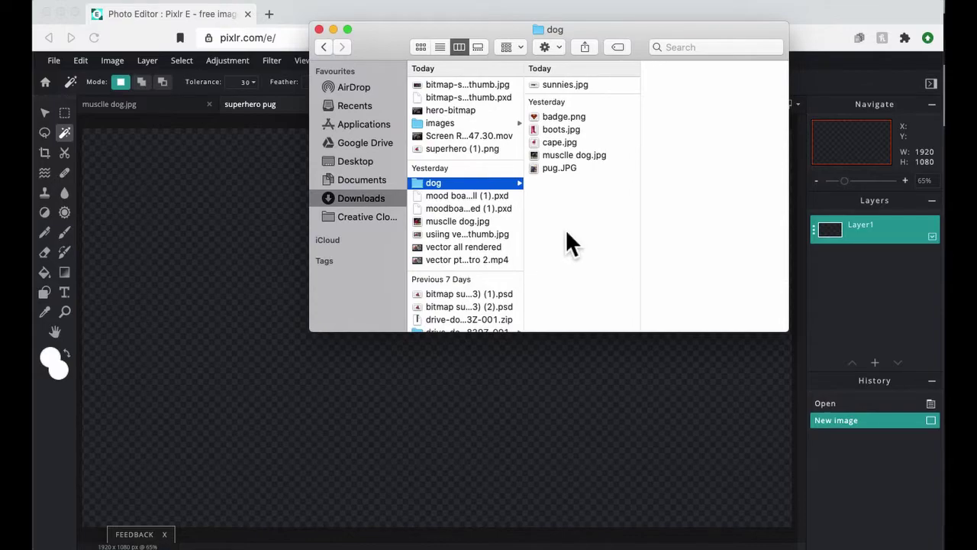
left_click_drag(577, 226, 604, 82)
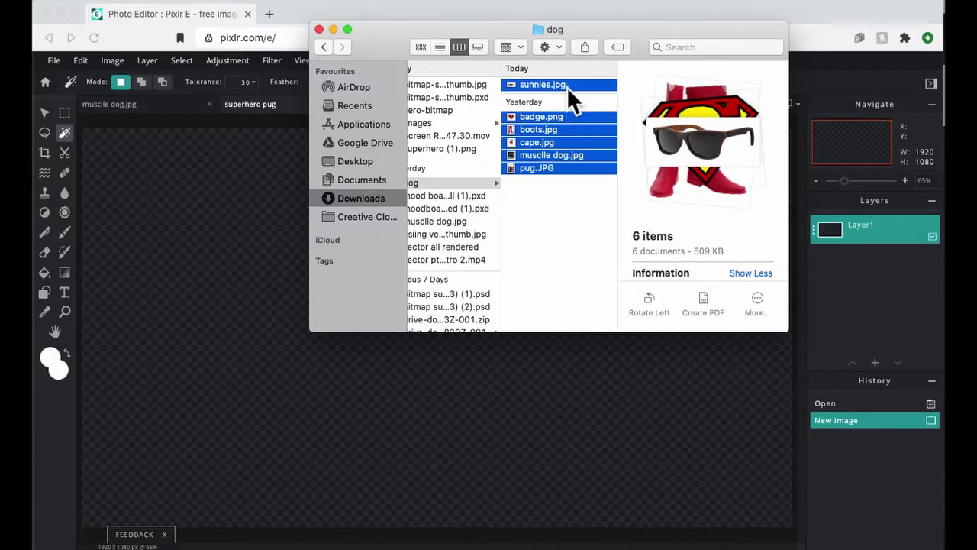
left_click_drag(567, 86, 439, 348)
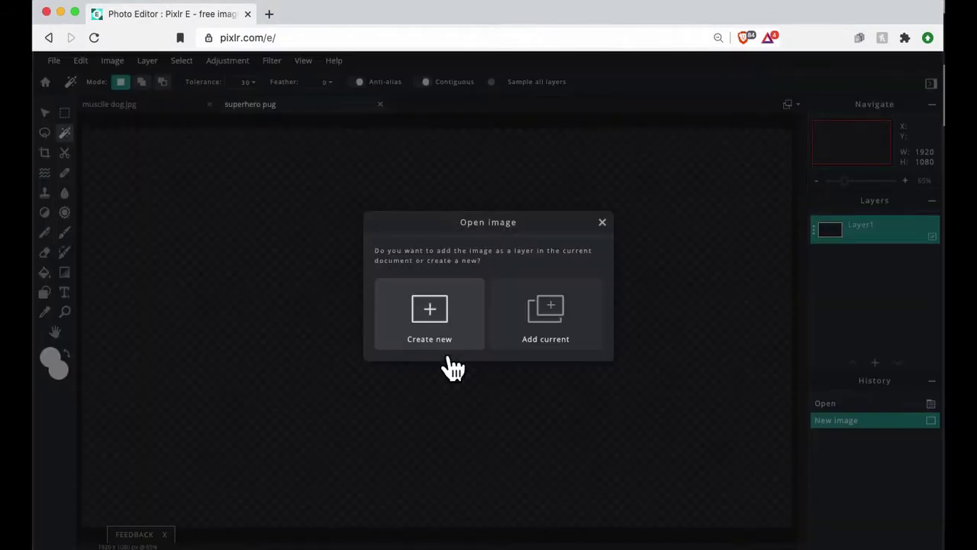
left_click(572, 333)
left_click(572, 332)
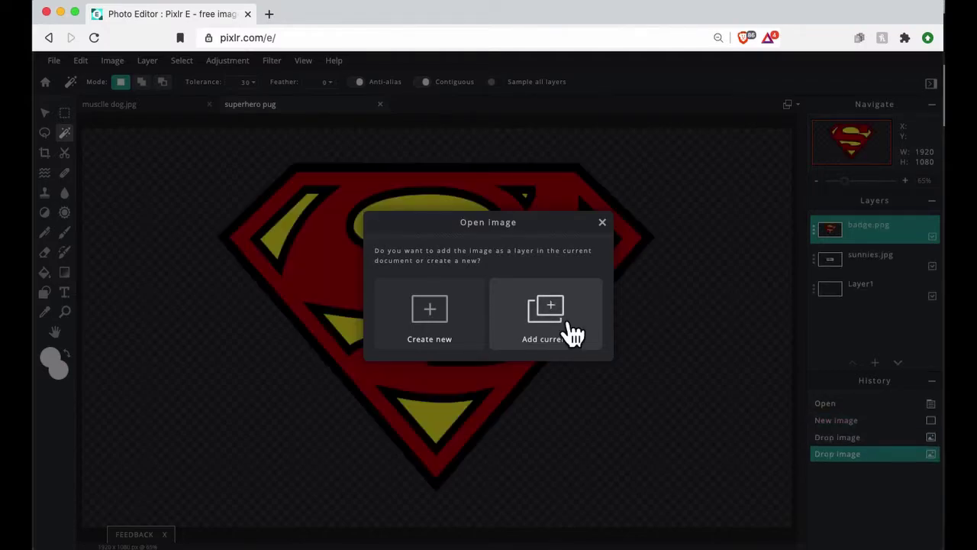
left_click(573, 333)
left_click(572, 333)
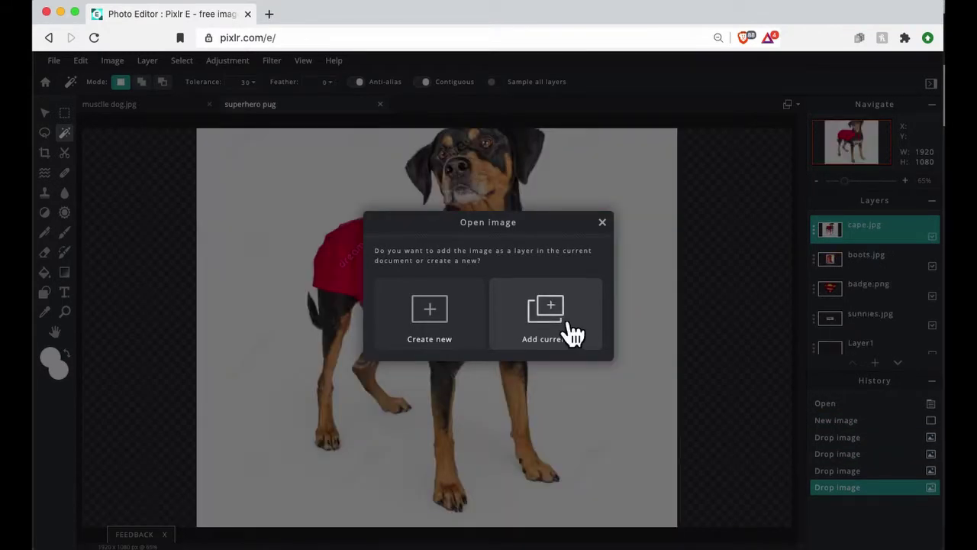
left_click(573, 333)
left_click(572, 333)
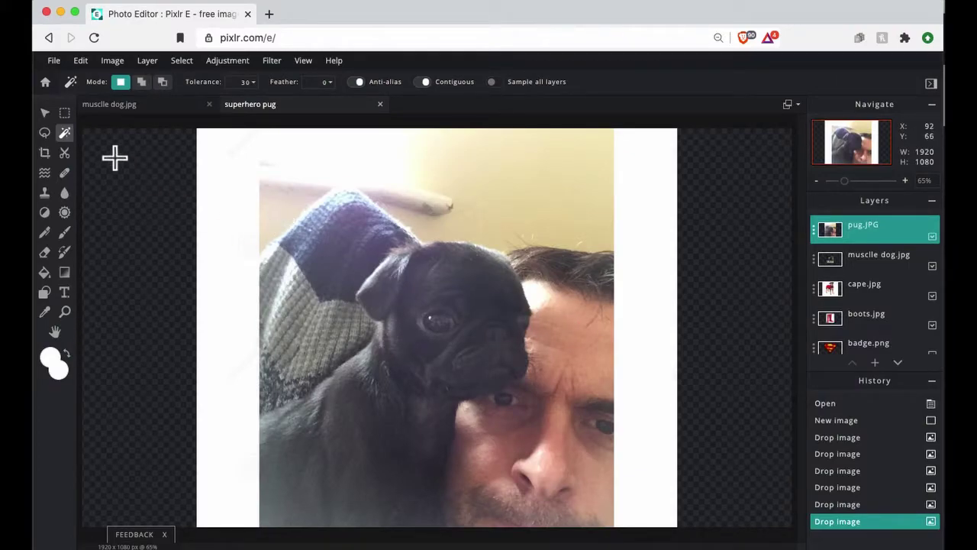
Move the pug photo aside to the canvas's right edge and place the musclle dog photo at left 455, top 0
left_click(44, 112)
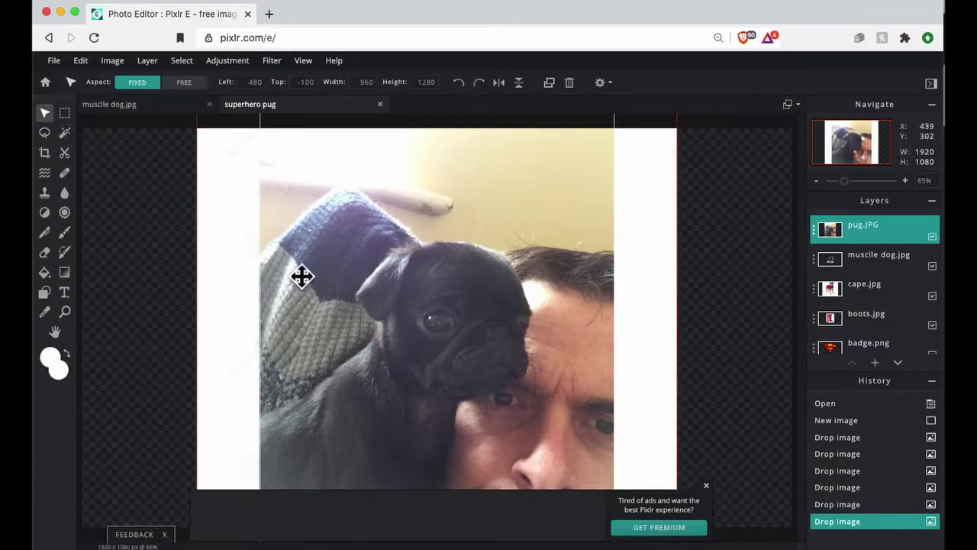
left_click_drag(397, 309, 709, 278)
left_click(463, 353)
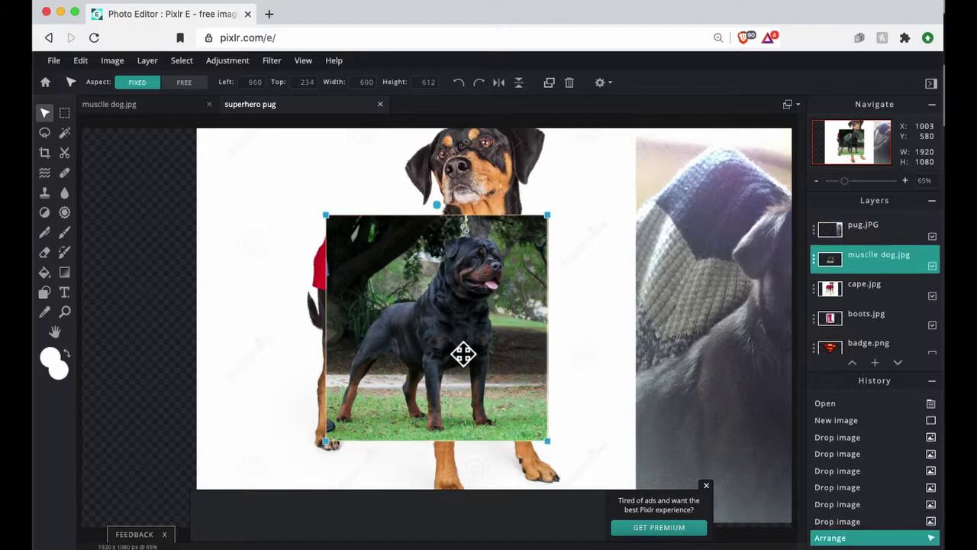
left_click_drag(486, 336, 409, 251)
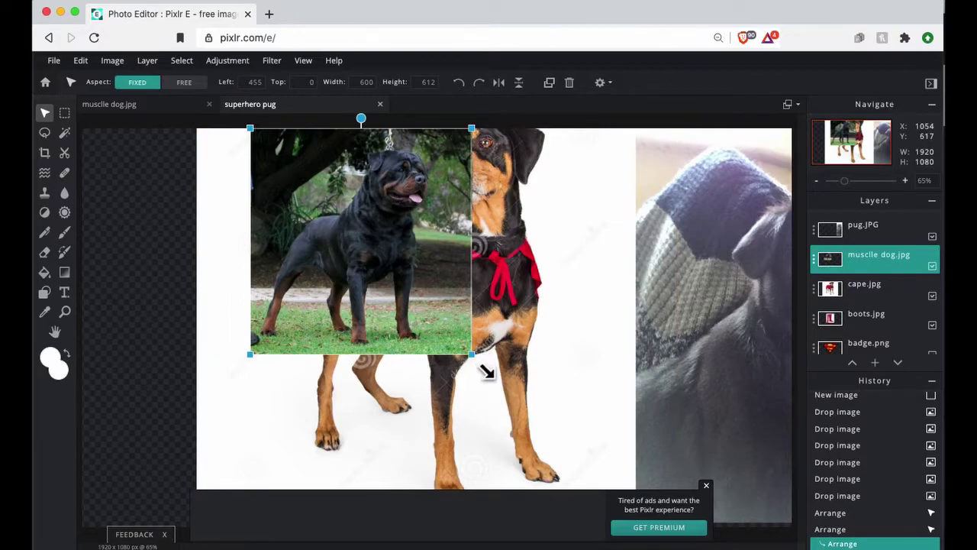
Enlarge the musclle dog photo proportionally to about 1062 × 1083 px so it fills the canvas height
left_click_drag(487, 372, 631, 432)
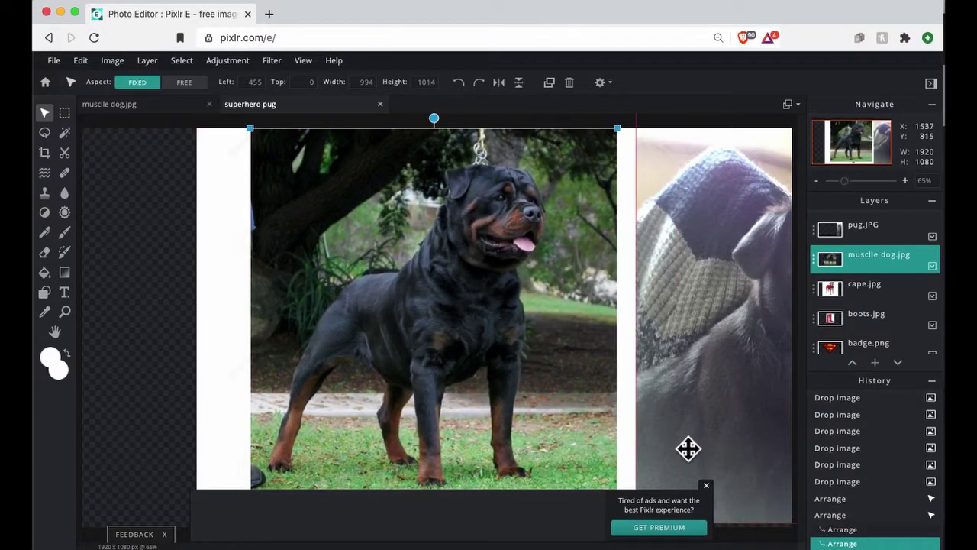
left_click(706, 486)
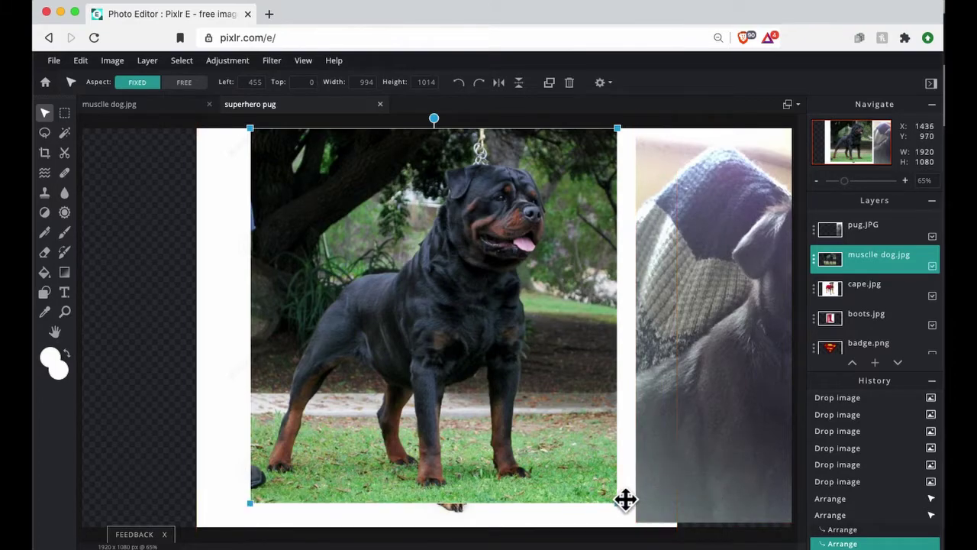
left_click_drag(631, 516, 655, 526)
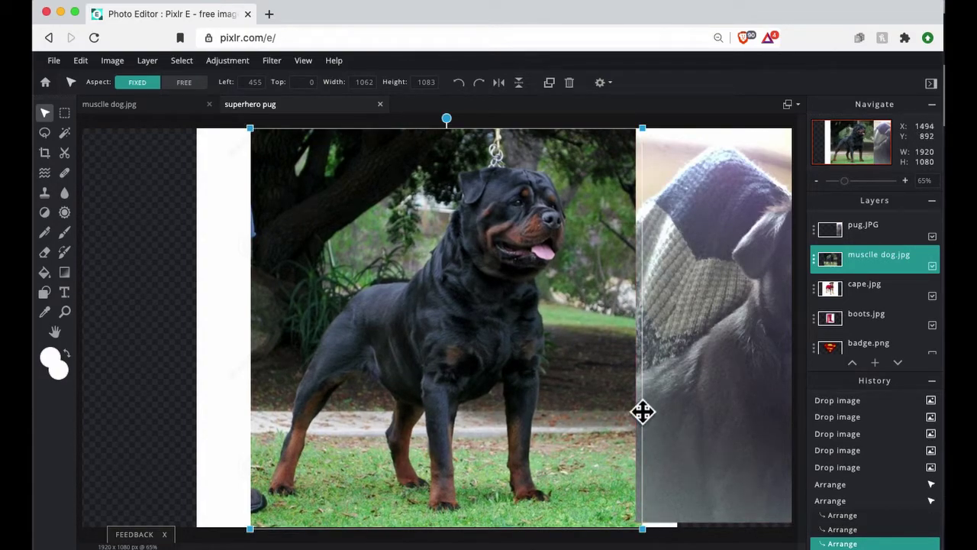
Reorder the musclle dog.jpg layer to sit directly above Layer1, beneath all the other images
left_click_drag(872, 267, 869, 320)
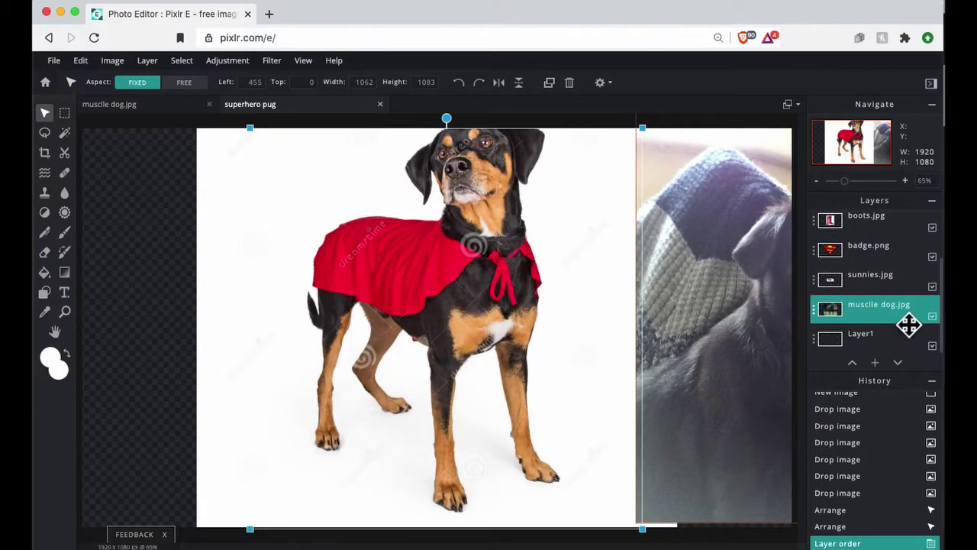
left_click(908, 325)
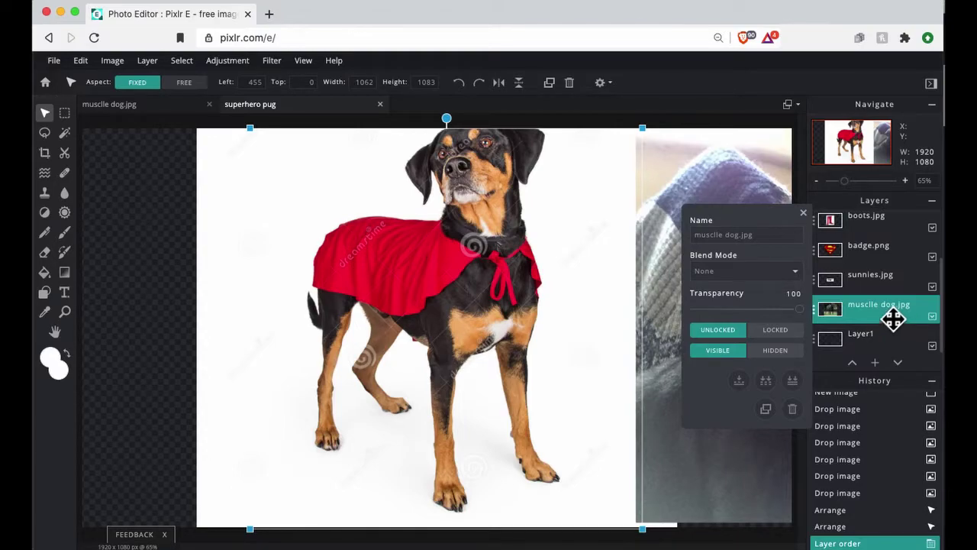
left_click(887, 293)
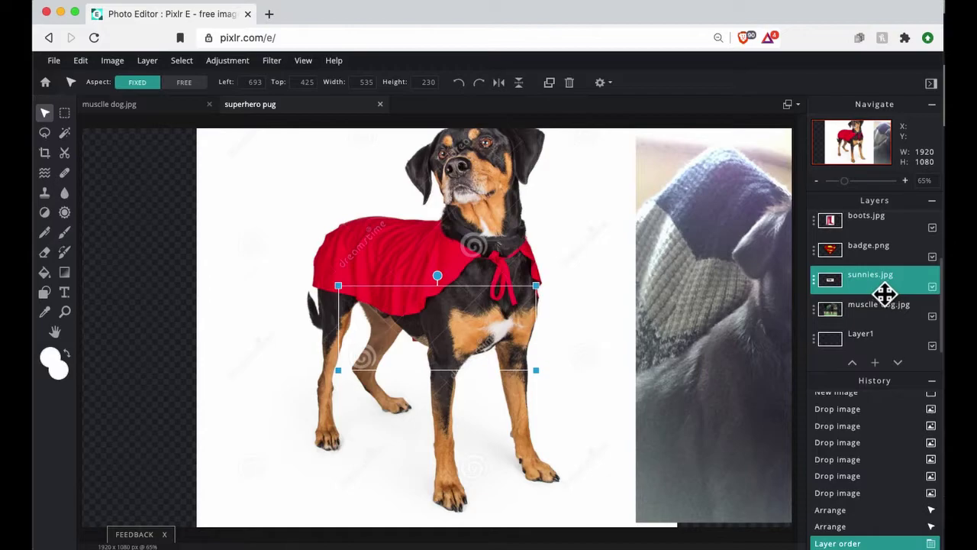
left_click(873, 314)
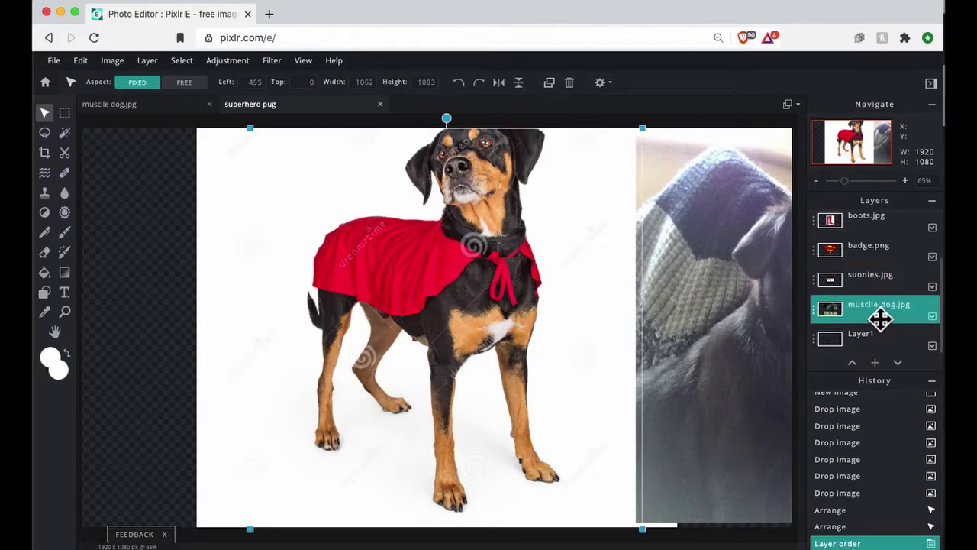
scroll(886, 252, "up", 2)
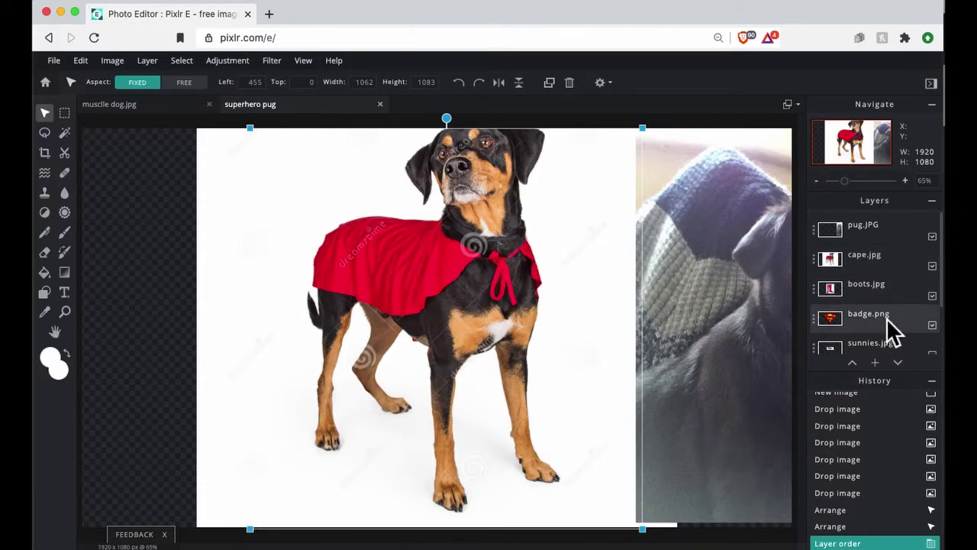
scroll(886, 321, "down", 2)
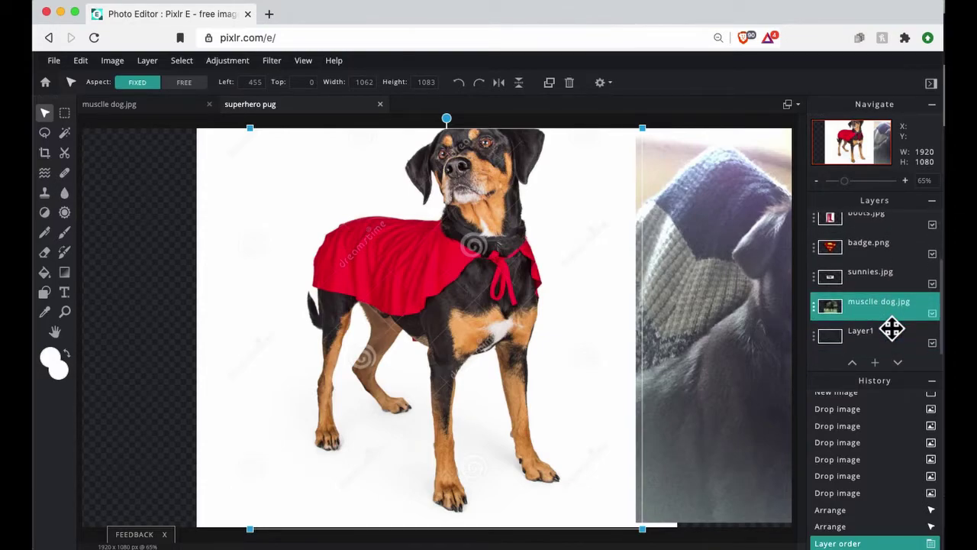
left_click(887, 294)
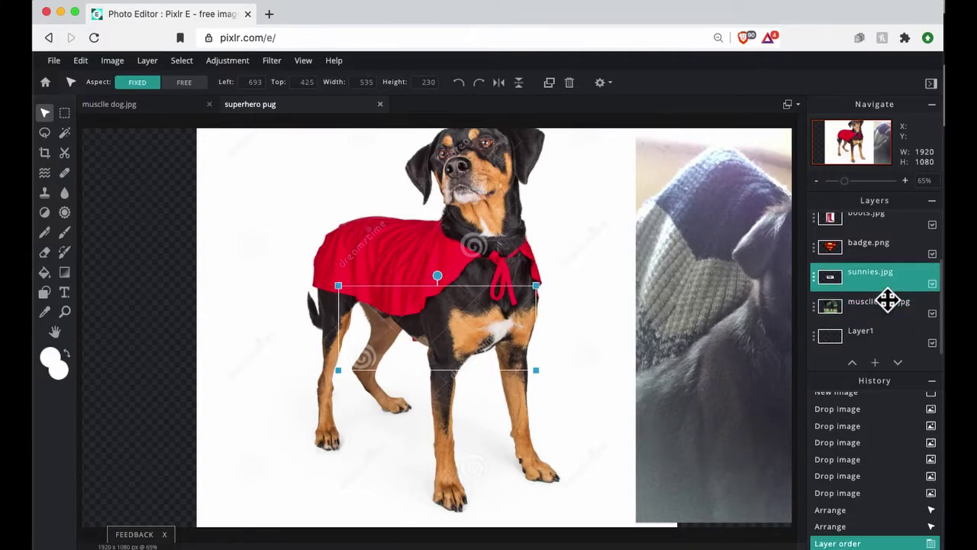
left_click(875, 337)
left_click(873, 296)
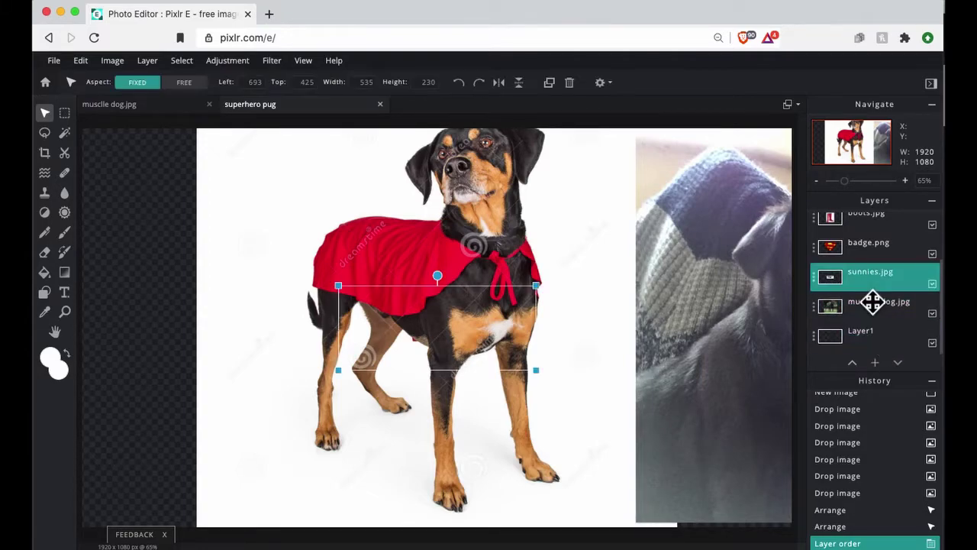
left_click(874, 336)
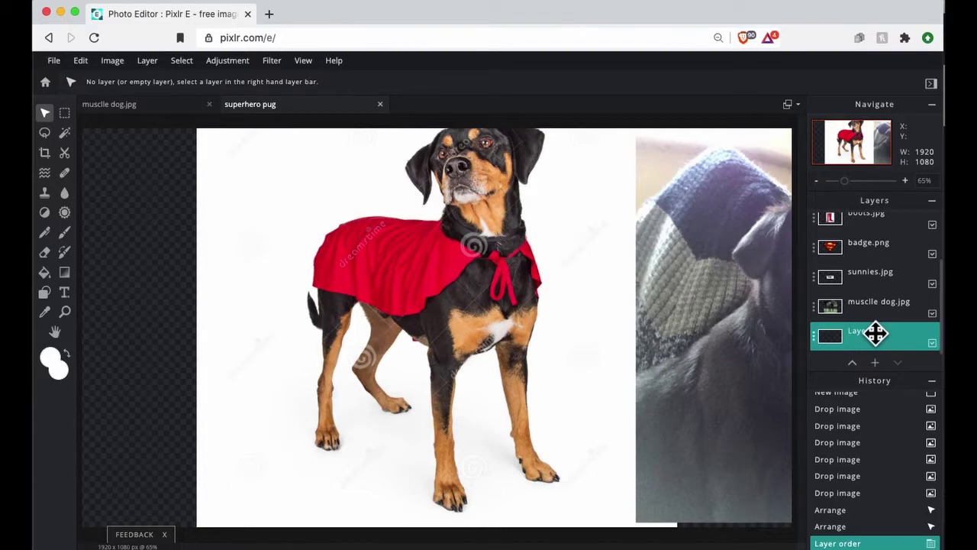
Lock the musclle dog.jpg layer and move the cape photo to left 188, top -89
left_click(832, 312)
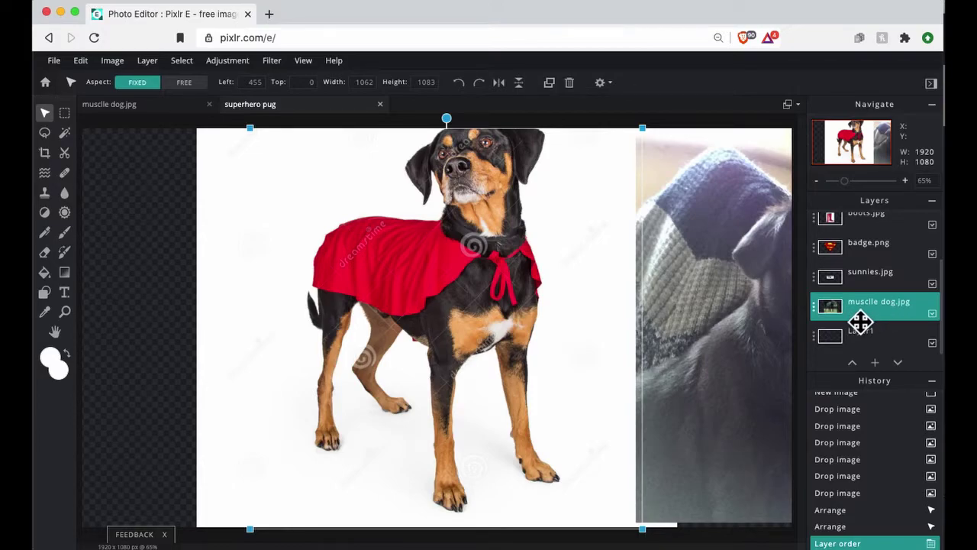
left_click(898, 317)
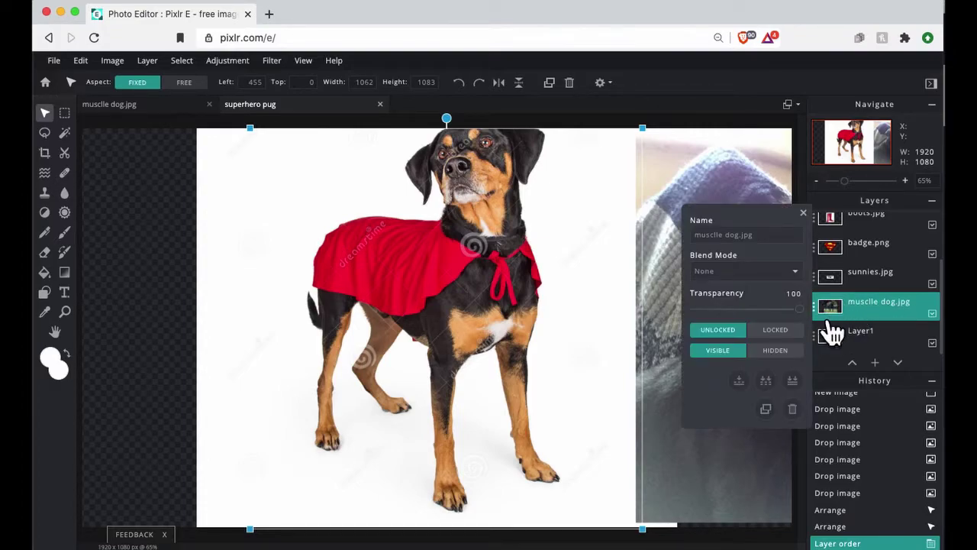
left_click(799, 337)
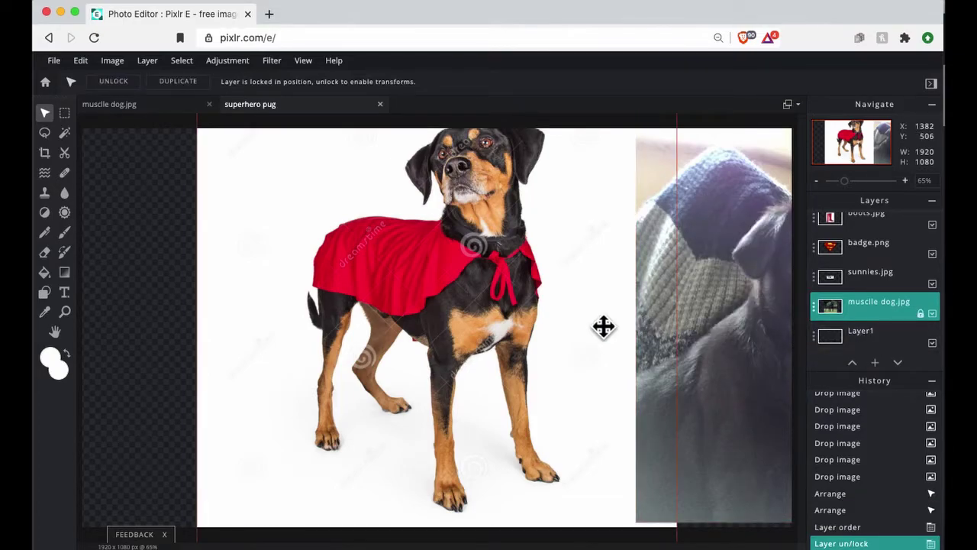
left_click_drag(545, 308, 502, 332)
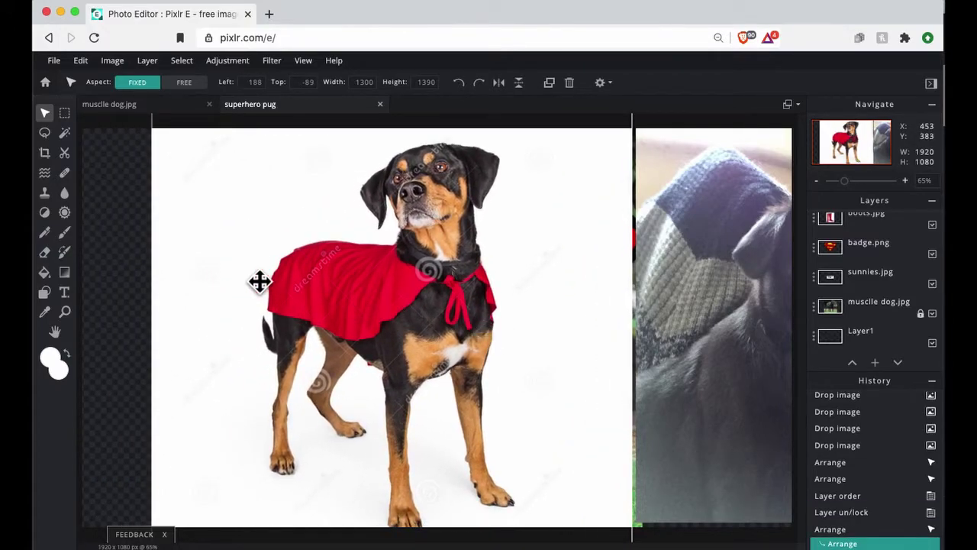
Try to select the red cape with the magic wand at tolerance 30
left_click(66, 135)
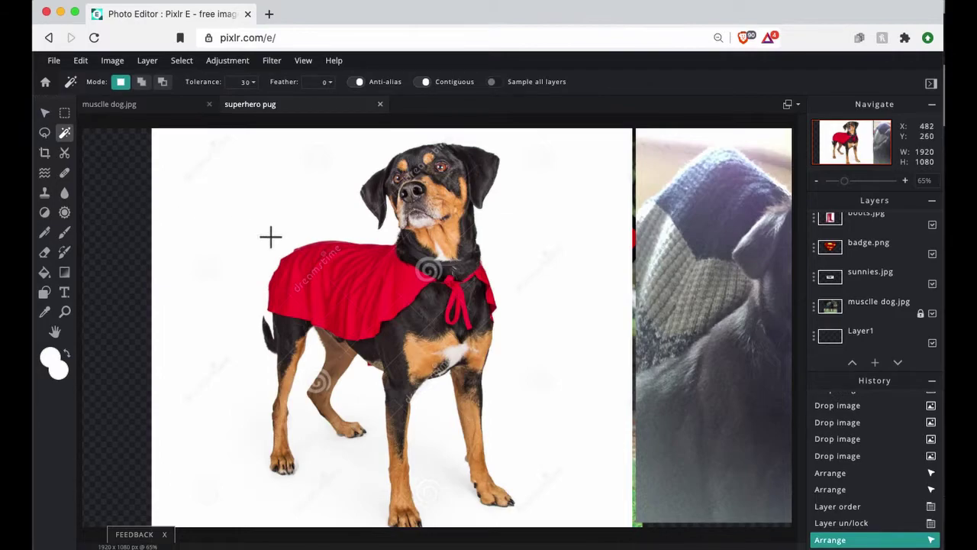
left_click(366, 290)
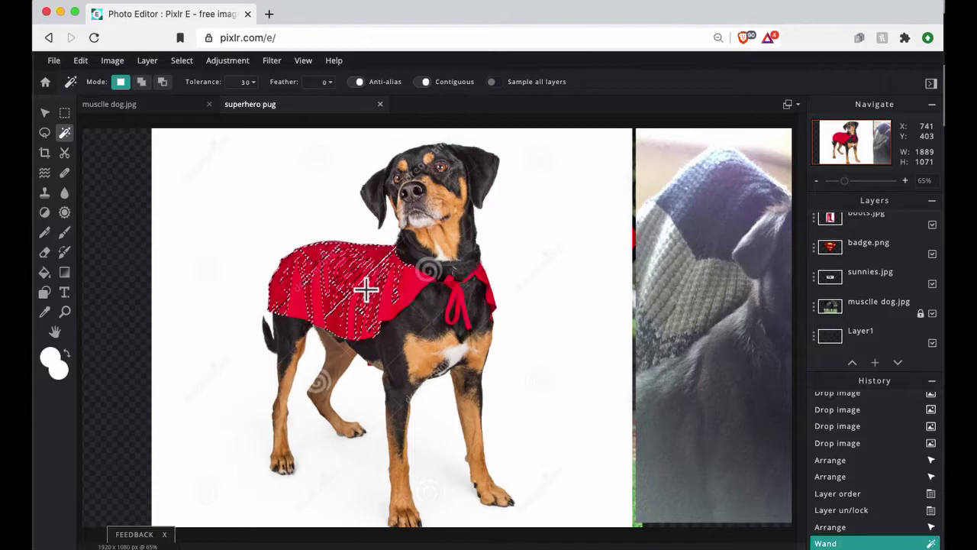
left_click(418, 295)
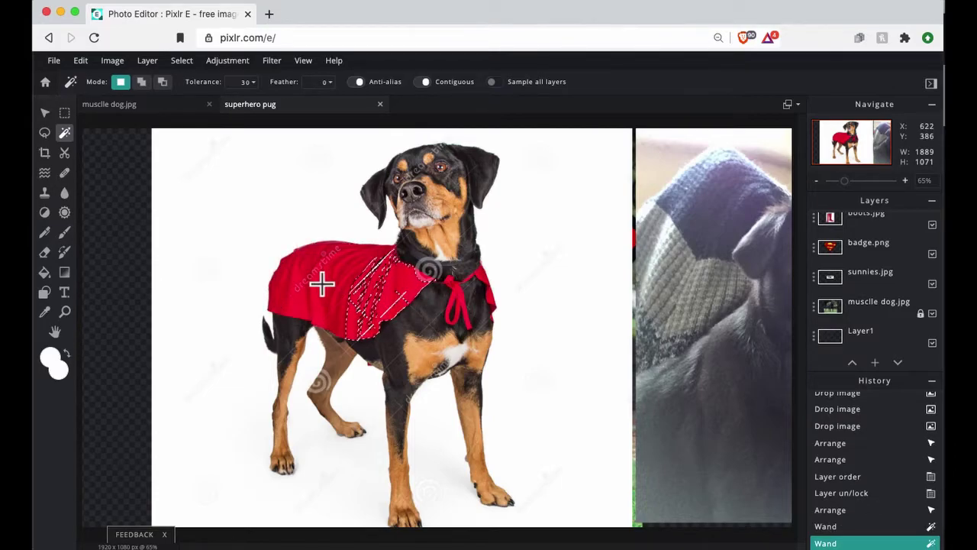
Raise the magic wand tolerance to 90 and select the main red area of the cape
left_click(246, 84)
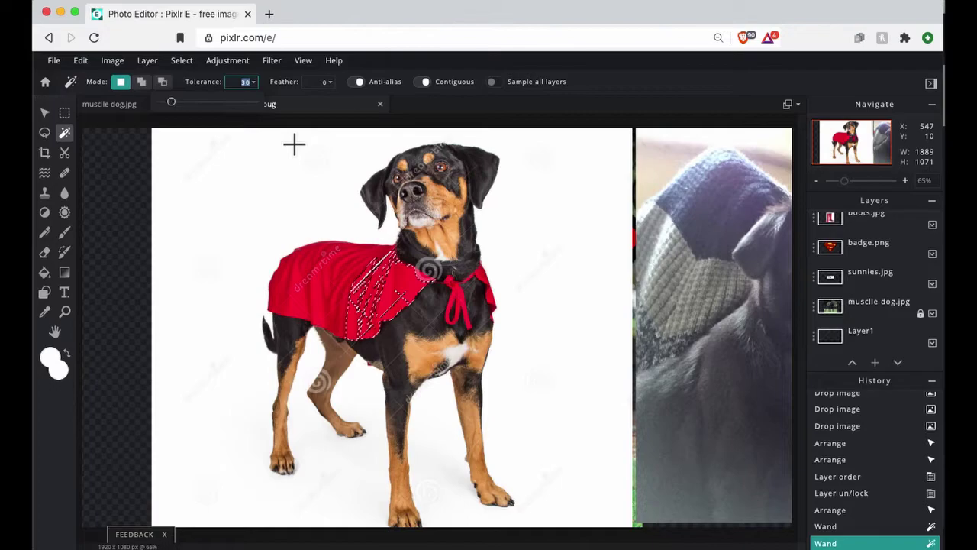
type("90")
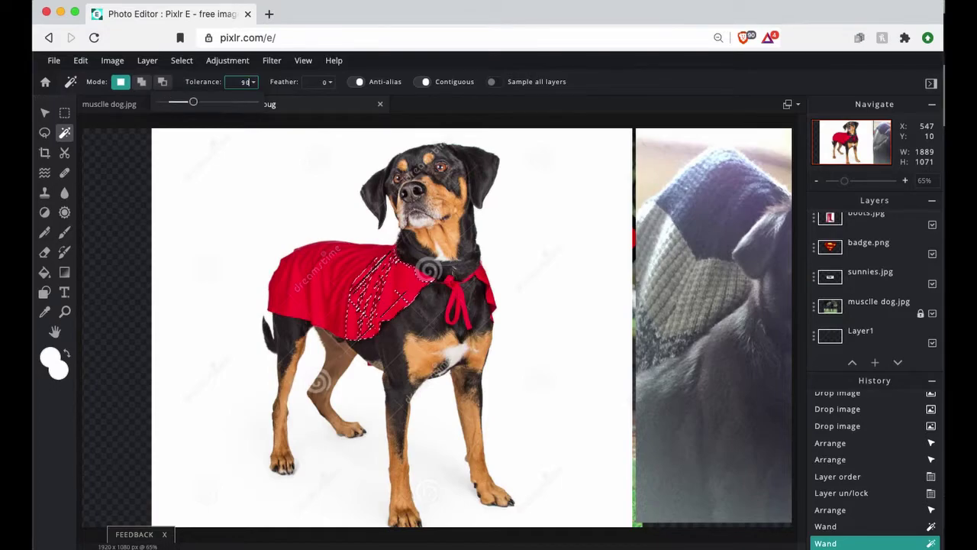
key("Return")
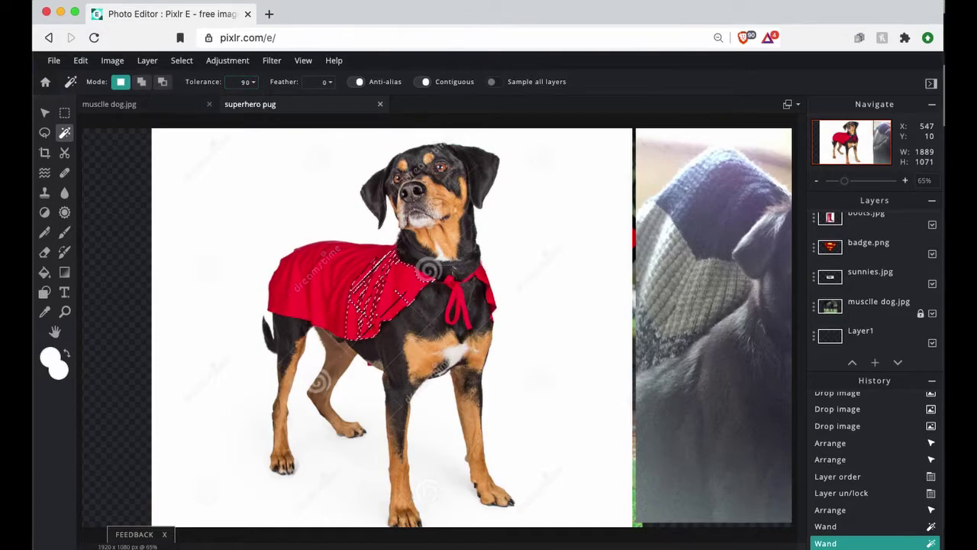
left_click(333, 278)
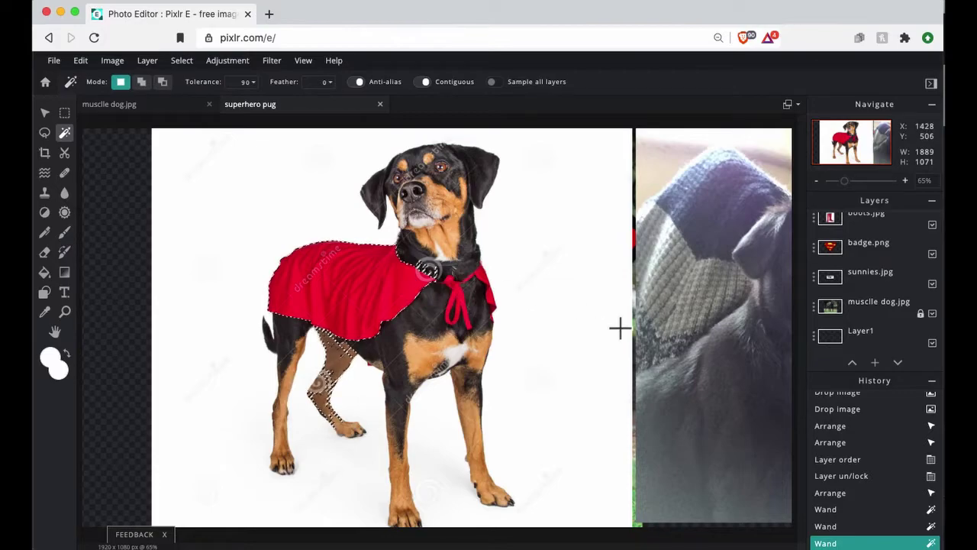
Copy the selected cape to a new layer and place that layer directly above musclle dog.jpg
left_click(896, 318)
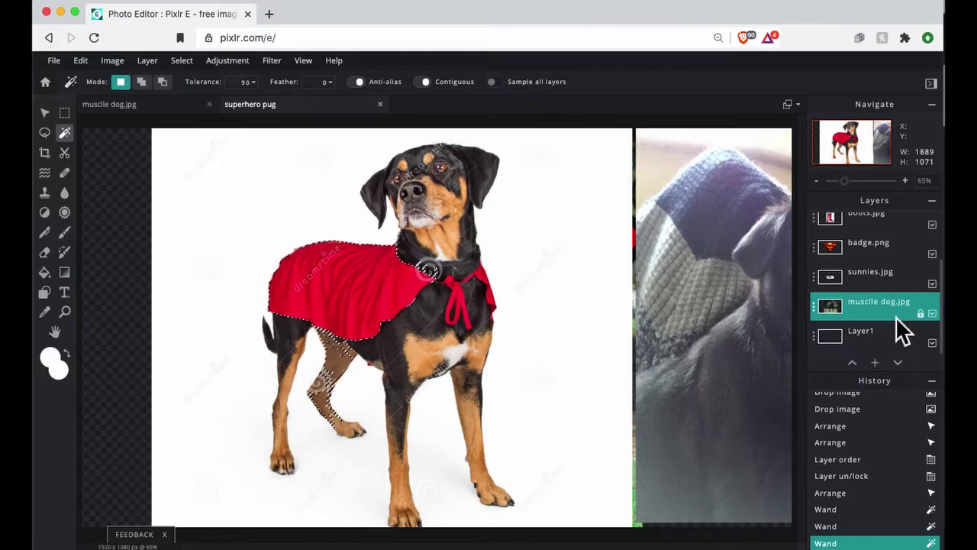
key("ctrl+v")
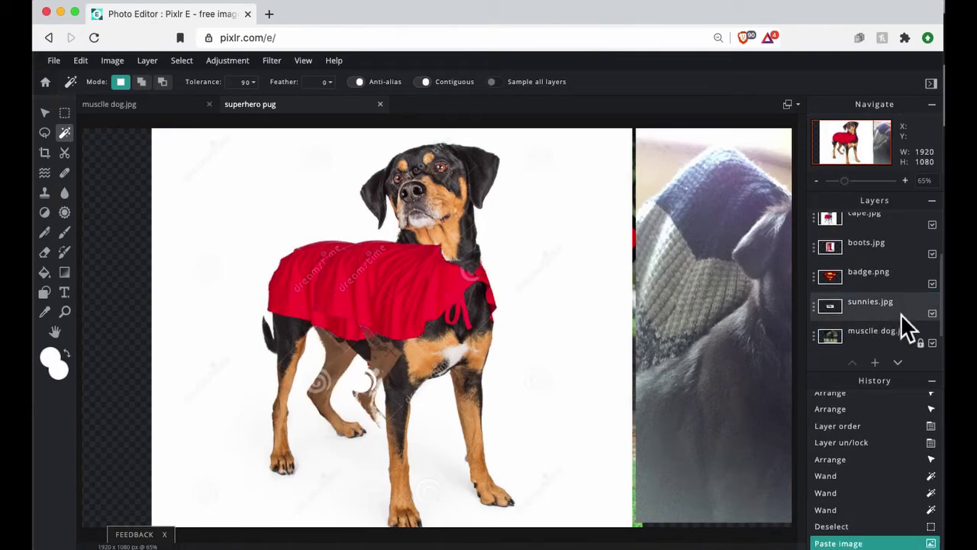
scroll(887, 328, "up", 3)
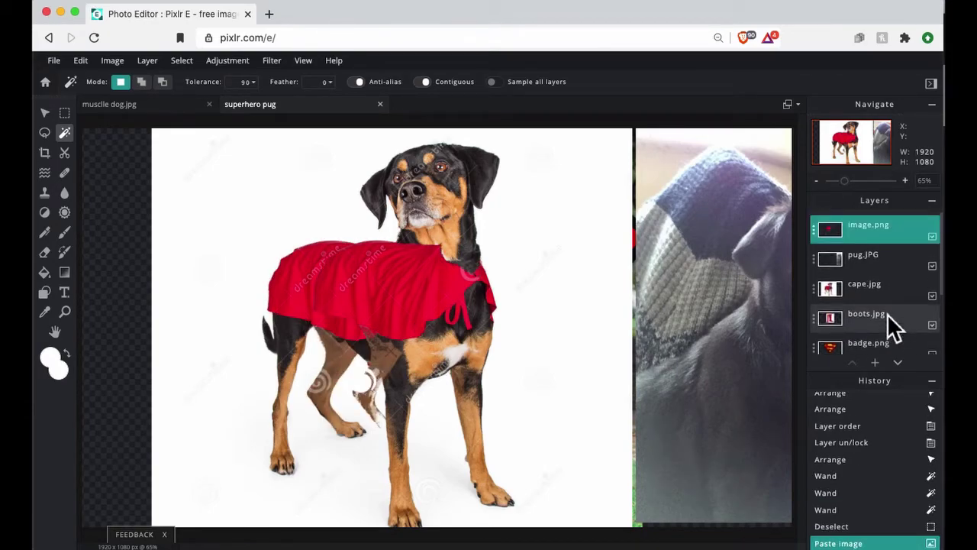
left_click_drag(885, 233, 895, 328)
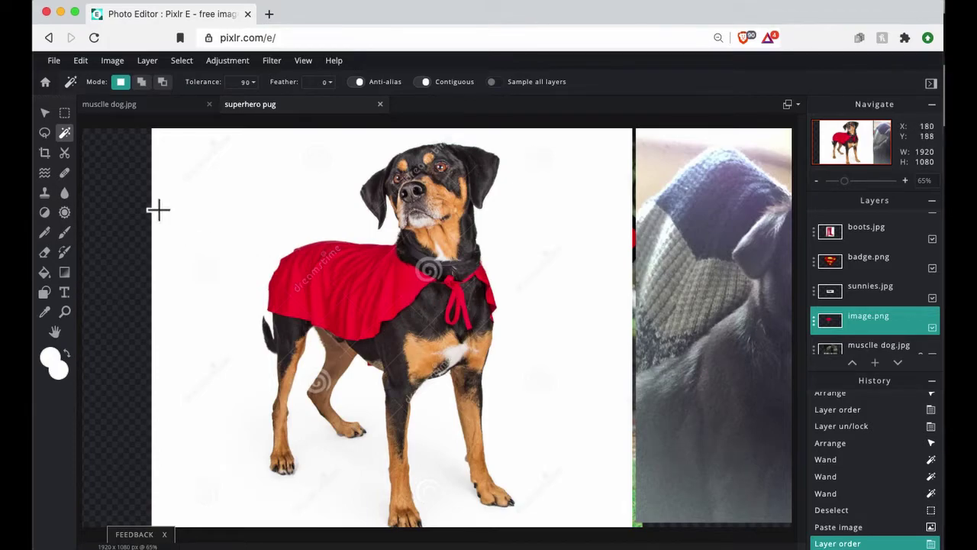
Select the red tie laces at the dog's neck on the cape.jpg layer with the magic wand
left_click(473, 305)
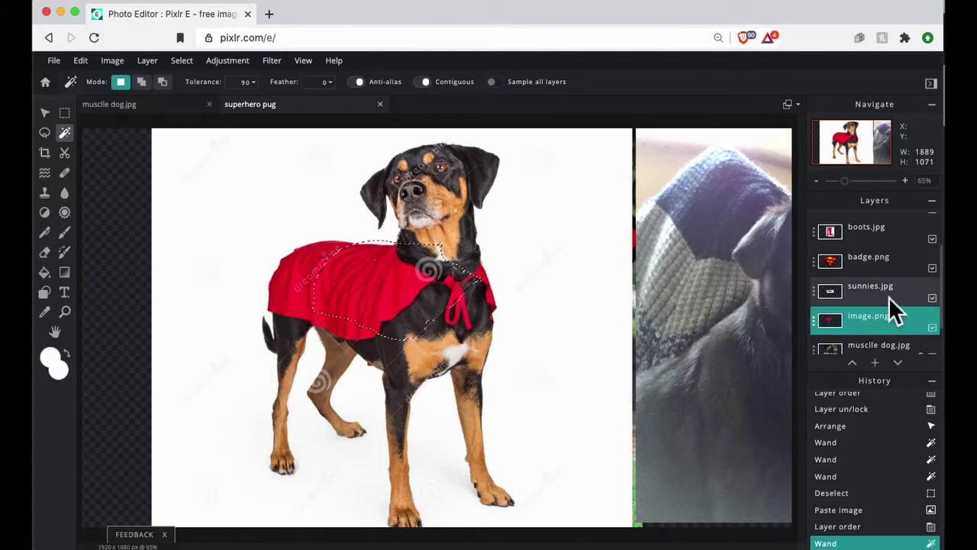
scroll(878, 229, "up", 2)
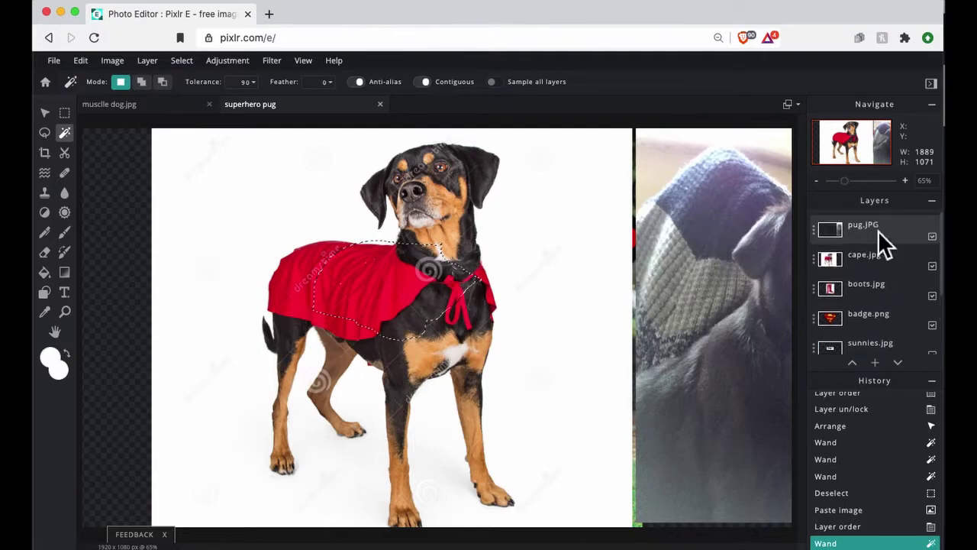
left_click(879, 263)
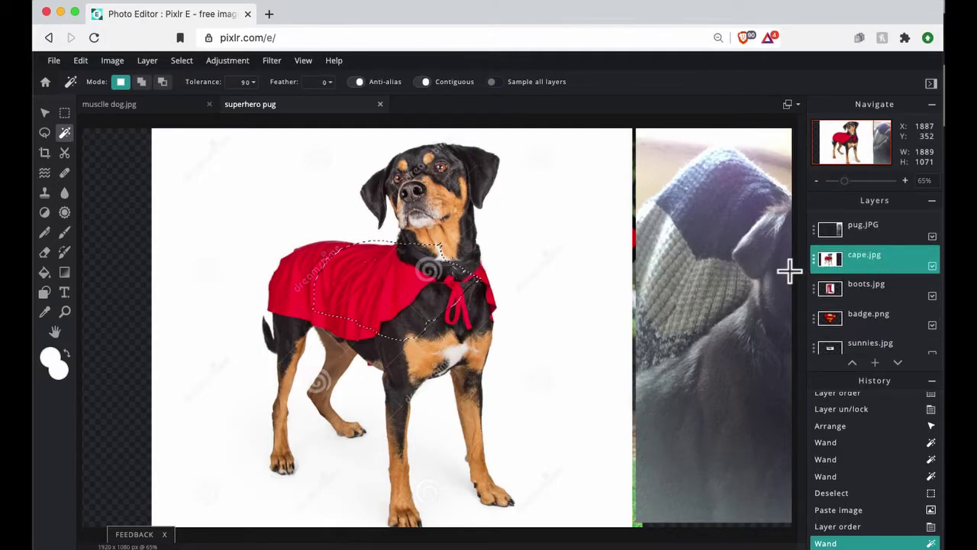
left_click(476, 325)
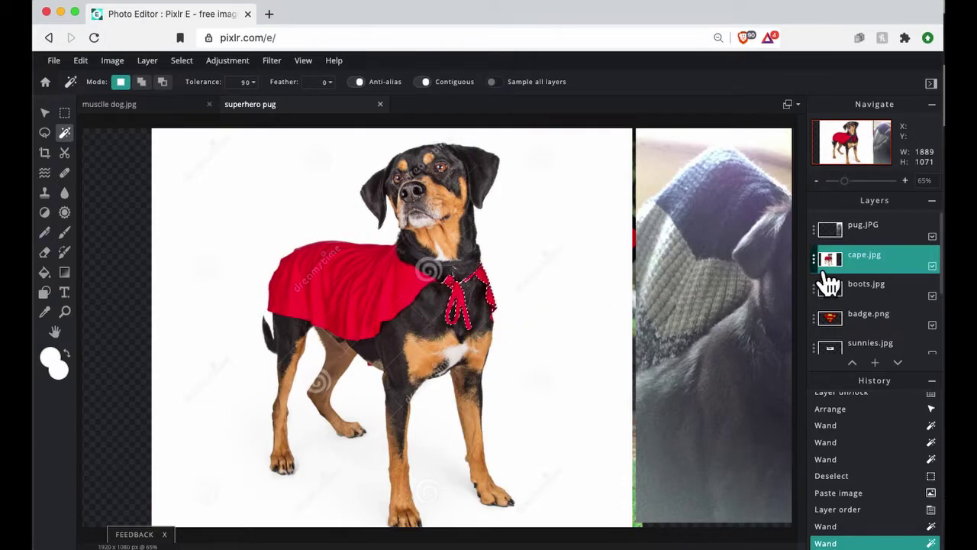
Paste the laces as a new layer and place it between the cape cutout and musclle dog.jpg layers
key("super+v")
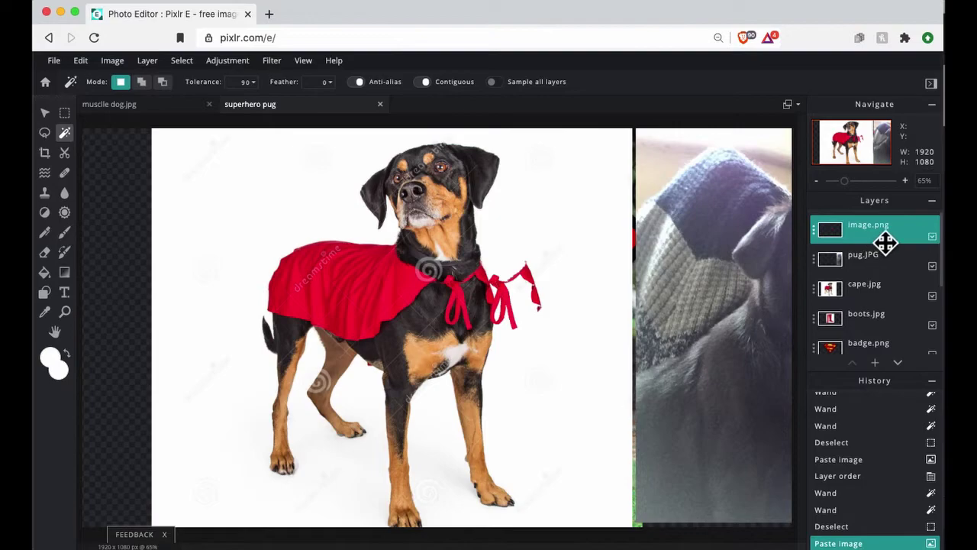
left_click_drag(886, 242, 876, 314)
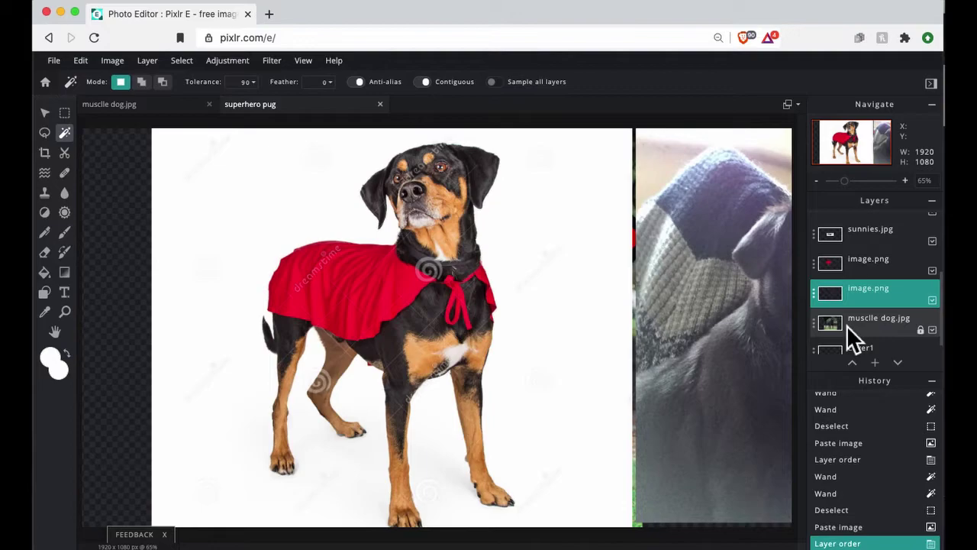
Hide the original cape.jpg layer
scroll(847, 324, "up", 3)
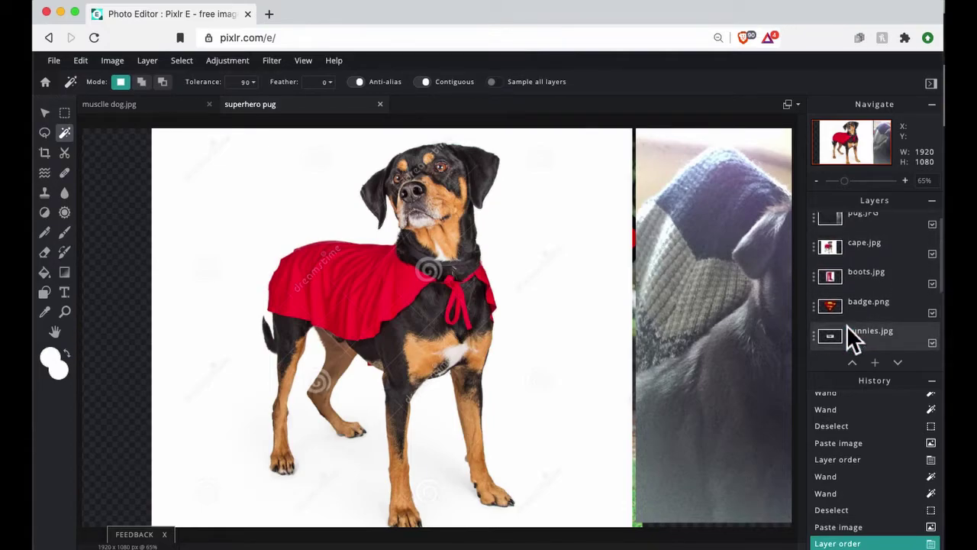
scroll(846, 325, "up", 1)
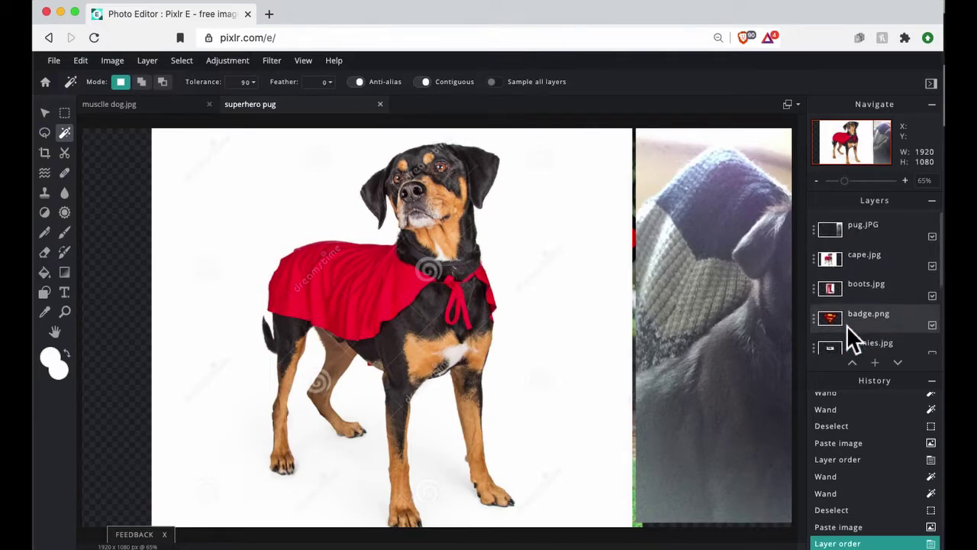
left_click(932, 266)
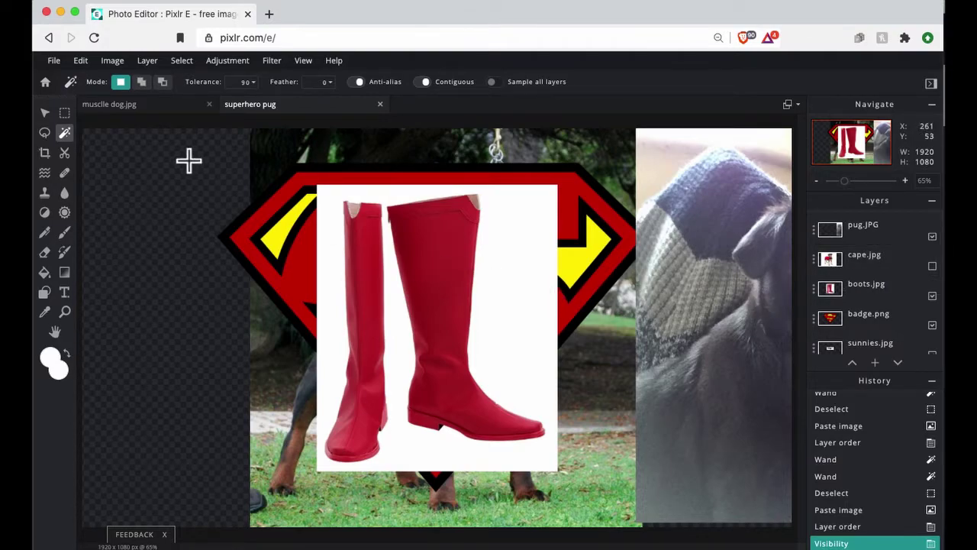
Move the boots photo off the muscular dog to about left 53, top 304
left_click(45, 113)
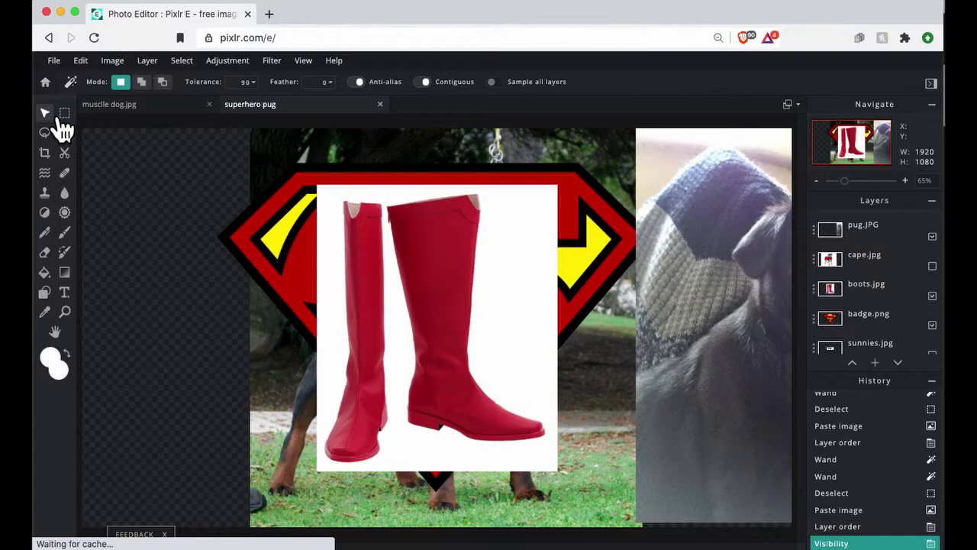
left_click(431, 269)
left_click_drag(484, 277, 254, 335)
Shrink the superhero badge proportionally to about 761 × 628 px and position it at left -295, top 42
left_click(508, 264)
left_click_drag(434, 268, 234, 278)
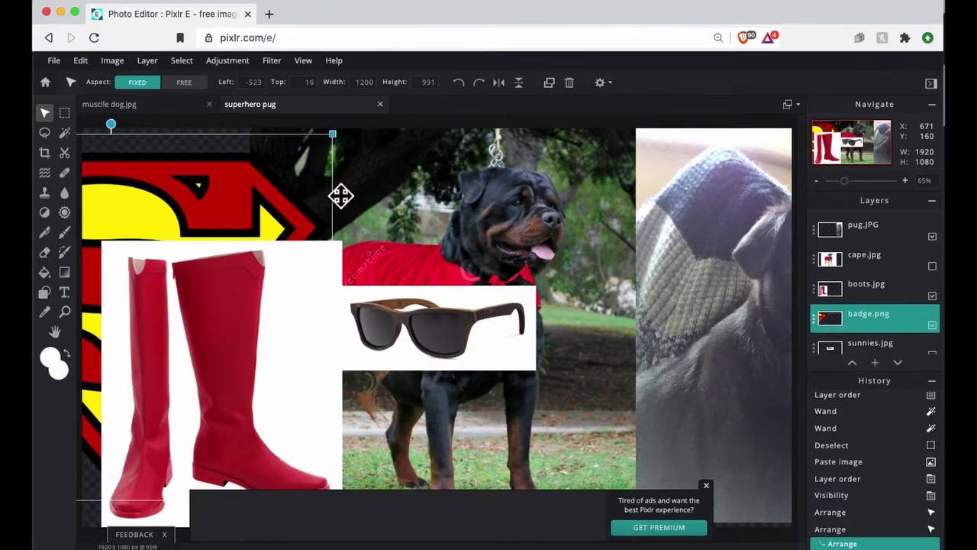
left_click_drag(343, 138, 171, 278)
left_click_drag(118, 297, 187, 222)
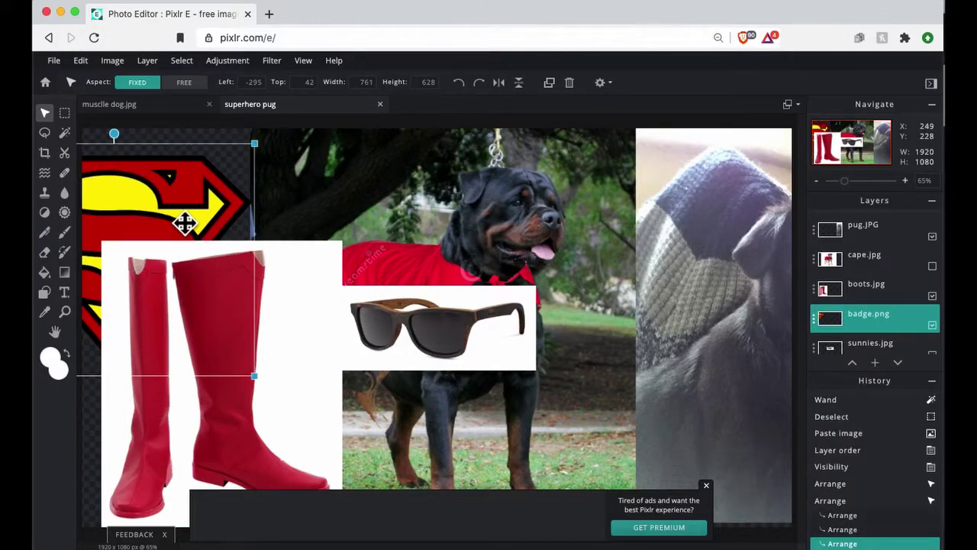
Clear the dog by moving the sunglasses to about left 1399, top 662 and the boots to left -158, top 461
left_click(424, 336)
left_click_drag(424, 336, 685, 416)
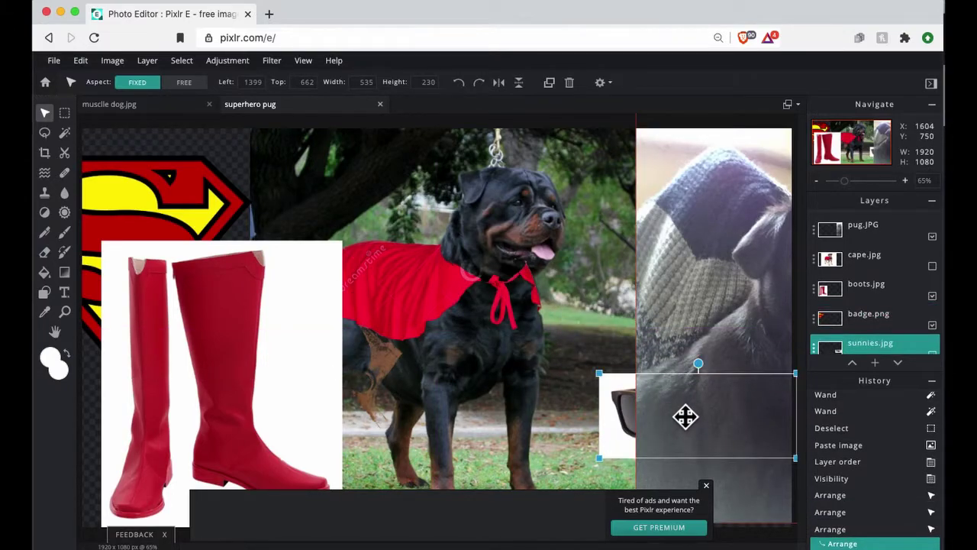
left_click(316, 353)
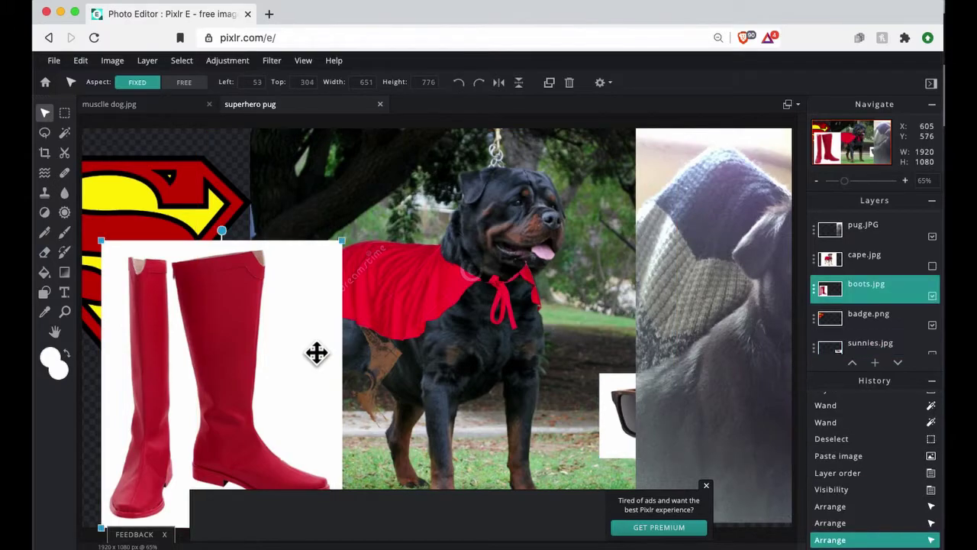
left_click_drag(308, 322, 231, 377)
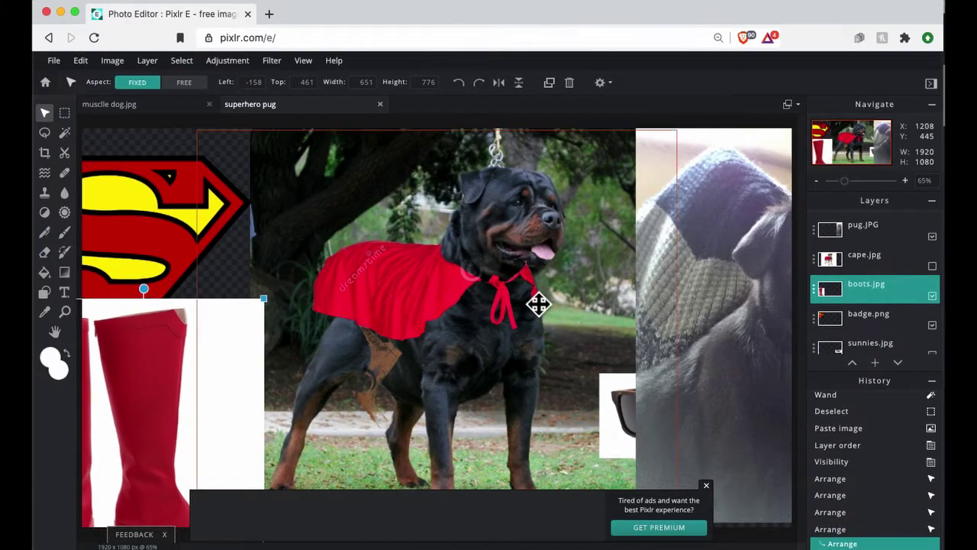
Move the cape cutout onto the muscular dog's back, to about left 264, top 72
scroll(886, 311, "down", 3)
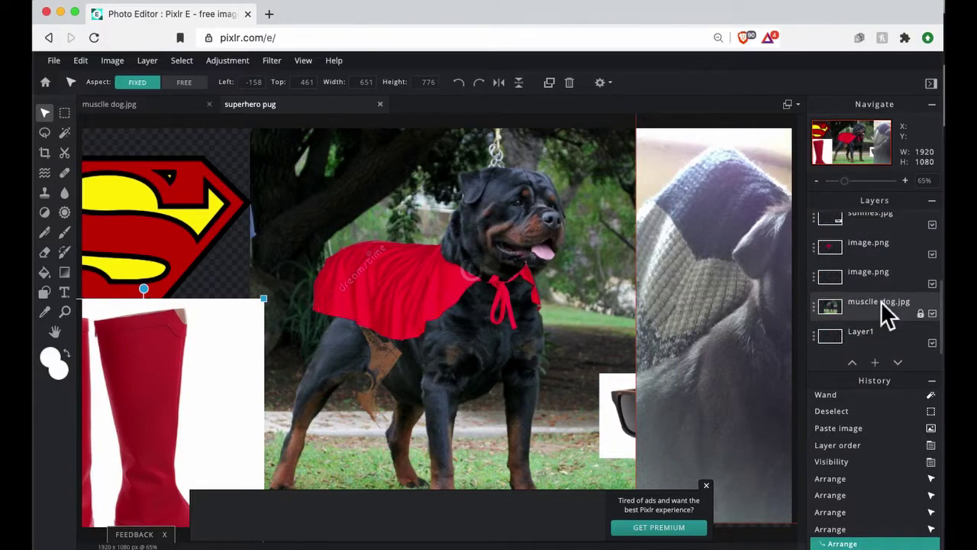
left_click(885, 247)
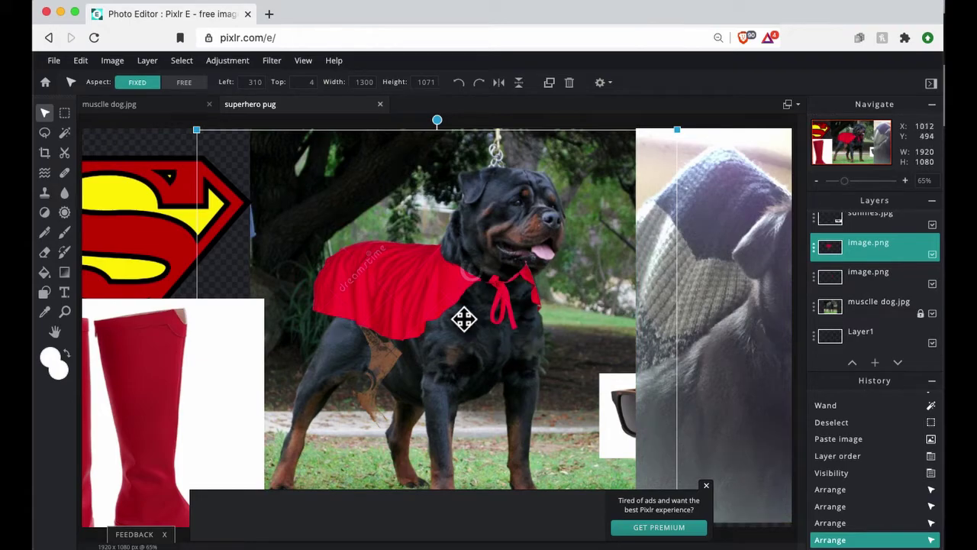
left_click_drag(440, 304, 424, 329)
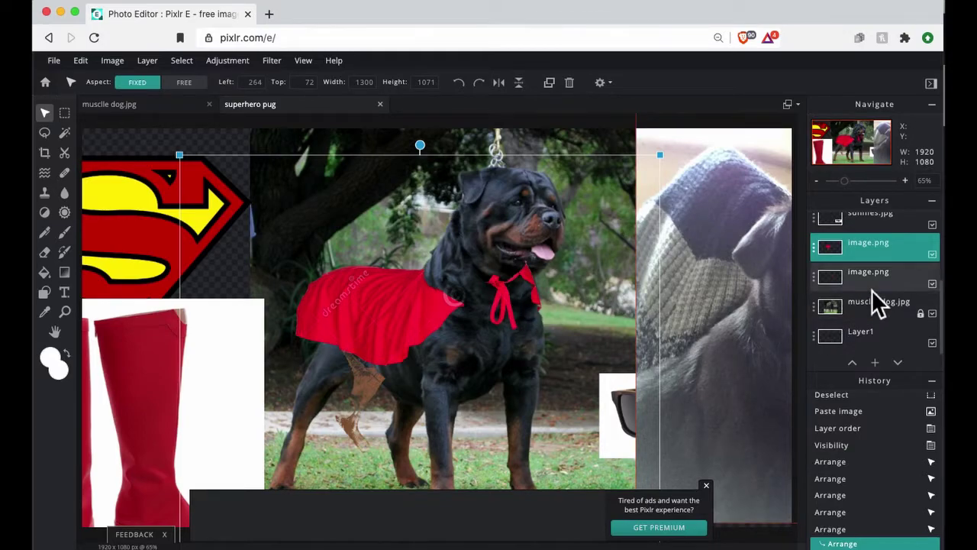
Nudge the laces cutout down and slightly right so it sits on the muscular dog's chest in front of the cape
scroll(871, 289, "up", 1)
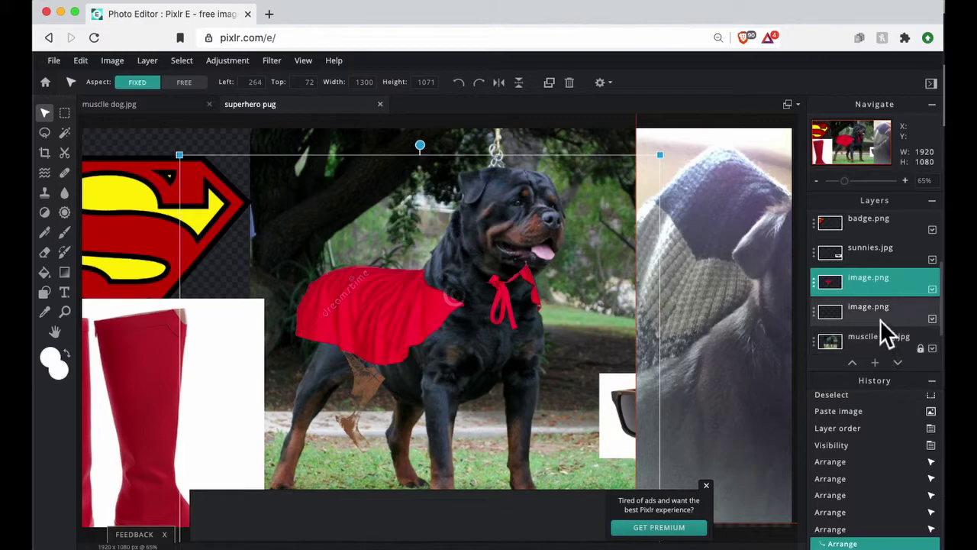
left_click(881, 318)
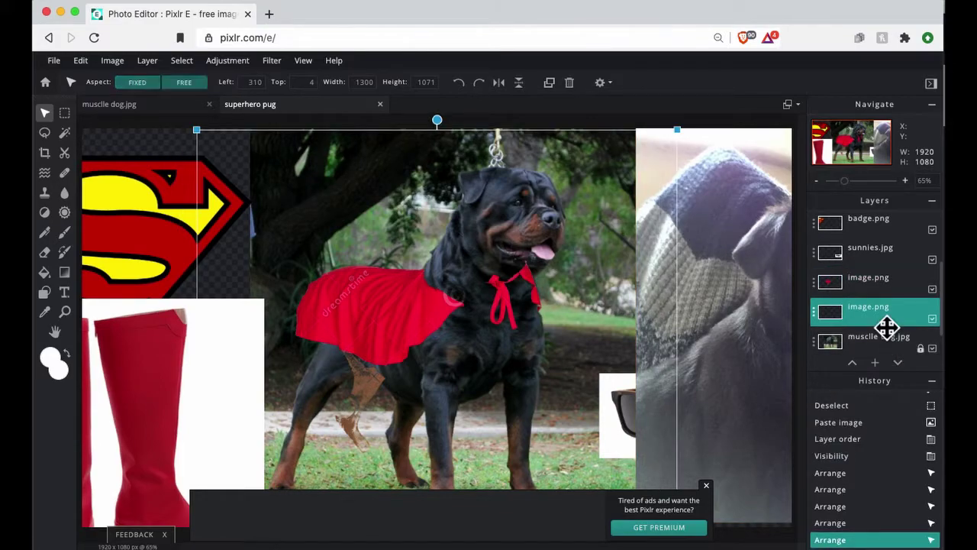
key("shift+Left")
key("shift+Left")
key("shift+Left")
key("shift+Left")
key("shift+Down")
key("shift+Down")
key("shift+Down")
key("shift+Down")
key("shift+Down")
key("shift+Down")
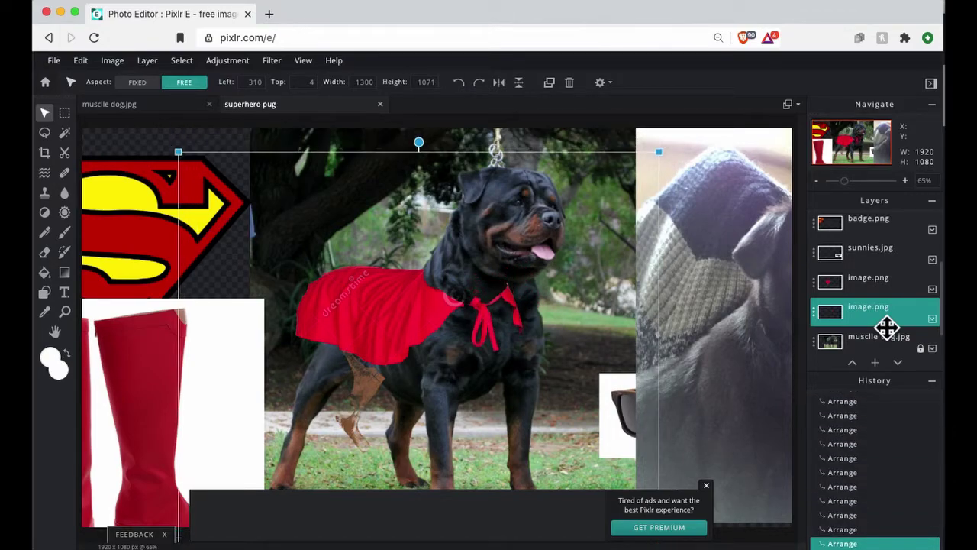
key("shift+Right")
key("shift+Right")
key("shift+Right")
key("shift+Right")
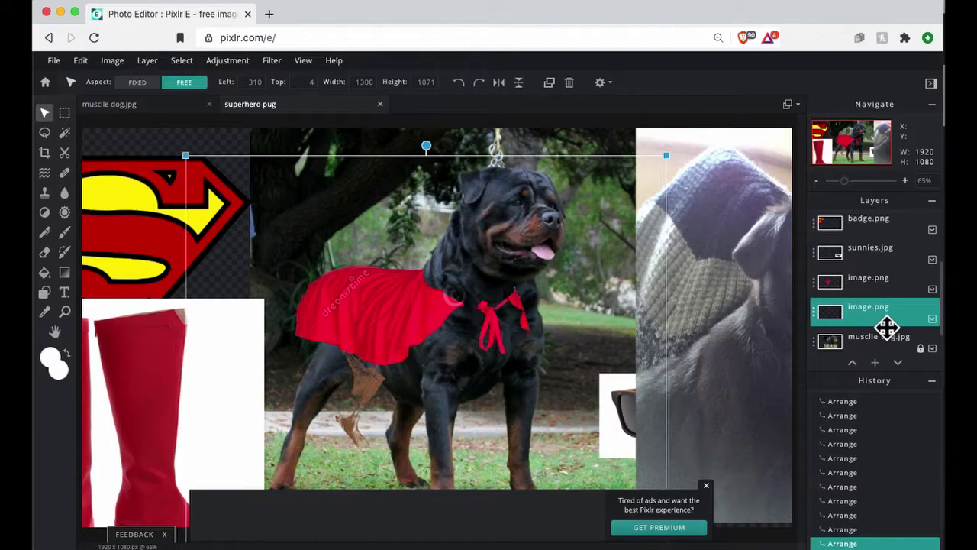
key("shift+Right")
key("shift+Right")
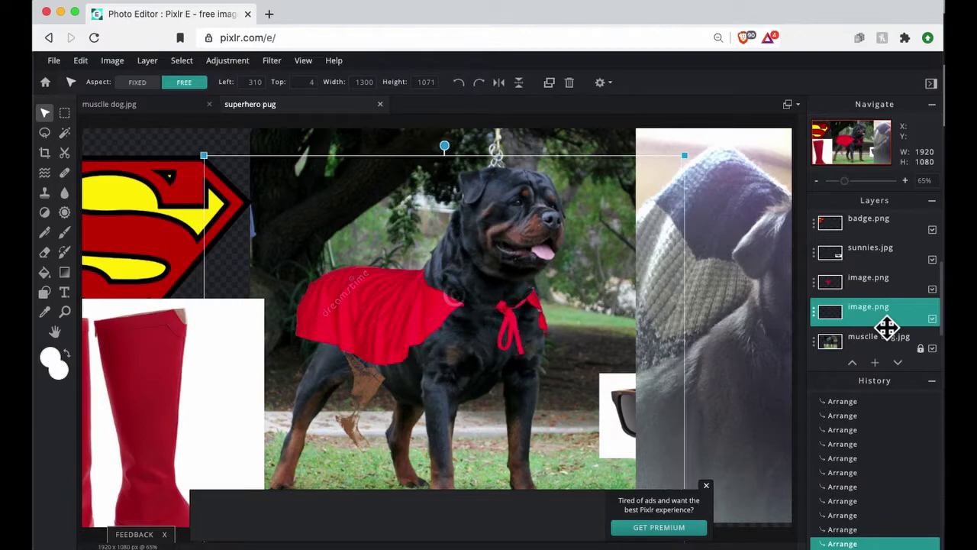
key("shift")
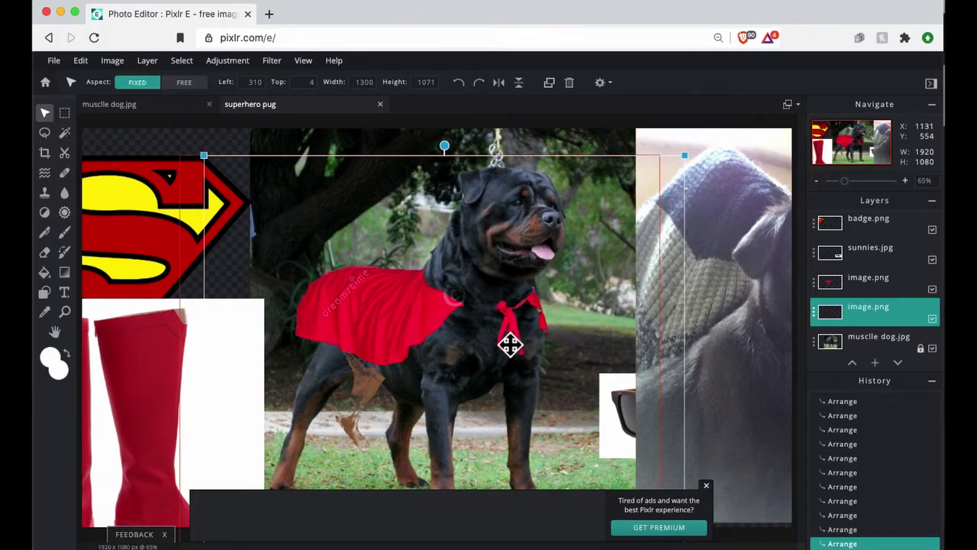
Rename the laces cutout's layer as laces
left_click(863, 318)
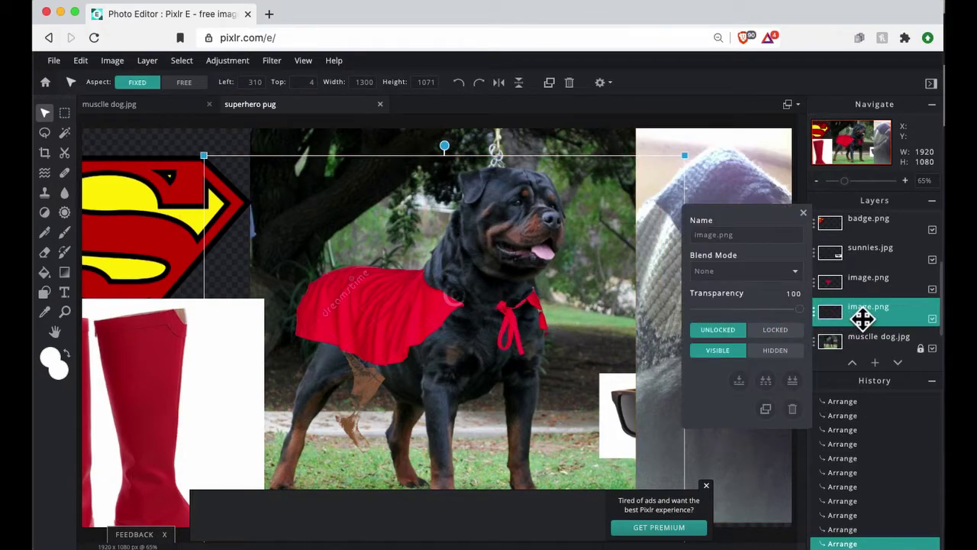
left_click(749, 238)
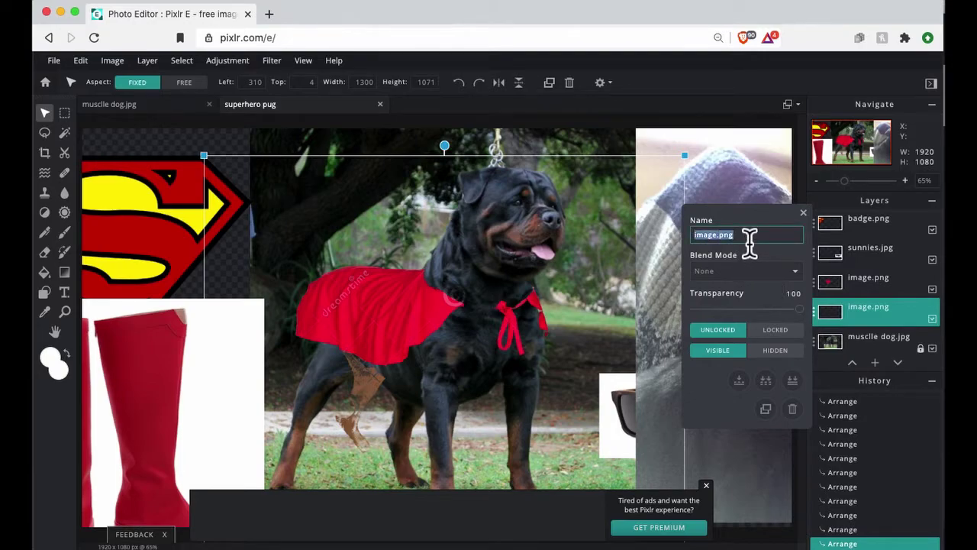
type("l")
key("Return")
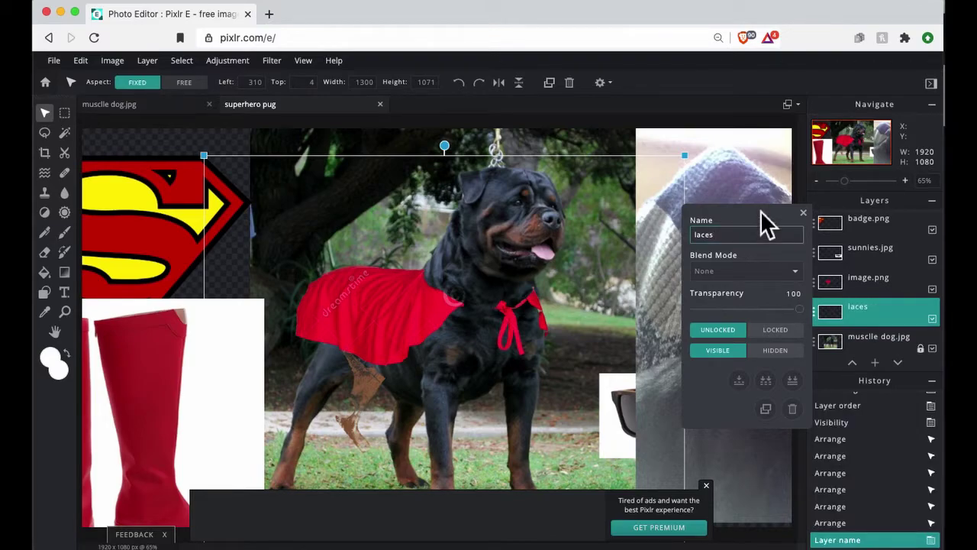
Rename the cape cutout's layer as cape
left_click(802, 213)
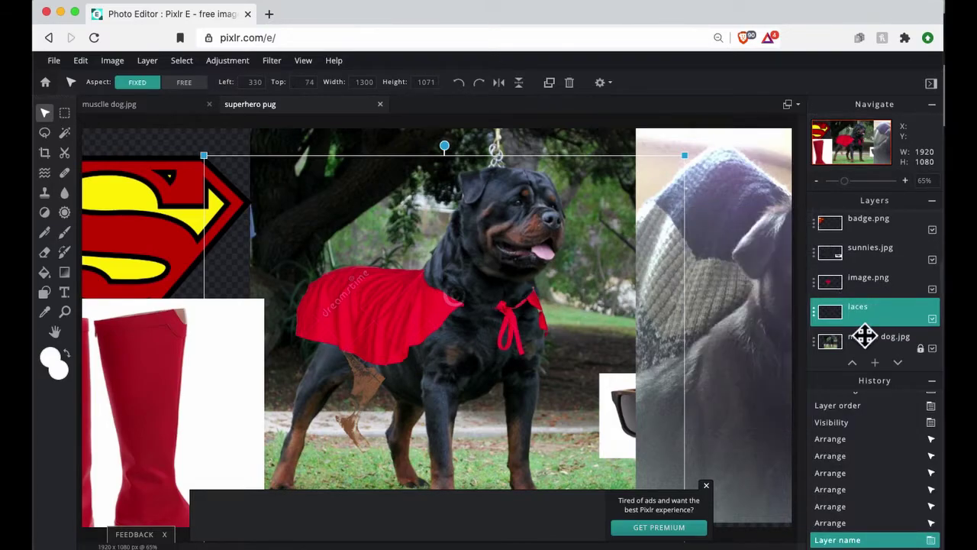
left_click(871, 278)
left_click(878, 286)
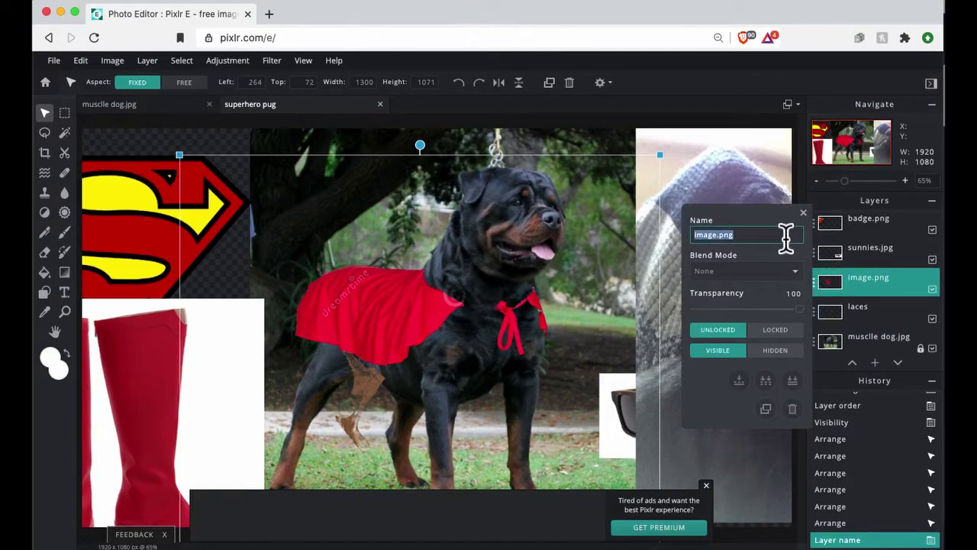
type("cape")
key("Return")
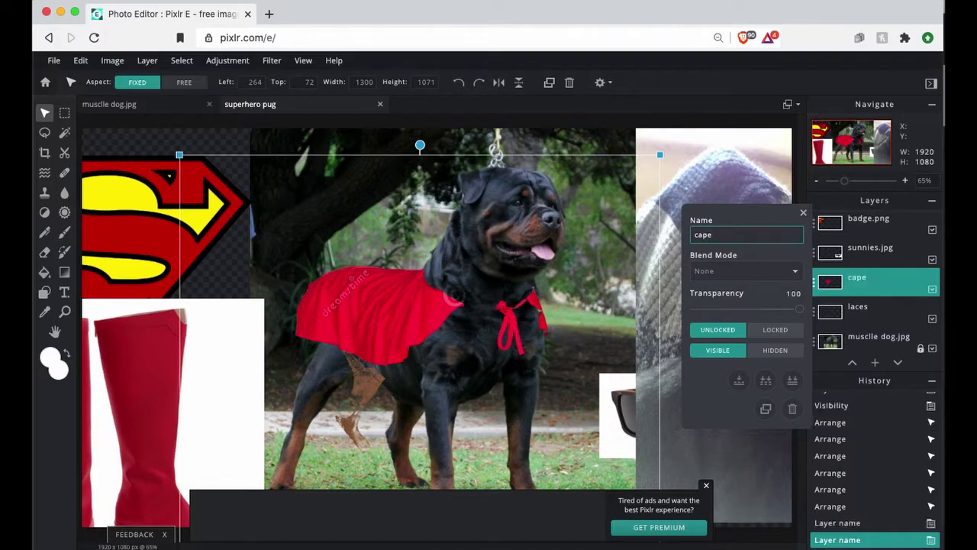
left_click(803, 213)
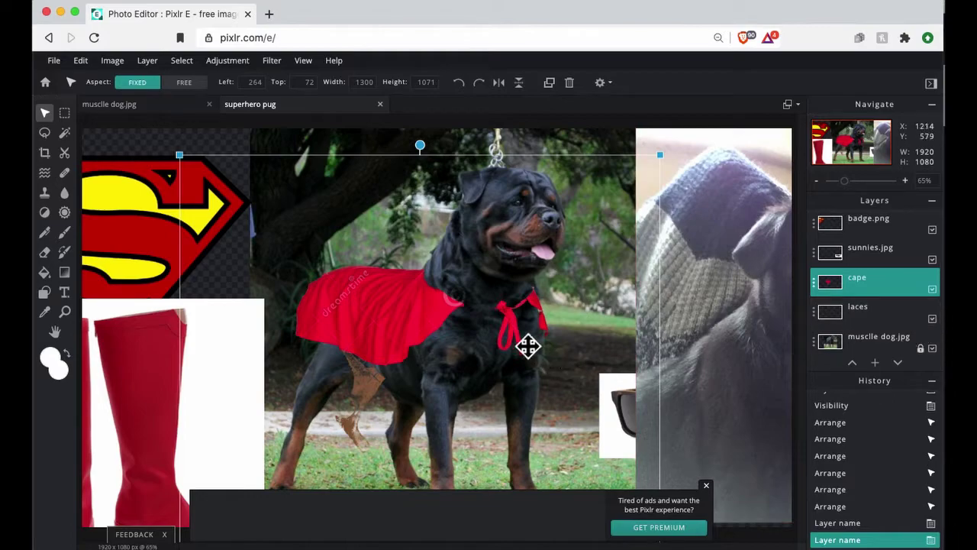
Shrink the Superman badge to about 276 × 228 and place it on the dog's chest at about left 964, top 426
left_click_drag(149, 227, 528, 260)
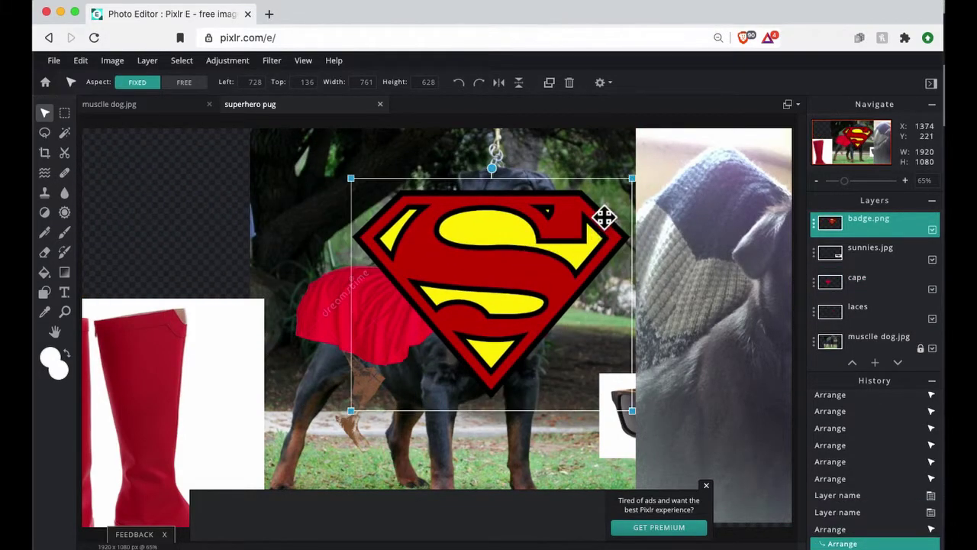
left_click_drag(645, 184, 463, 332)
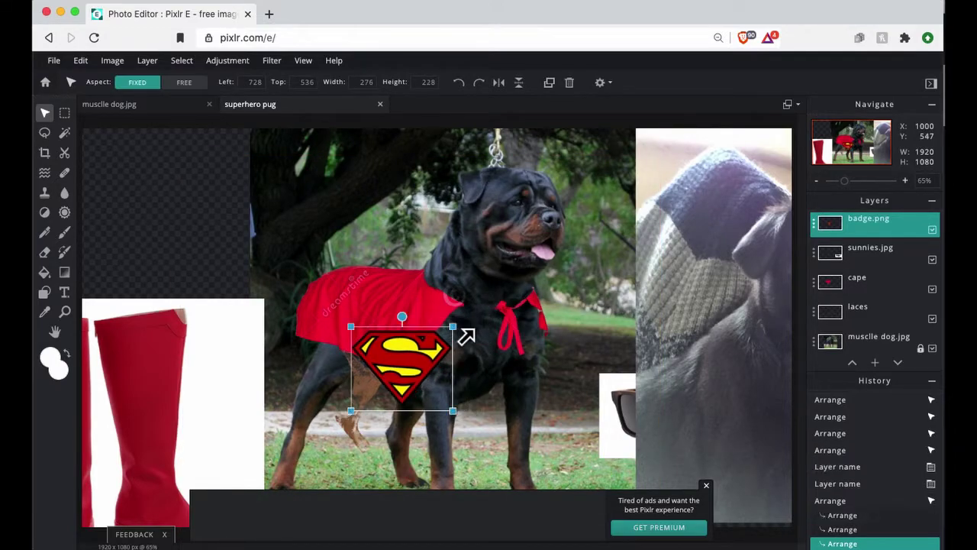
left_click_drag(418, 356, 506, 316)
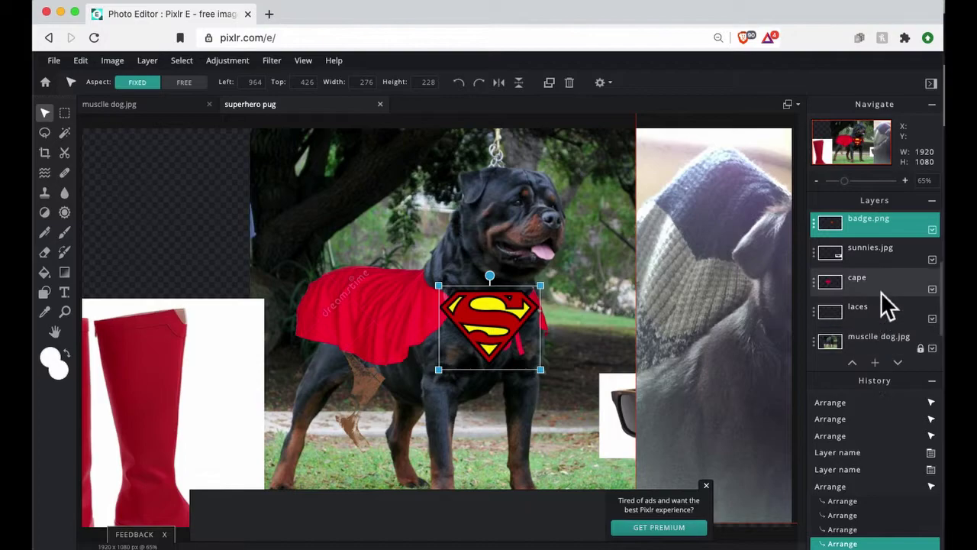
Reorder the badge layer directly beneath the laces layer and shrink the badge to about 165 × 136
left_click_drag(891, 238, 886, 301)
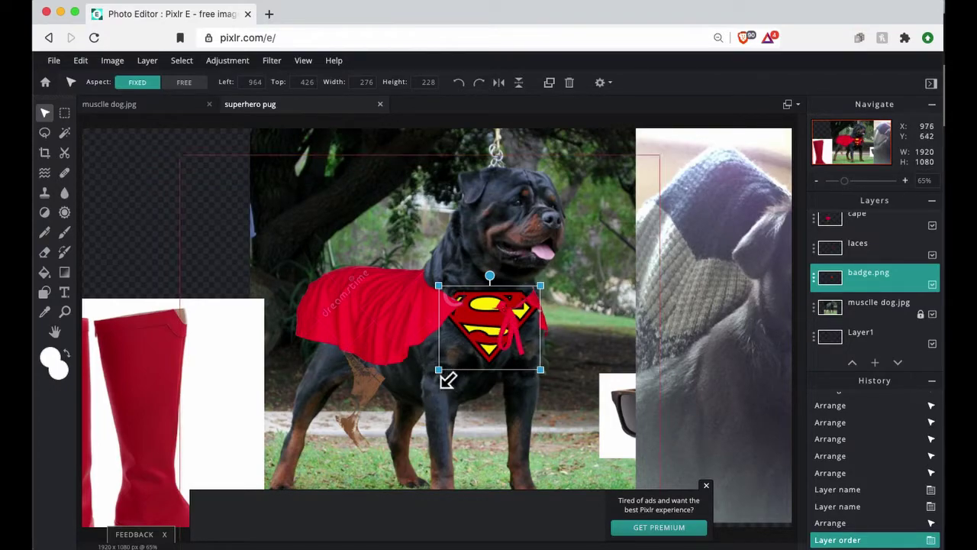
left_click_drag(445, 379, 459, 374)
left_click_drag(479, 357, 484, 349)
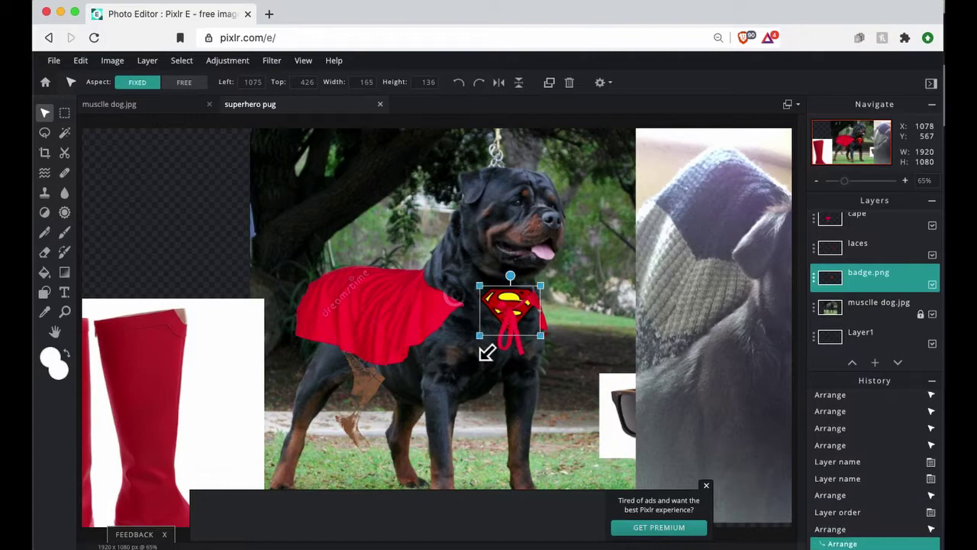
left_click(518, 308)
left_click_drag(518, 308, 508, 330)
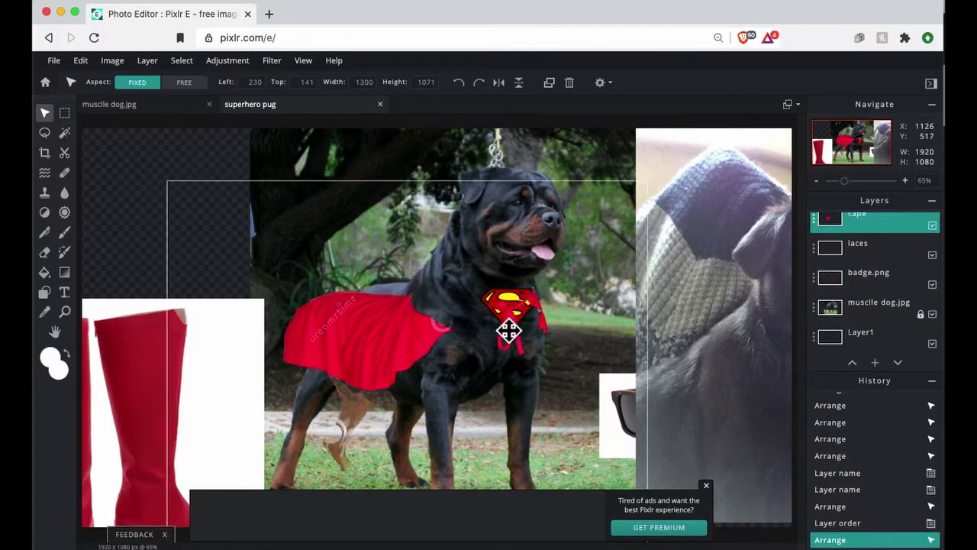
key("super+z")
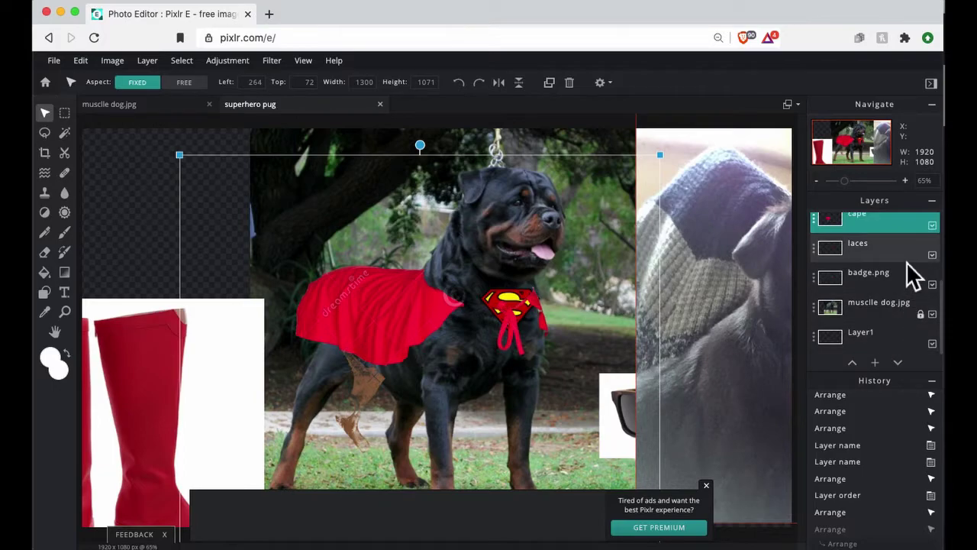
Nudge the badge down and slightly left on the dog's chest so it sits lower behind the laces
scroll(909, 264, "up", 1)
scroll(908, 266, "down", 1)
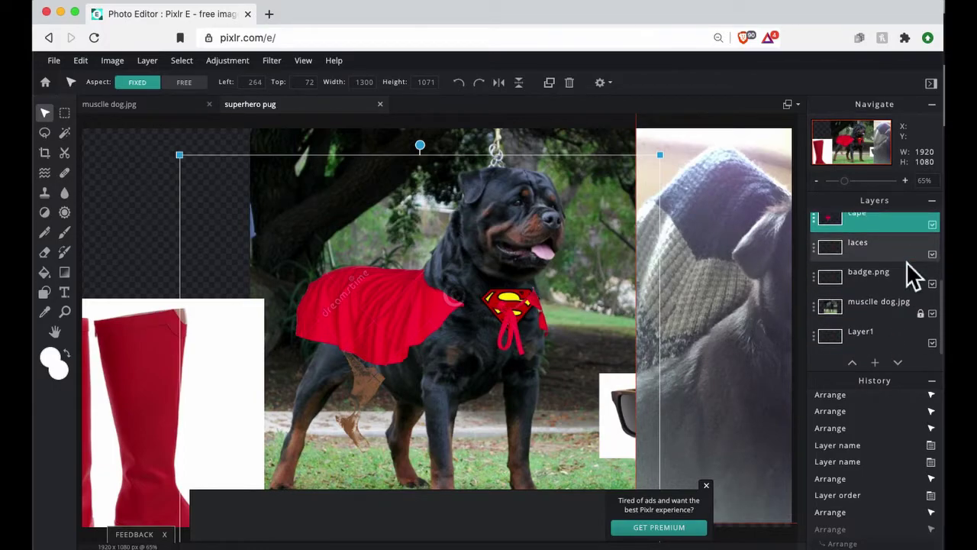
left_click(889, 283)
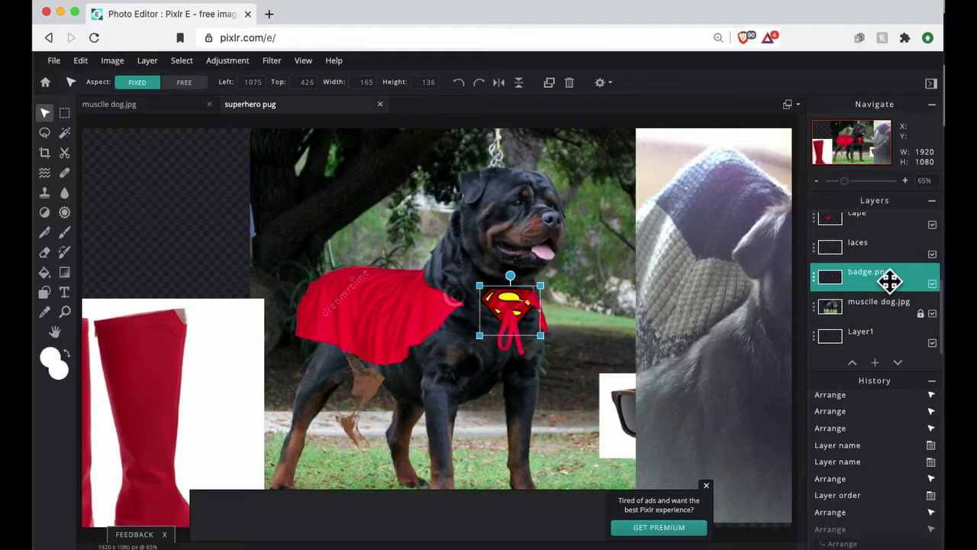
key("shift+Down")
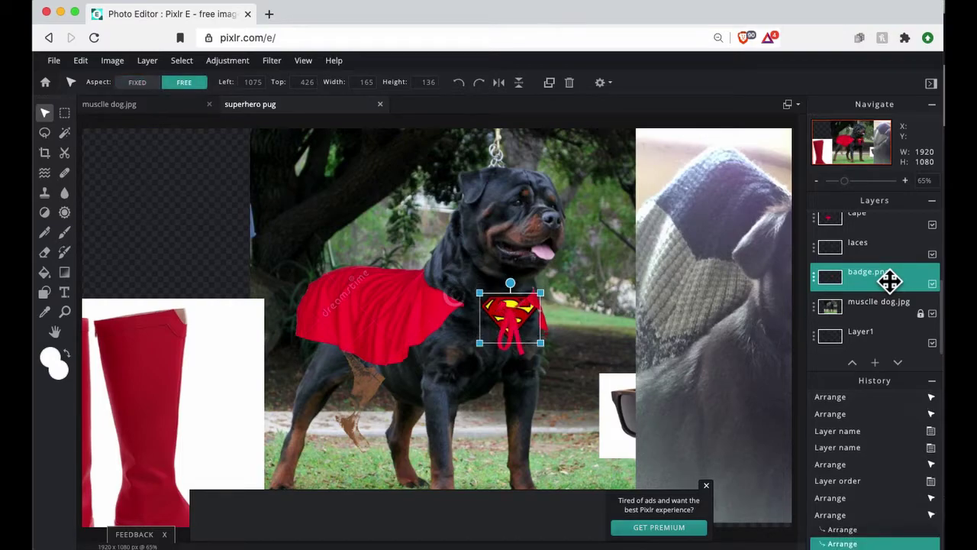
key("shift+Down")
key("shift+Down")
key("shift+Down")
key("shift+Down")
key("shift+Down")
key("shift+Left")
key("shift+Left")
key("shift+Left")
key("shift+Left")
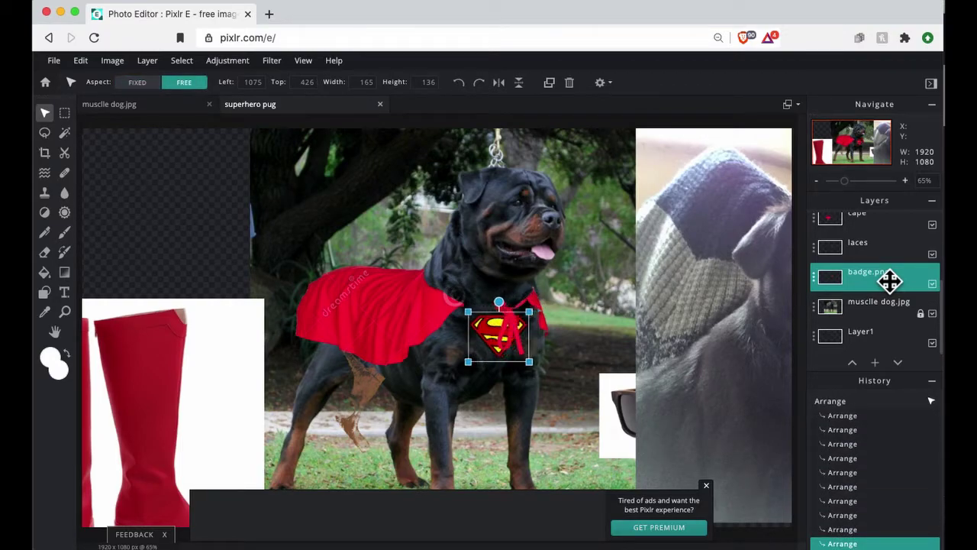
key("shift+Down")
key("shift+Down")
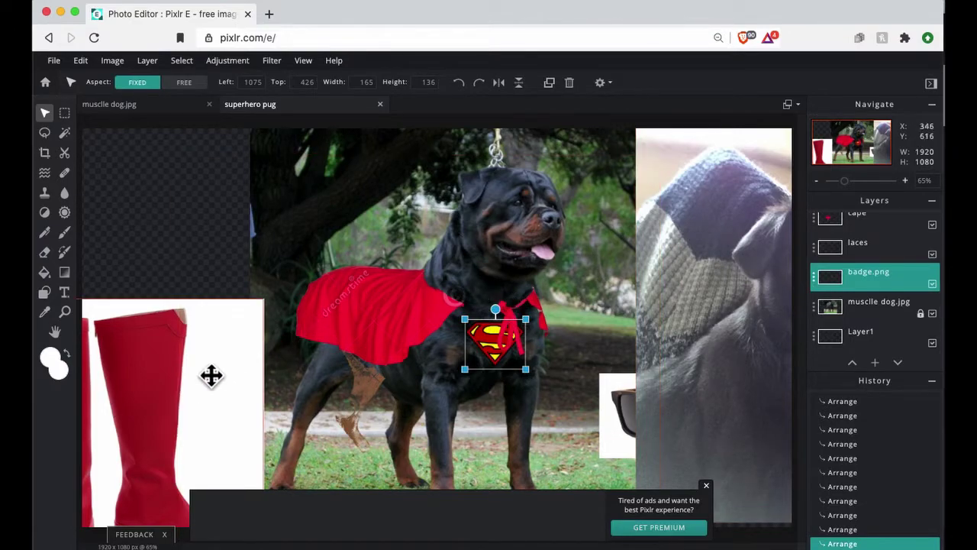
Move the boots image over the middle of the canvas, to about left 737, top 76
left_click(188, 386)
left_click_drag(188, 386, 530, 206)
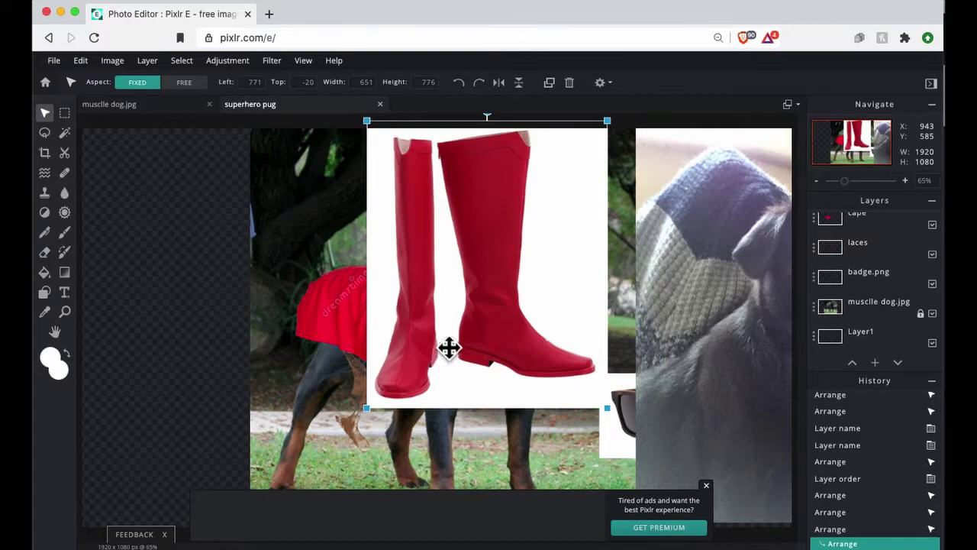
left_click_drag(496, 273, 482, 310)
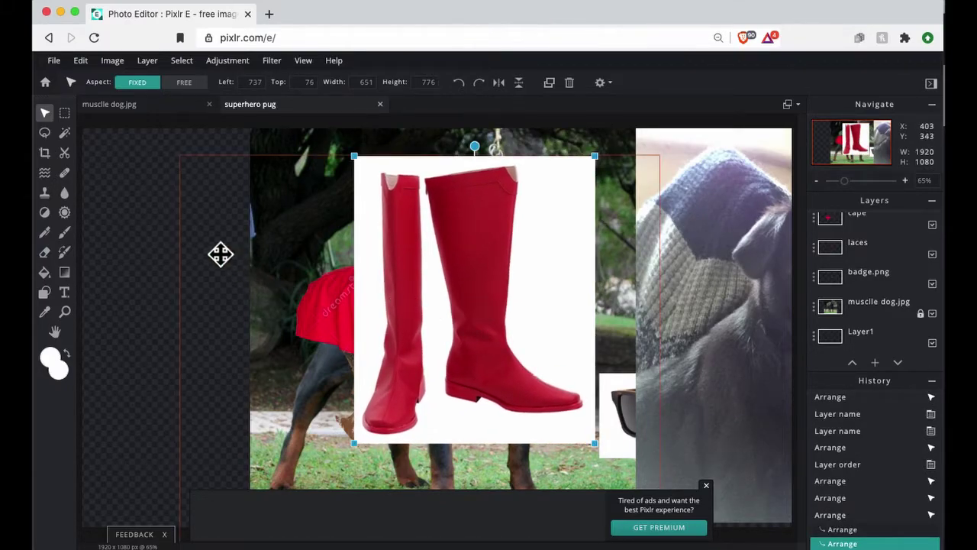
Select the narrow front-facing boot in the boots image with the Wand and paste a copy of it as a new layer
left_click(65, 134)
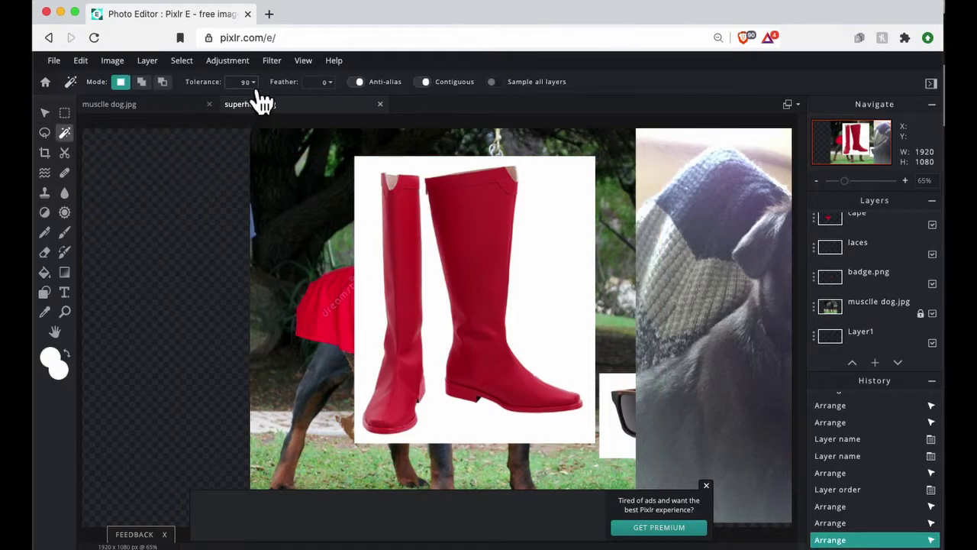
left_click(423, 315)
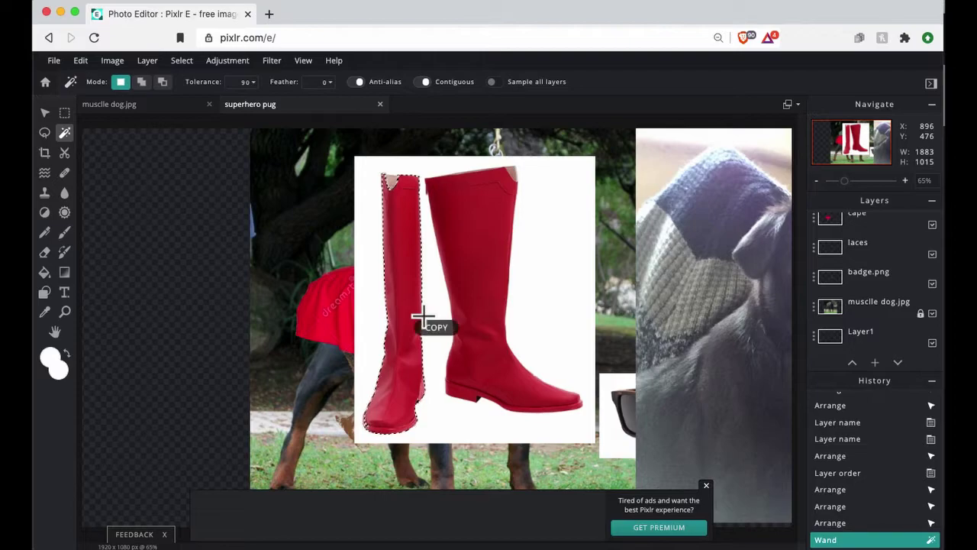
key("super+c")
key("super+v")
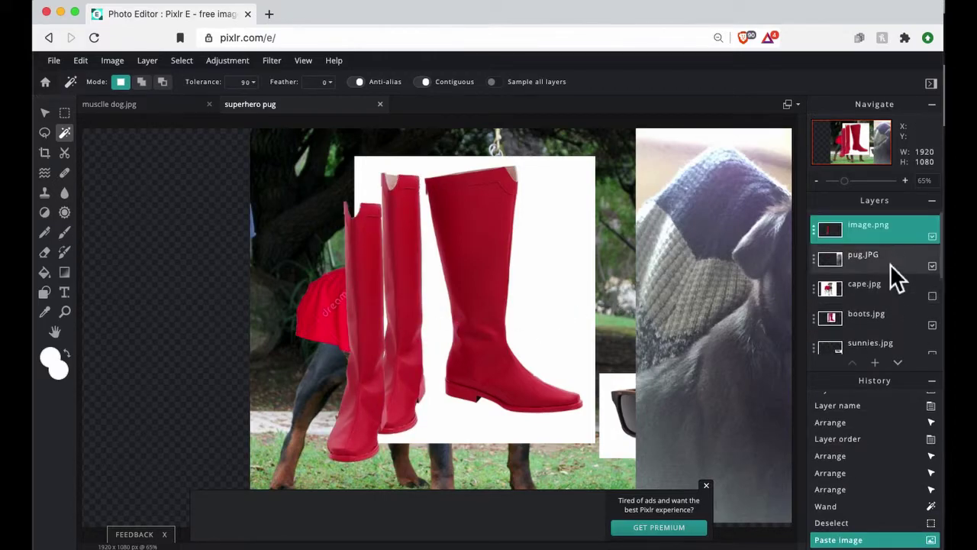
Rename the pasted front-facing boot's layer as left boot
double_click(892, 237)
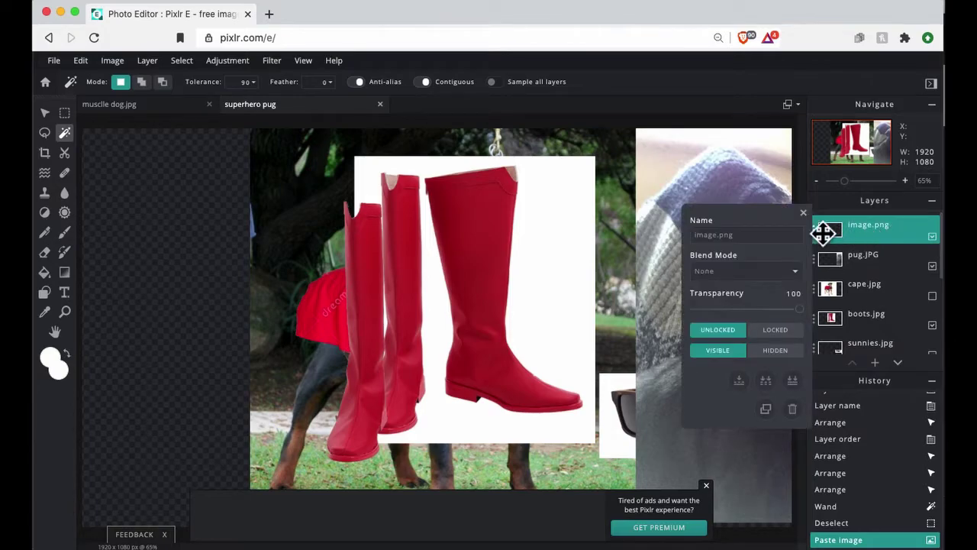
left_click(775, 237)
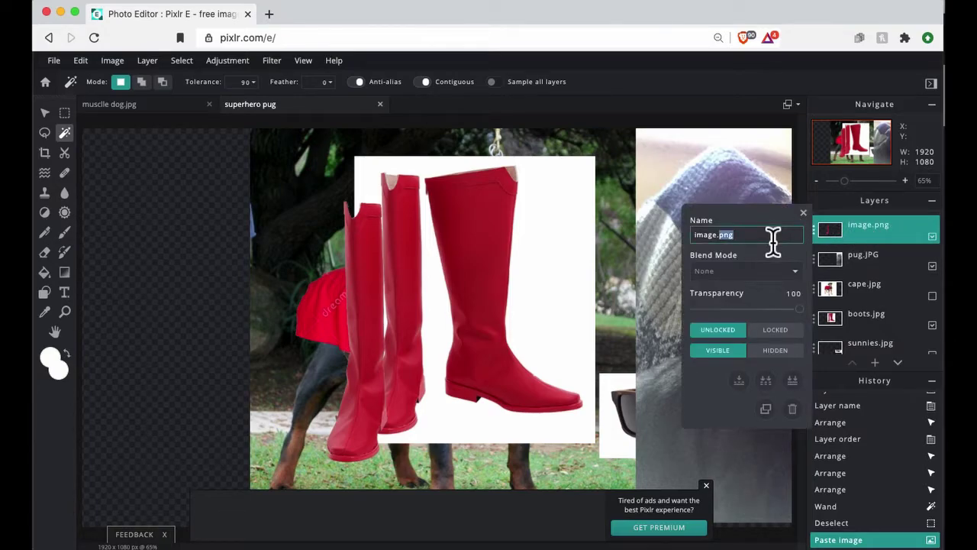
key("BackSpace")
key("Return")
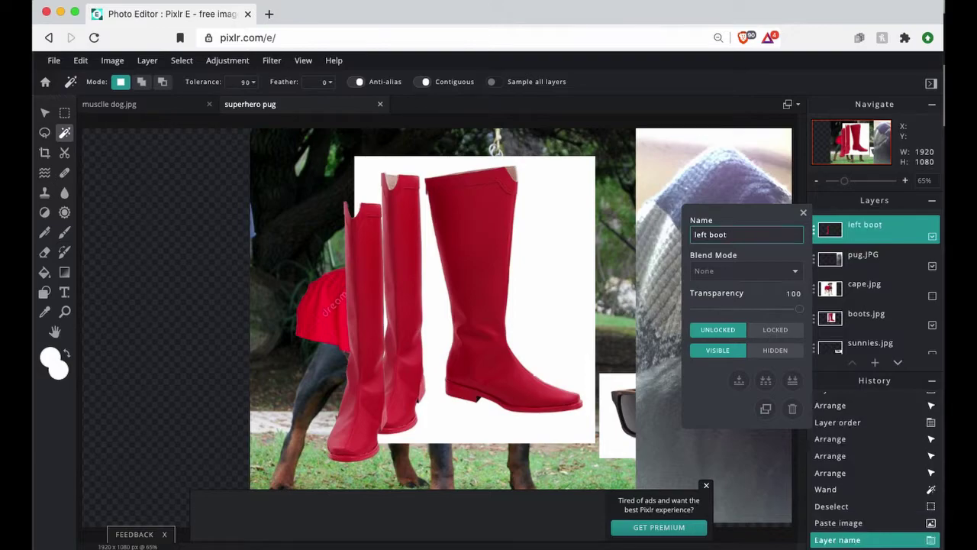
left_click(817, 230)
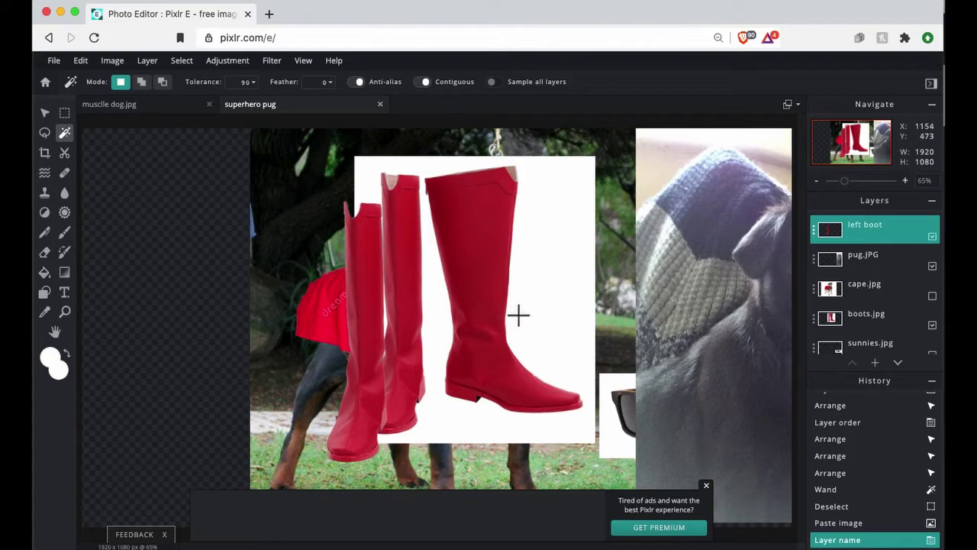
Select the side-facing boot on the boots.jpg layer with the Wand and paste a copy of it as a new layer
scroll(860, 298, "down", 2)
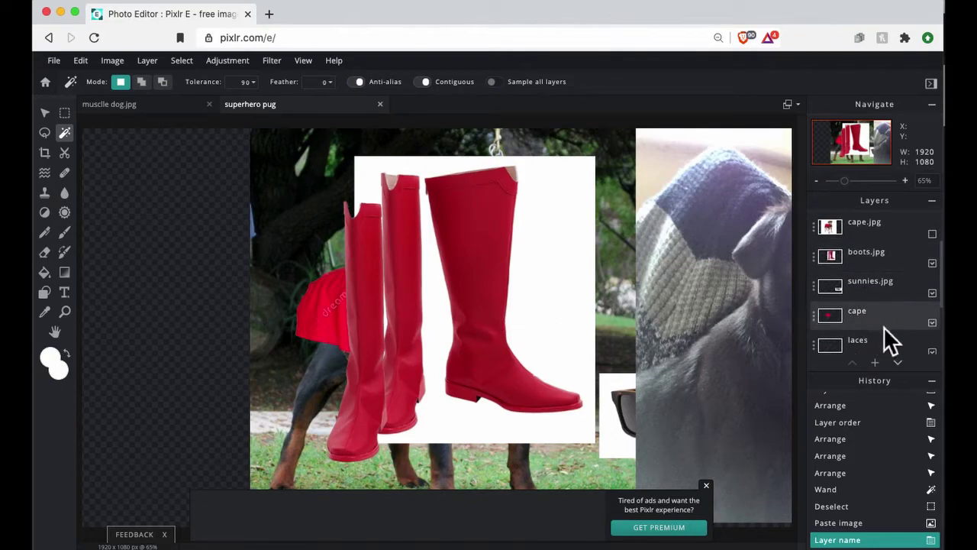
scroll(897, 329, "down", 3)
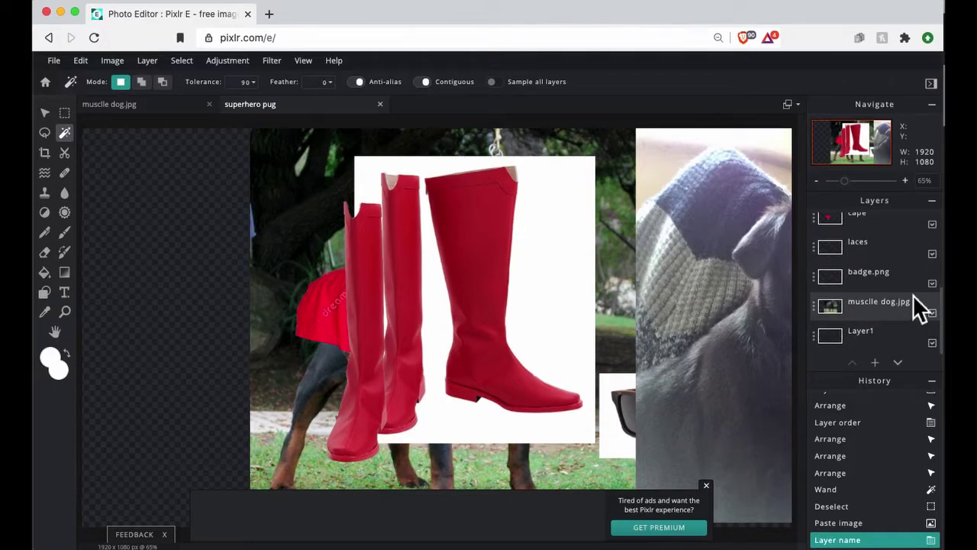
scroll(913, 295, "up", 3)
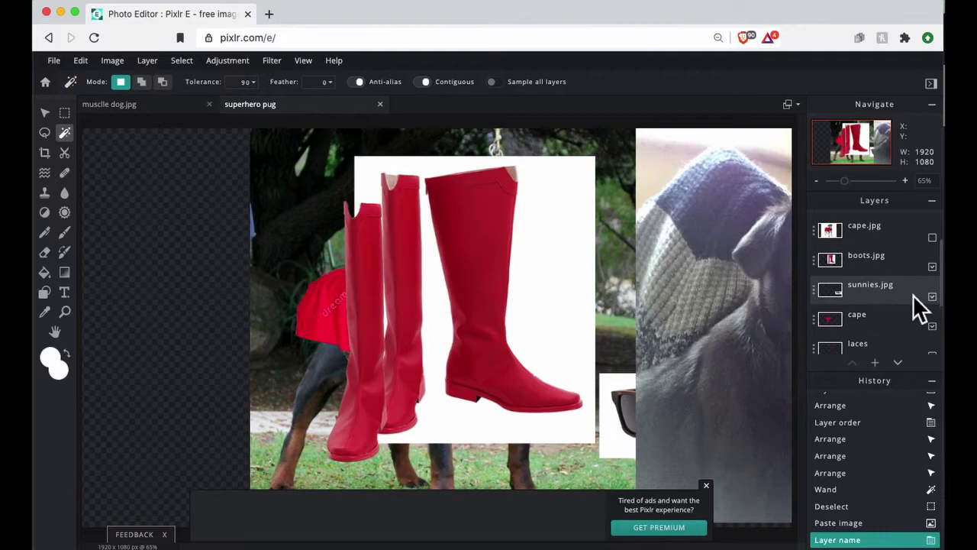
scroll(913, 294, "up", 1)
left_click(896, 303)
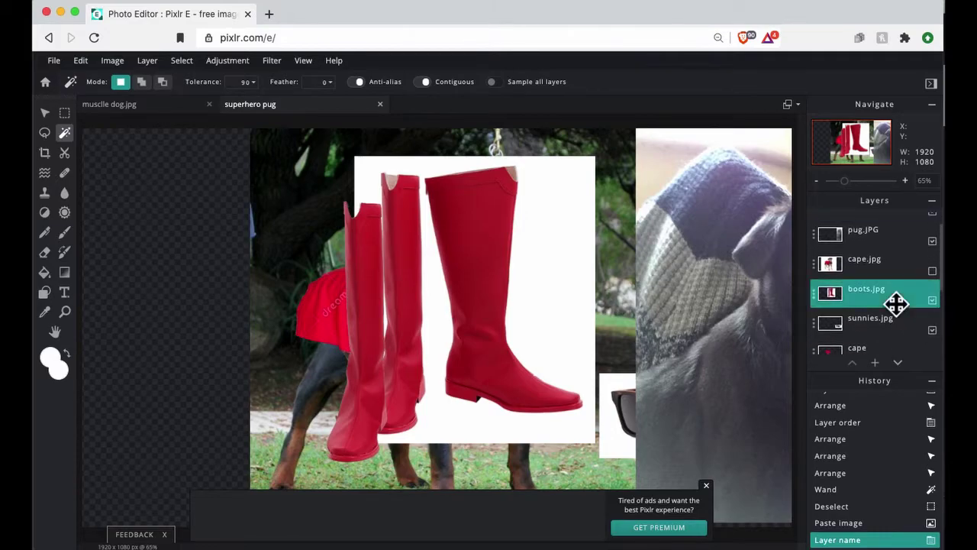
left_click(488, 258)
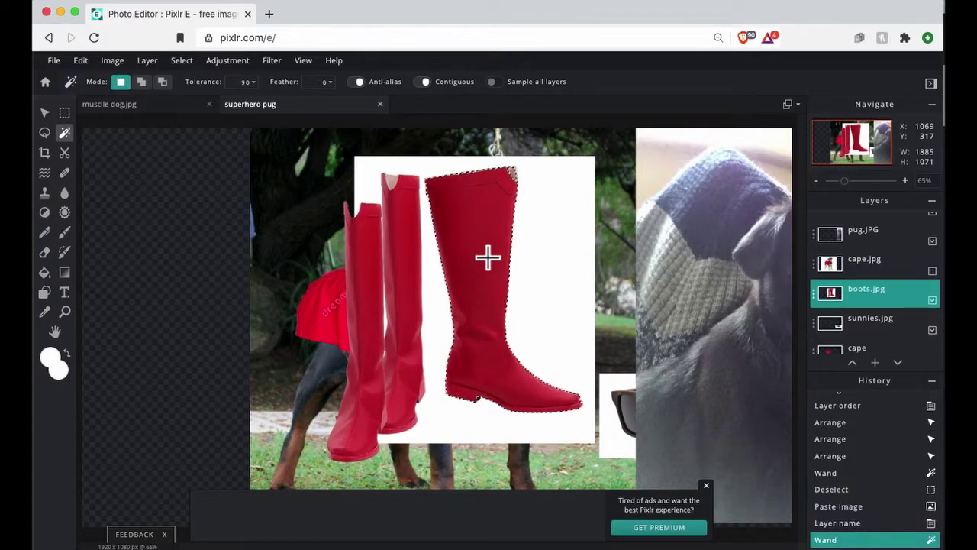
key("super+c")
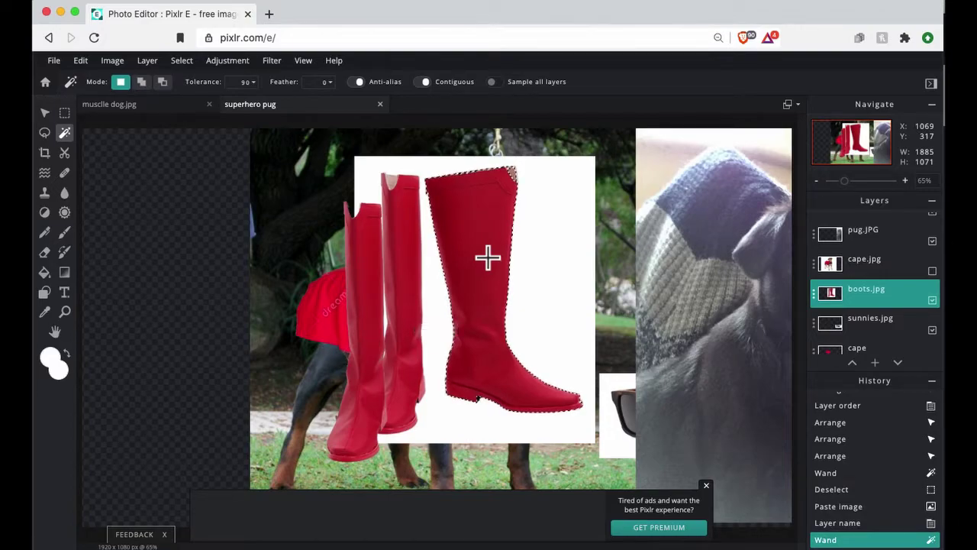
key("super+v")
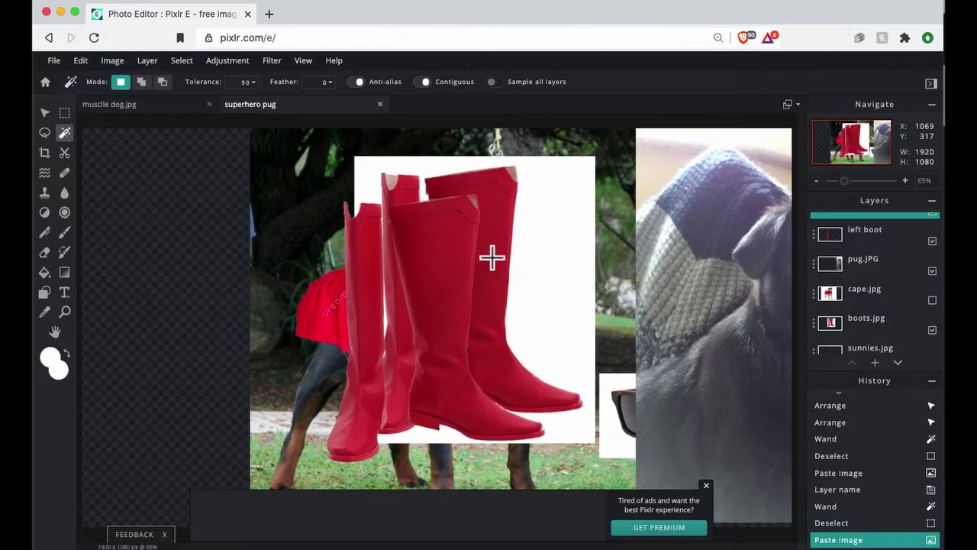
Rename the pasted side-facing boot's layer as right boot
scroll(872, 256, "up", 1)
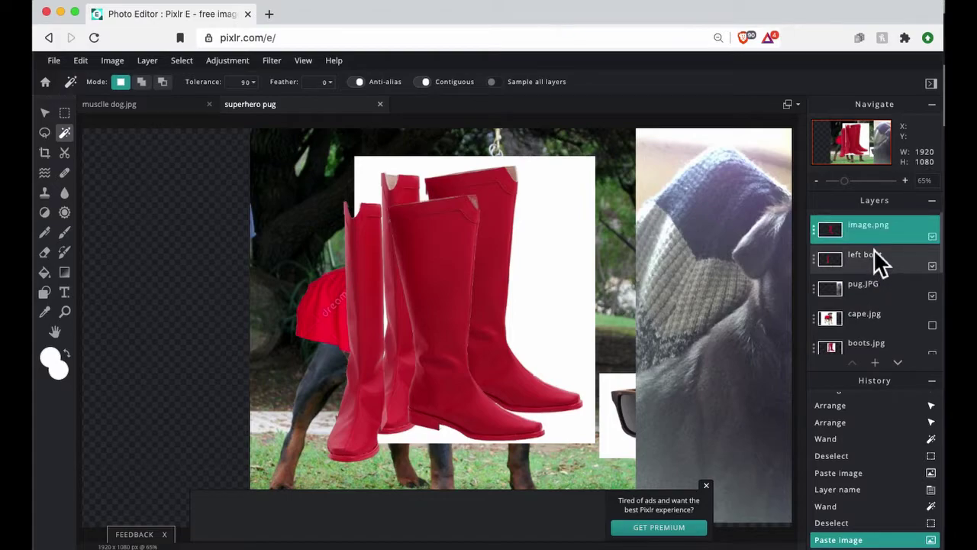
left_click(884, 242)
left_click(782, 238)
triple_click(780, 238)
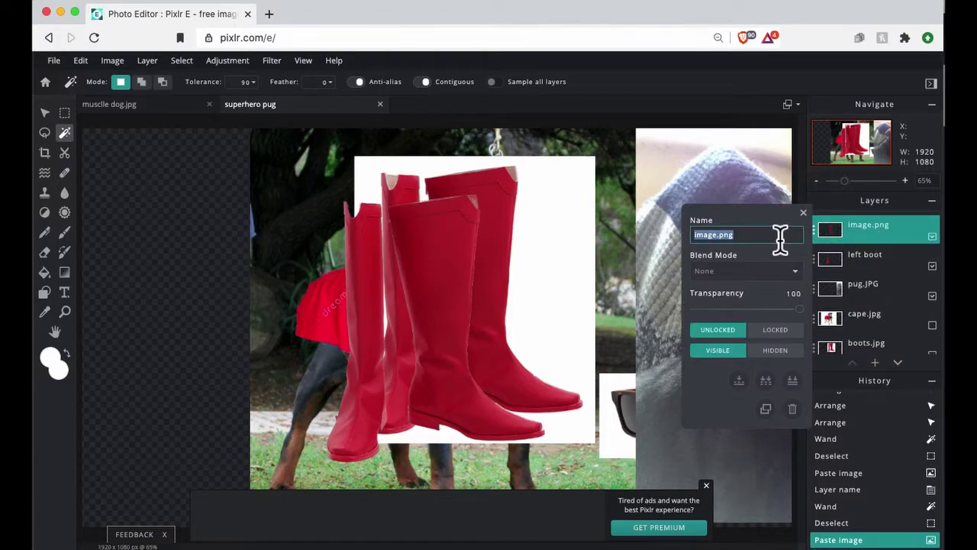
type("right boot")
key("Return")
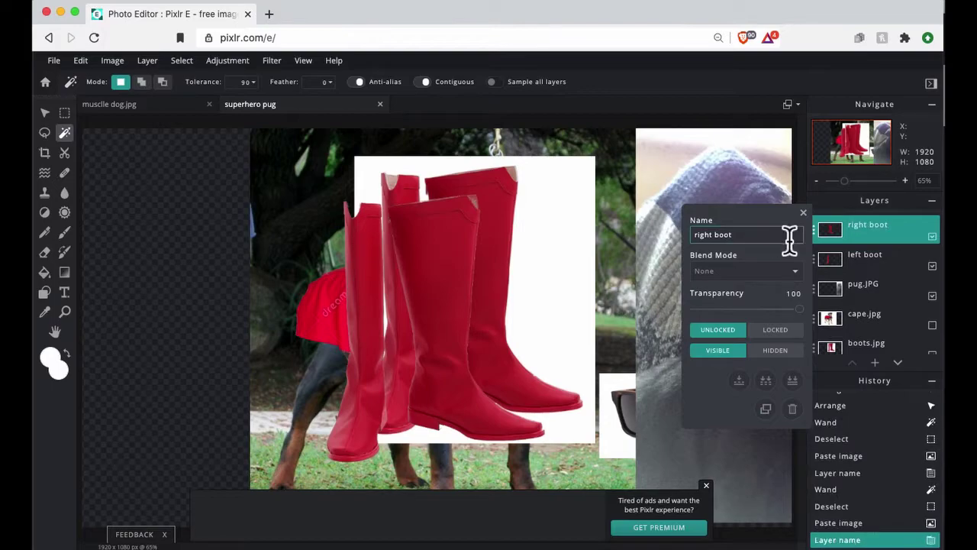
Close the layer settings and hide the original boots.jpg layer
left_click(824, 235)
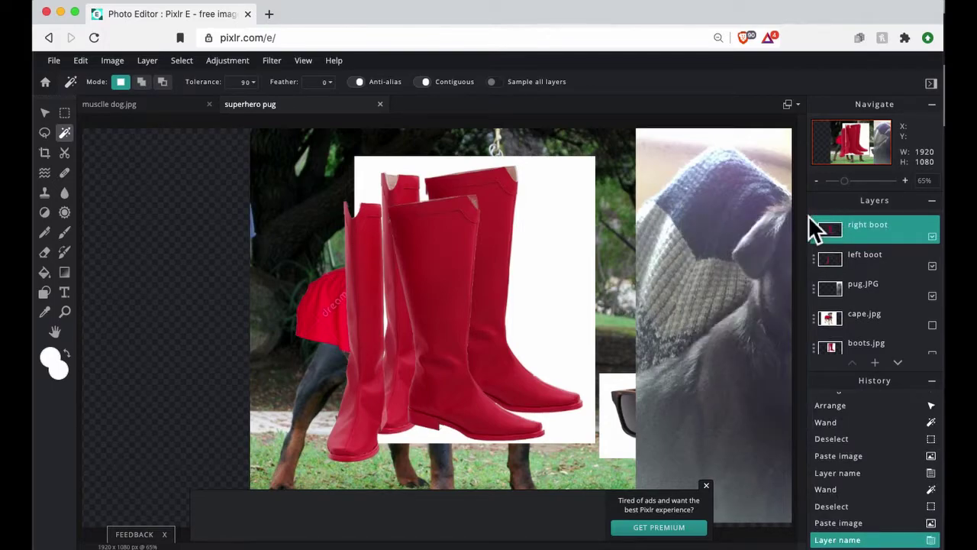
left_click(45, 113)
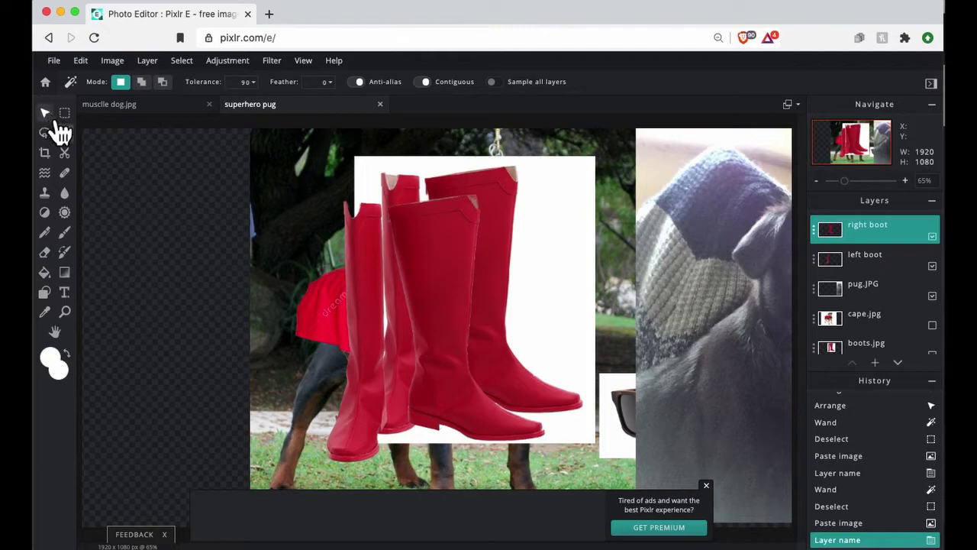
left_click(580, 219)
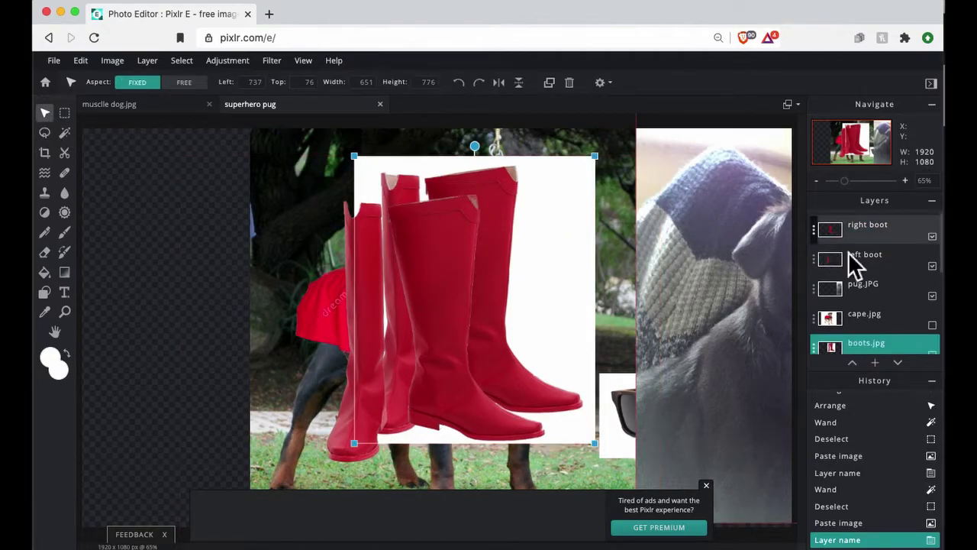
scroll(908, 313, "down", 2)
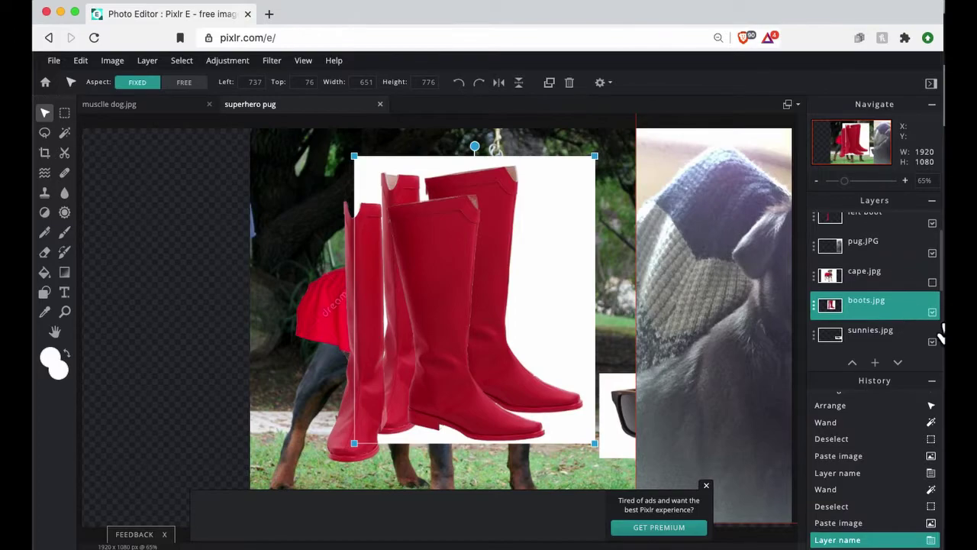
left_click(933, 311)
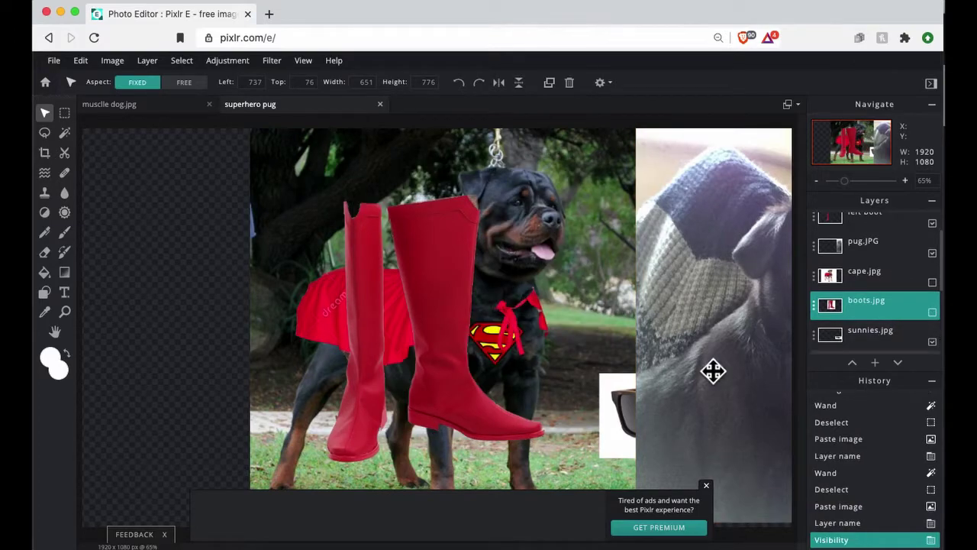
Scale the side-facing right boot down to 290 × 346 and place it over the dog's front leg beneath the badge
left_click(454, 289)
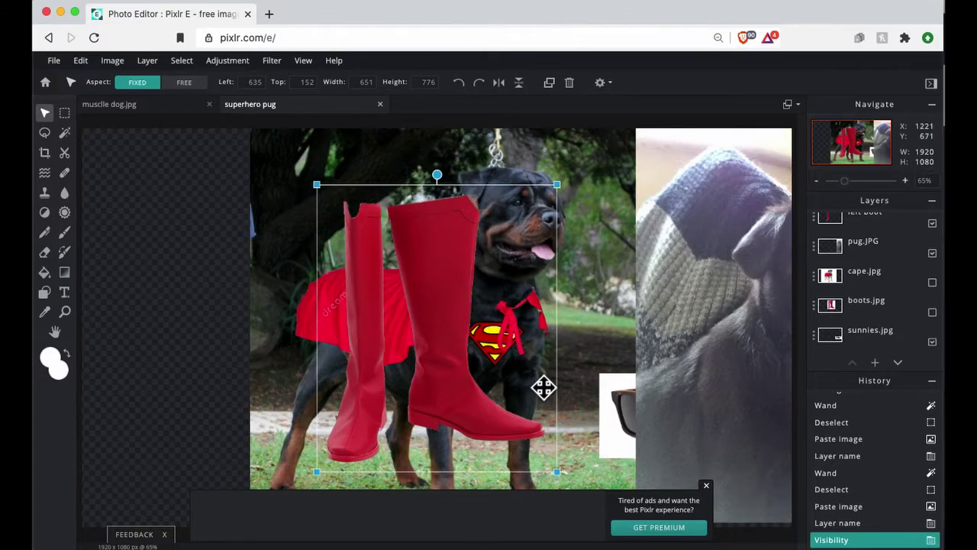
left_click(720, 491)
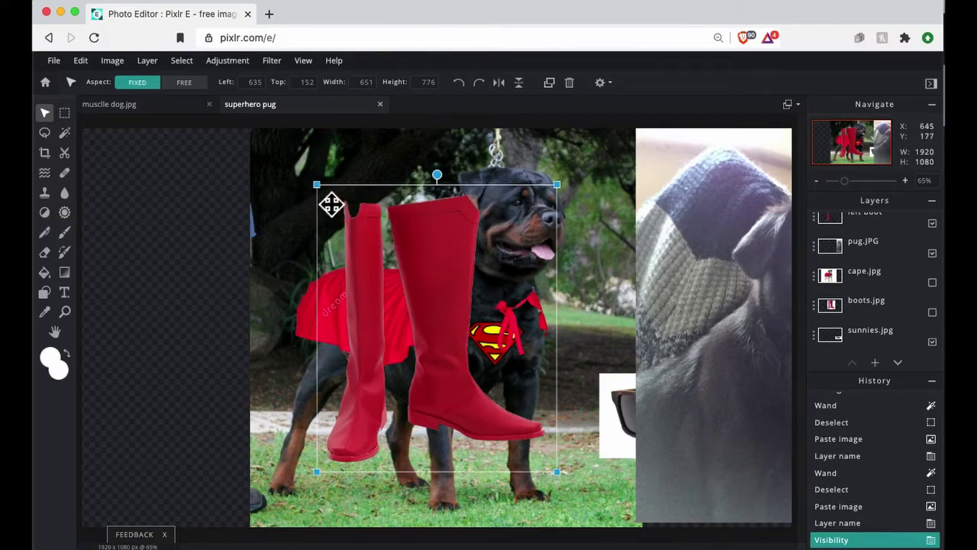
left_click_drag(316, 185, 435, 306)
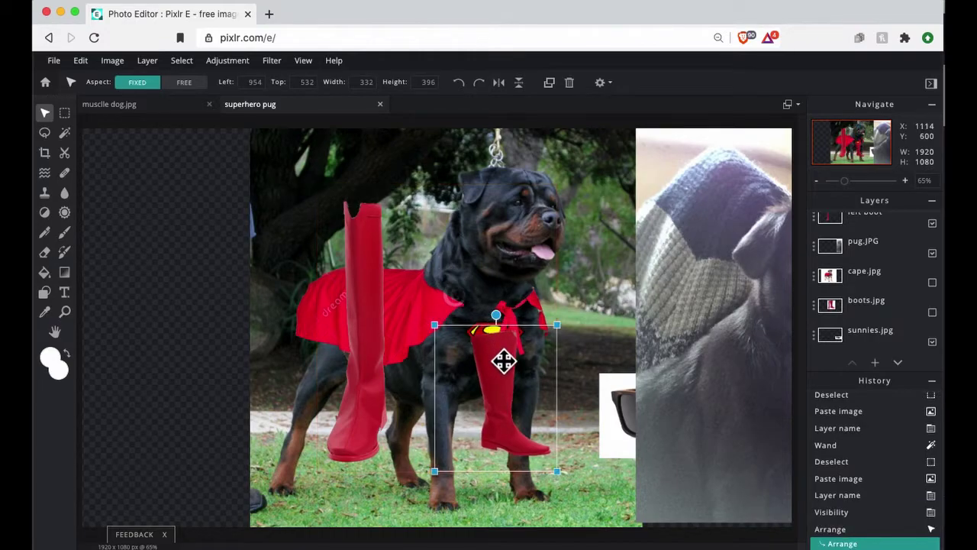
left_click_drag(503, 361, 525, 412)
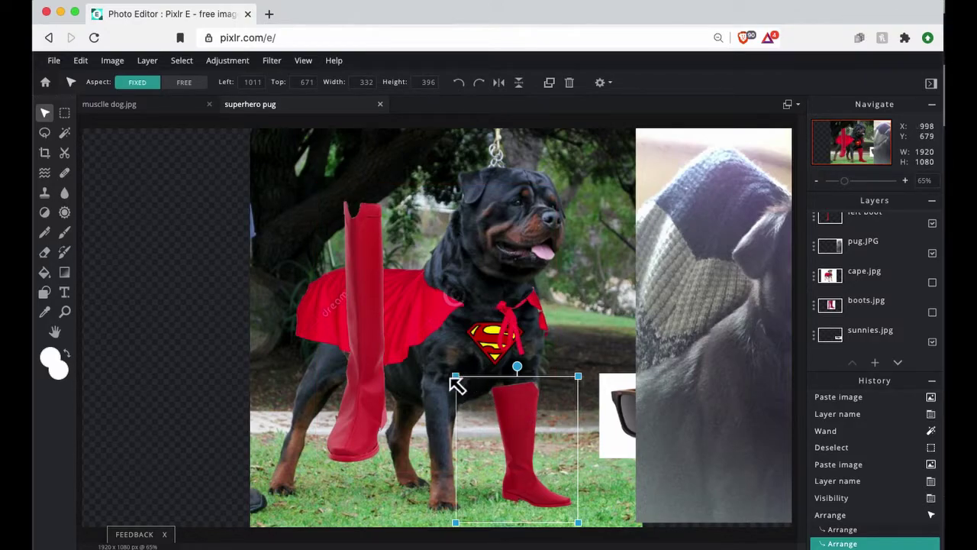
left_click_drag(457, 377, 474, 399)
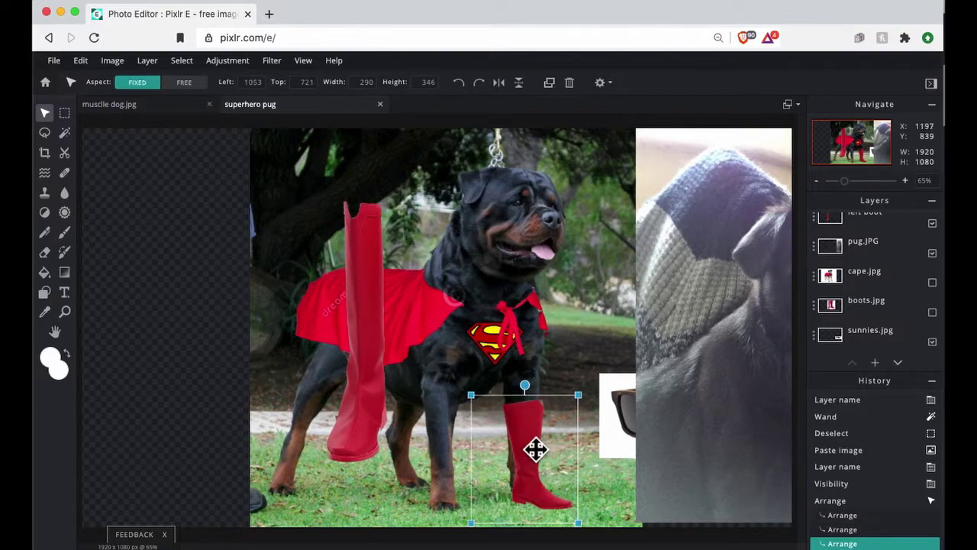
left_click_drag(537, 451, 528, 449)
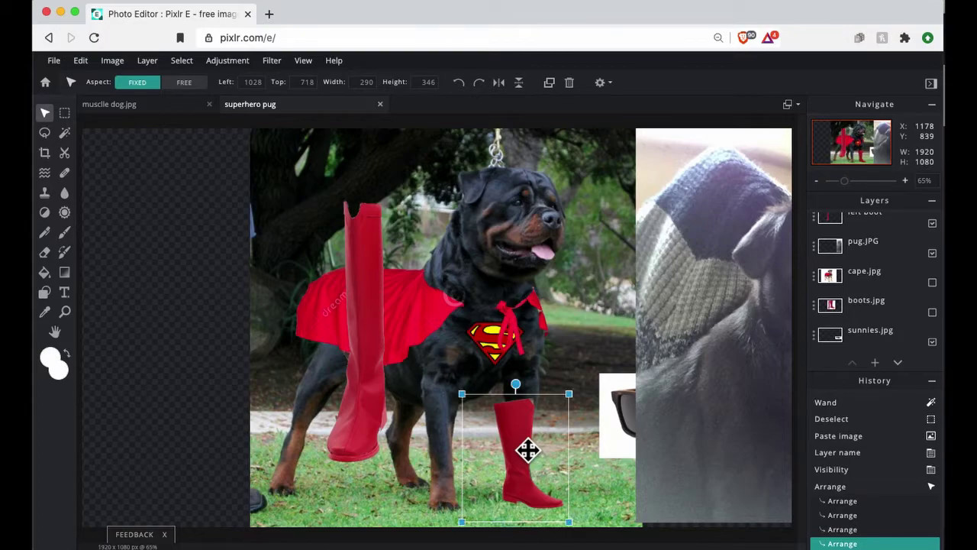
Scale the narrow left boot down to 290 × 346 beside the right boot
left_click(371, 282)
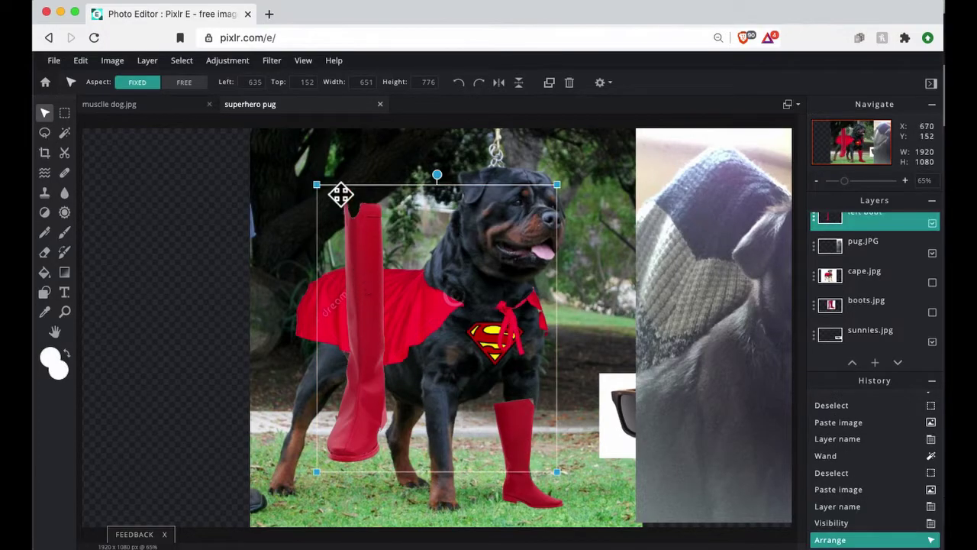
left_click_drag(318, 186, 490, 429)
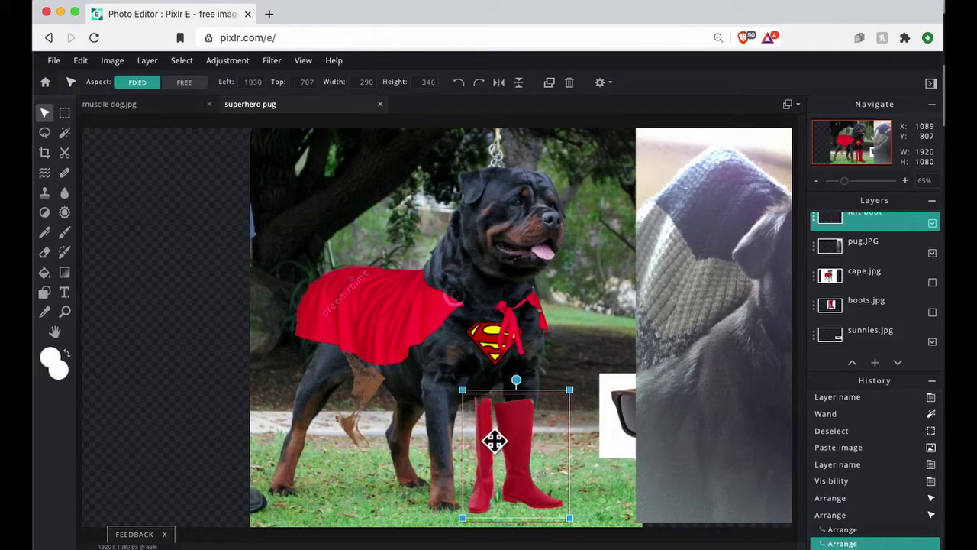
left_click_drag(493, 432, 459, 425)
key("super+z")
key("super+z")
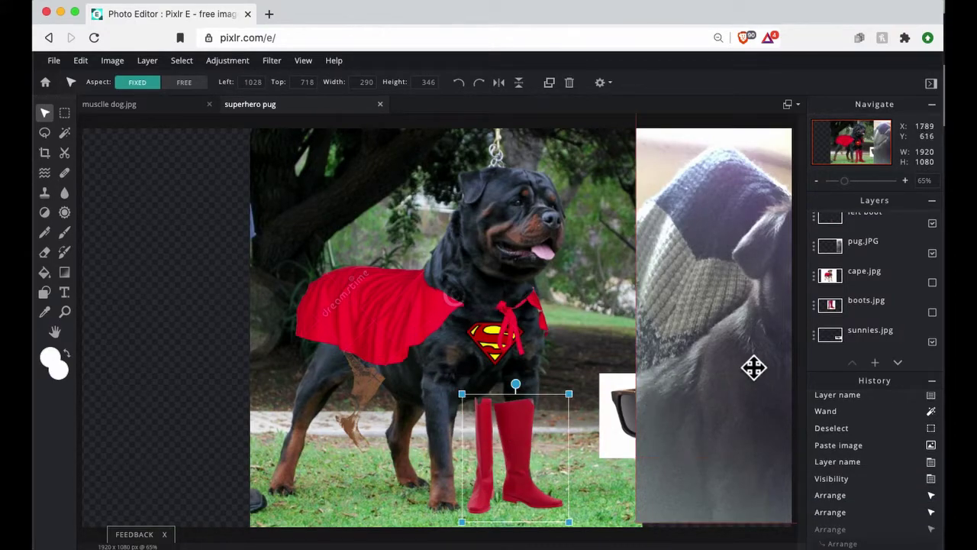
Select the left boot layer and shift the boot horizontally onto the dog's other front leg
scroll(857, 290, "up", 1)
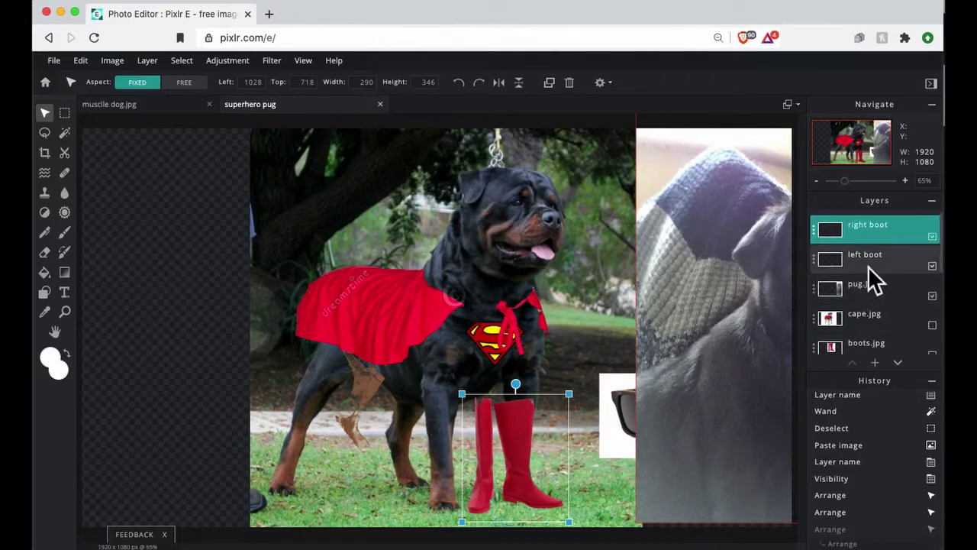
scroll(869, 269, "down", 5)
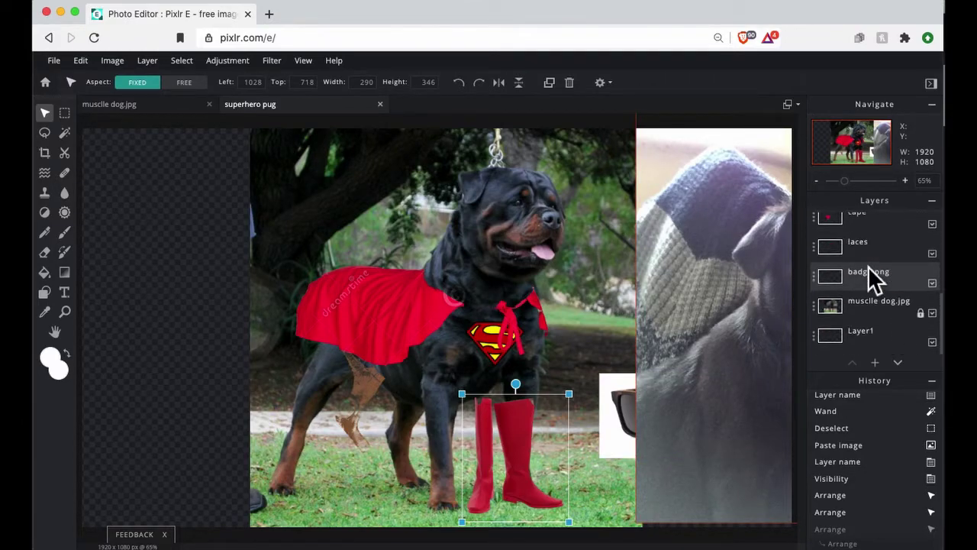
scroll(869, 267, "up", 5)
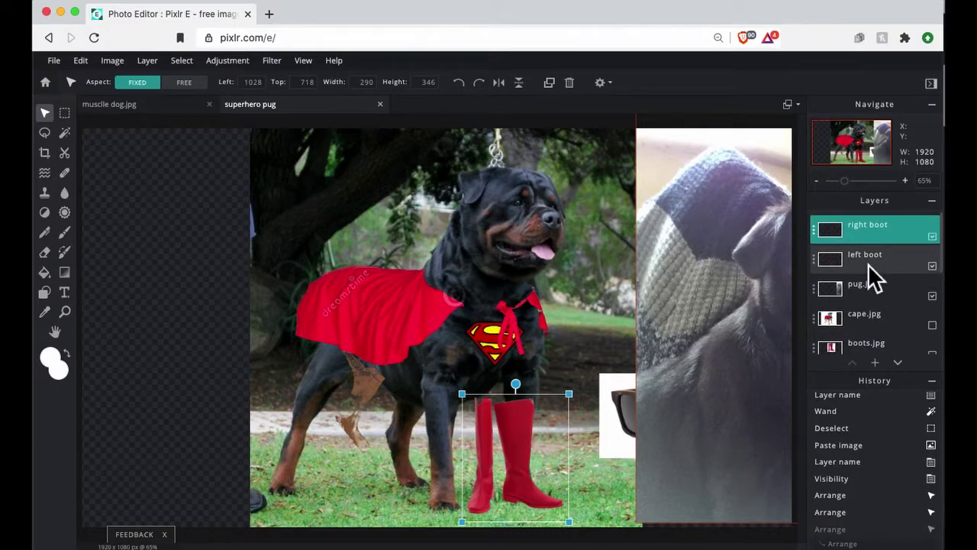
left_click(873, 267)
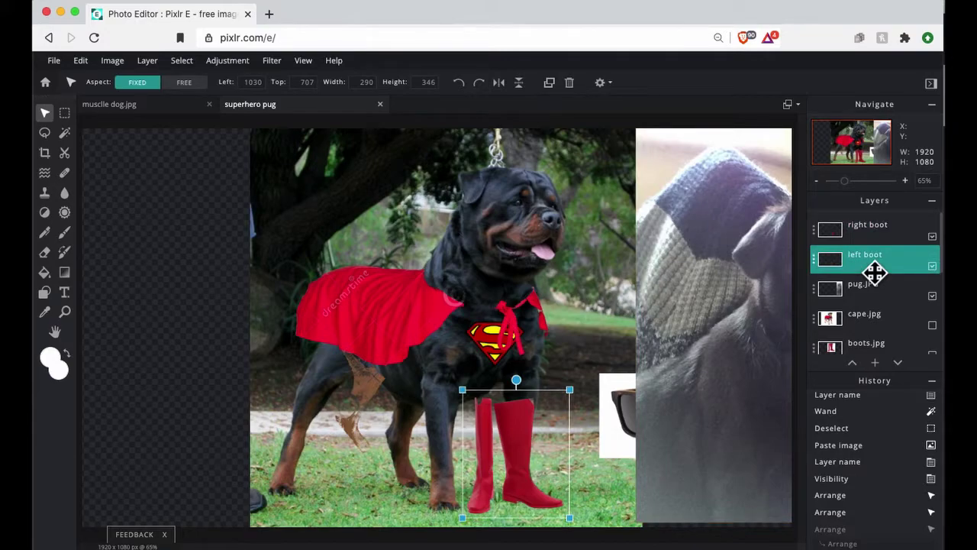
key("shift")
key("shift+Left")
key("shift+Left")
key("shift+Left")
key("shift+Left")
key("shift+Left")
key("shift+Left")
key("shift+Left")
key("shift+Left")
key("shift+Left")
key("shift+Left")
key("shift+Left")
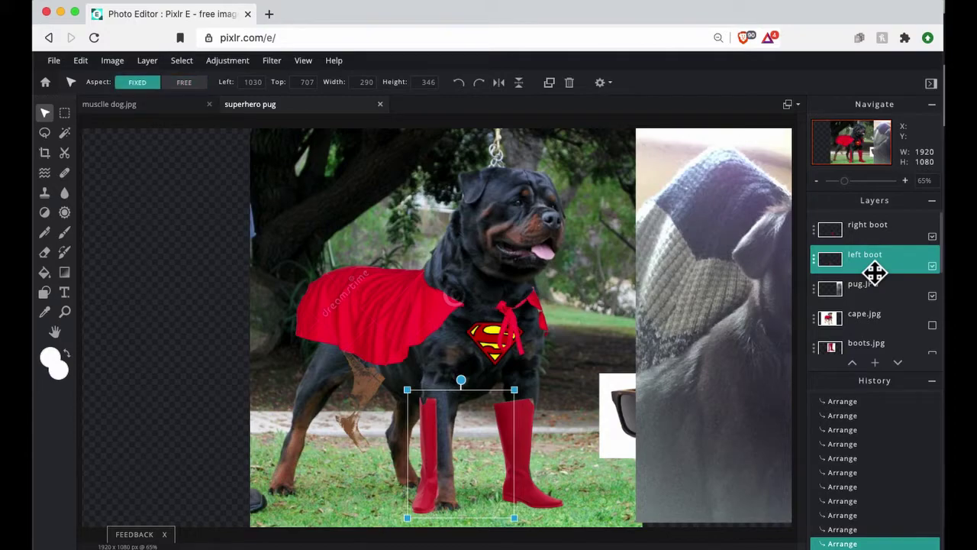
key("shift+Right")
key("shift+Right")
key("shift+Right")
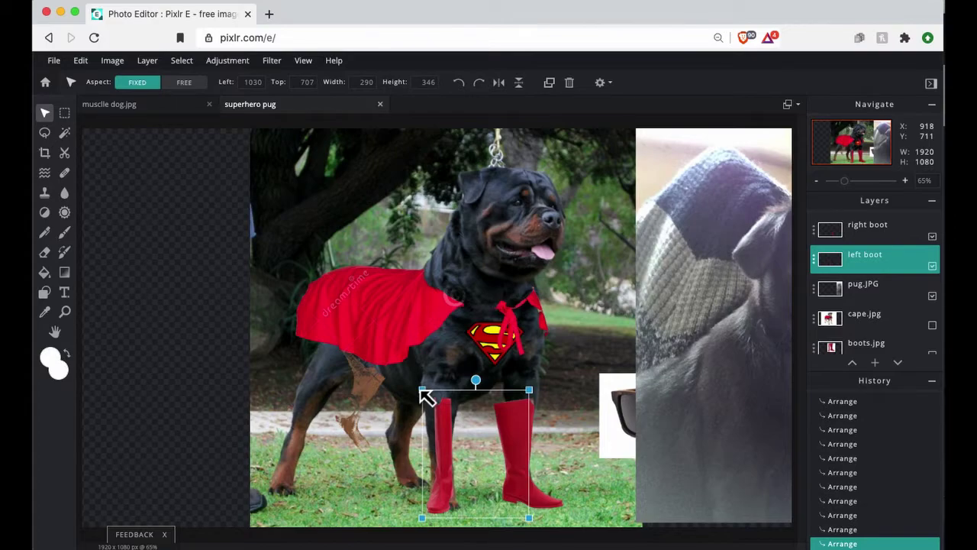
Stretch the left boot non-proportionally to 449 × 337 and reposition it over the front leg
key("shift")
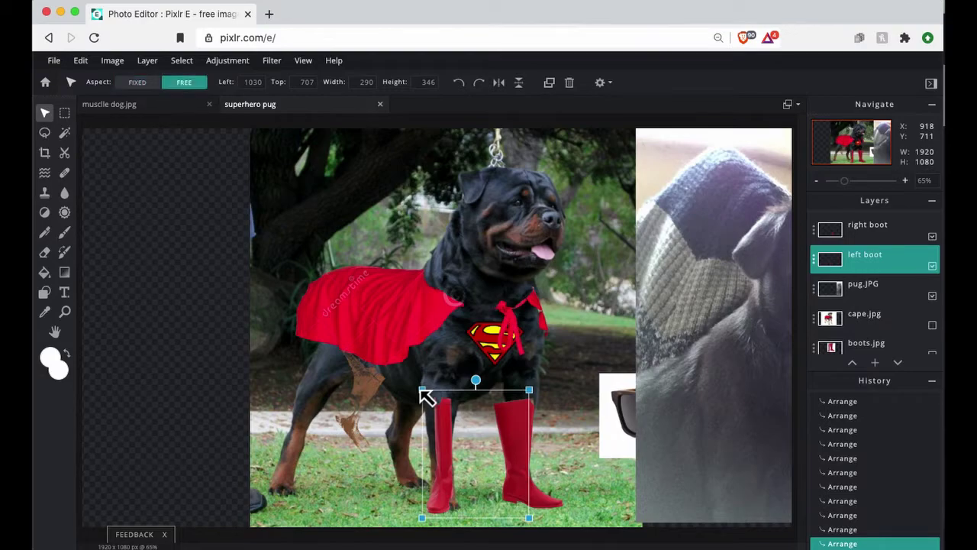
left_click_drag(421, 391, 368, 401)
key("shift")
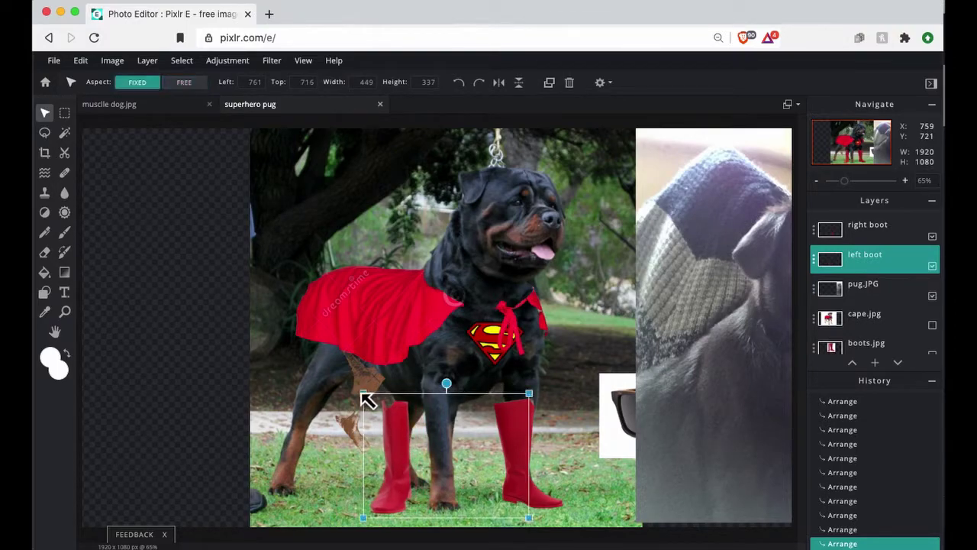
left_click_drag(407, 433, 452, 436)
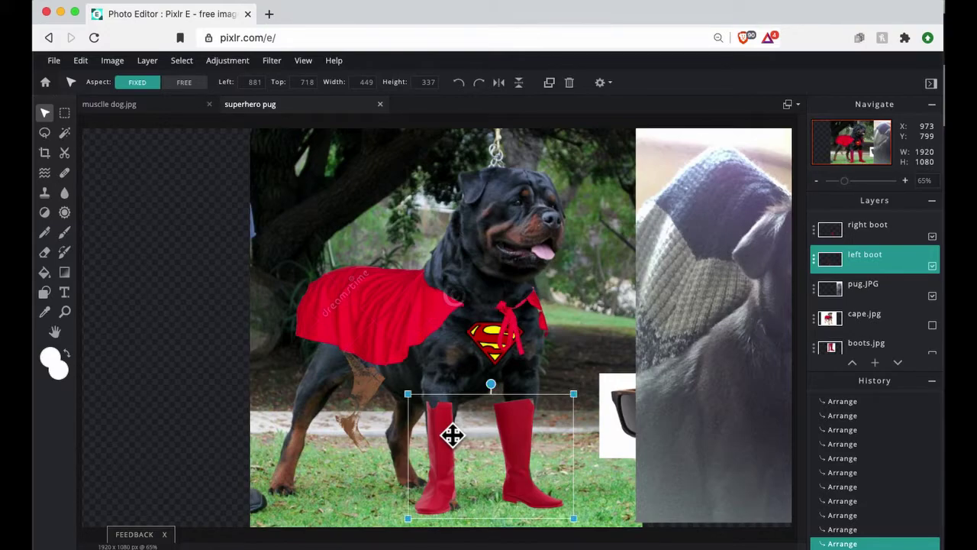
key("super+v")
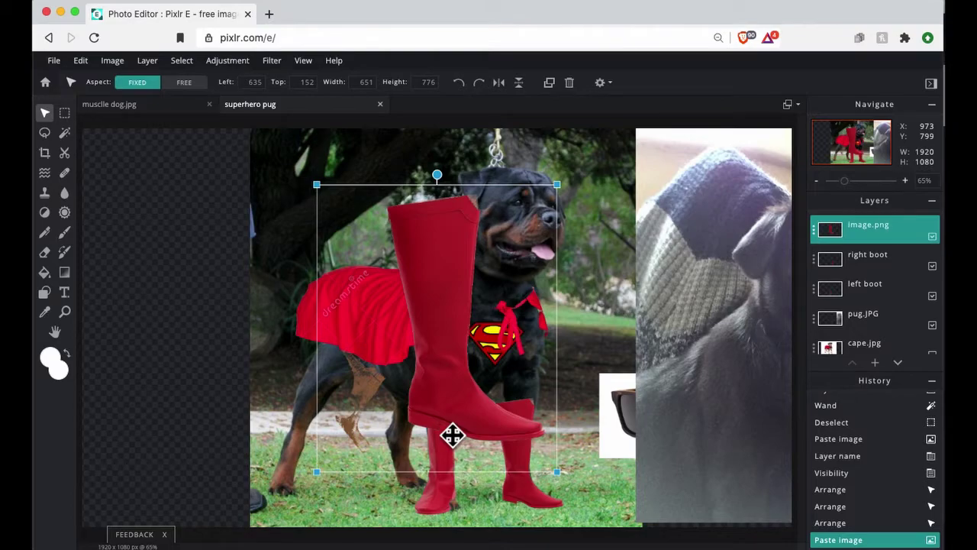
key("super+z")
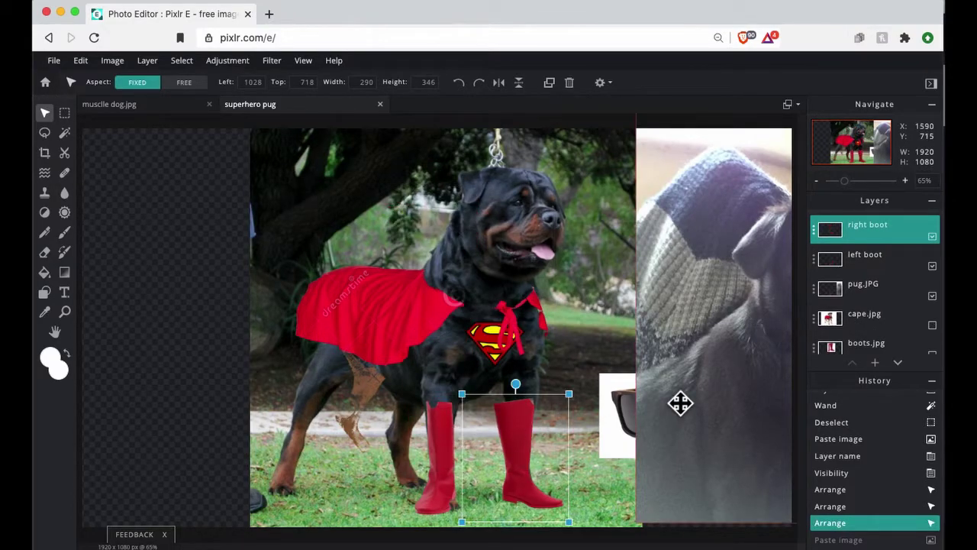
key("ctrl+Up")
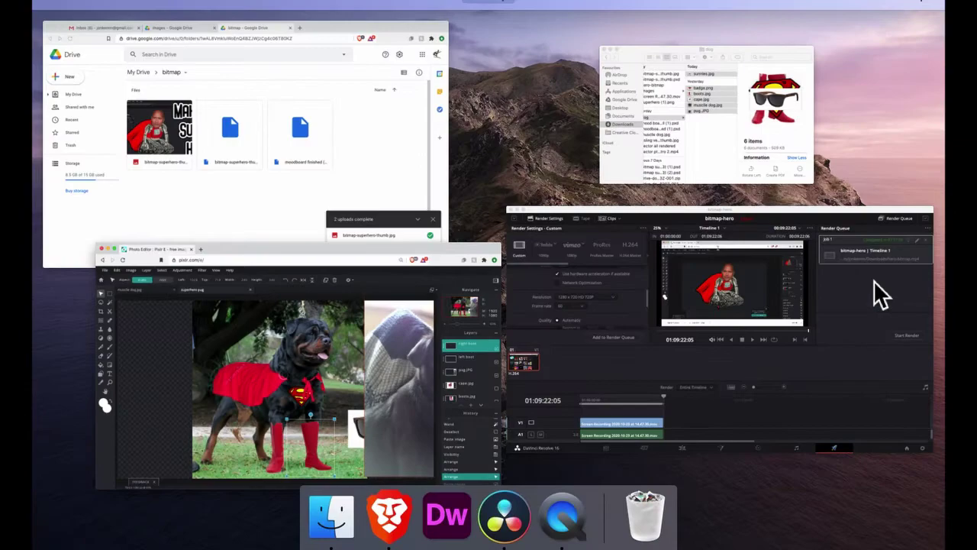
left_click(447, 349)
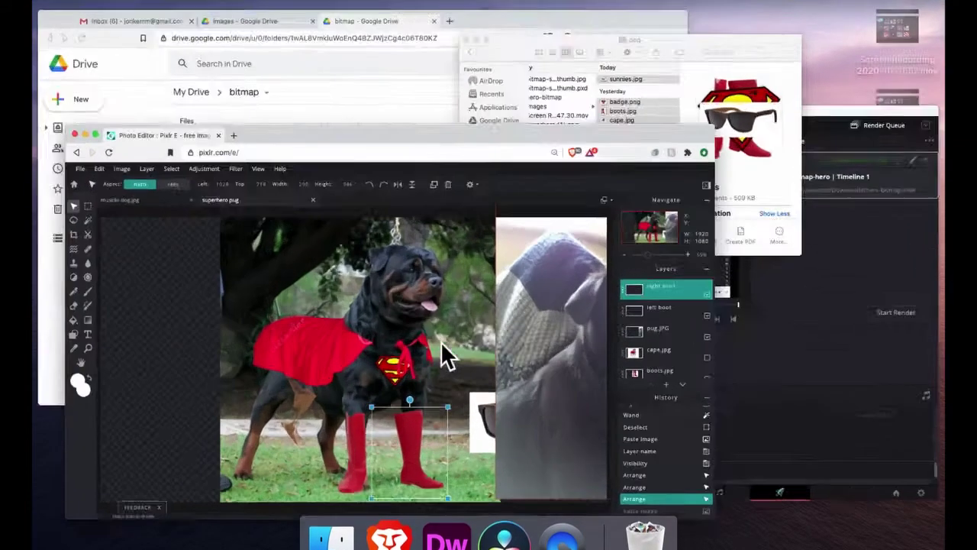
scroll(896, 309, "down", 5)
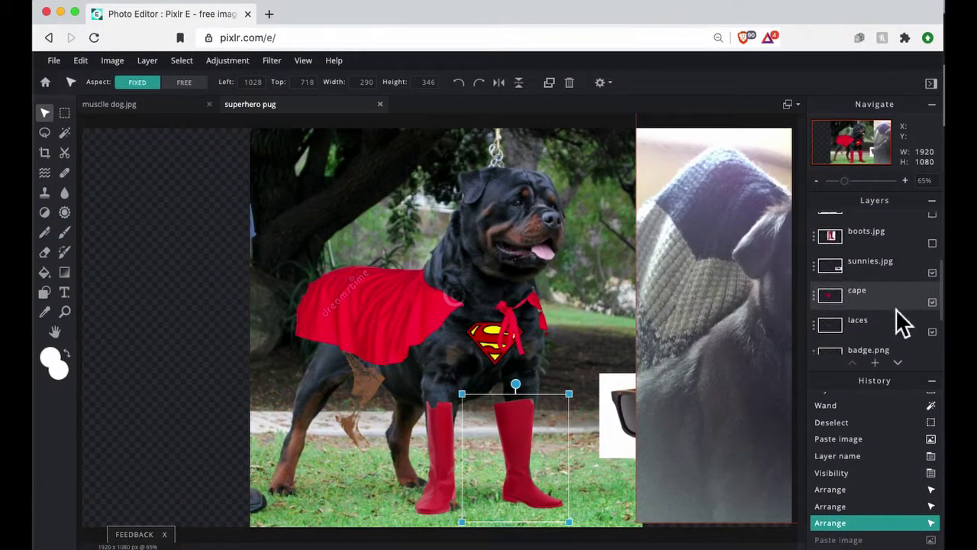
scroll(896, 308, "up", 5)
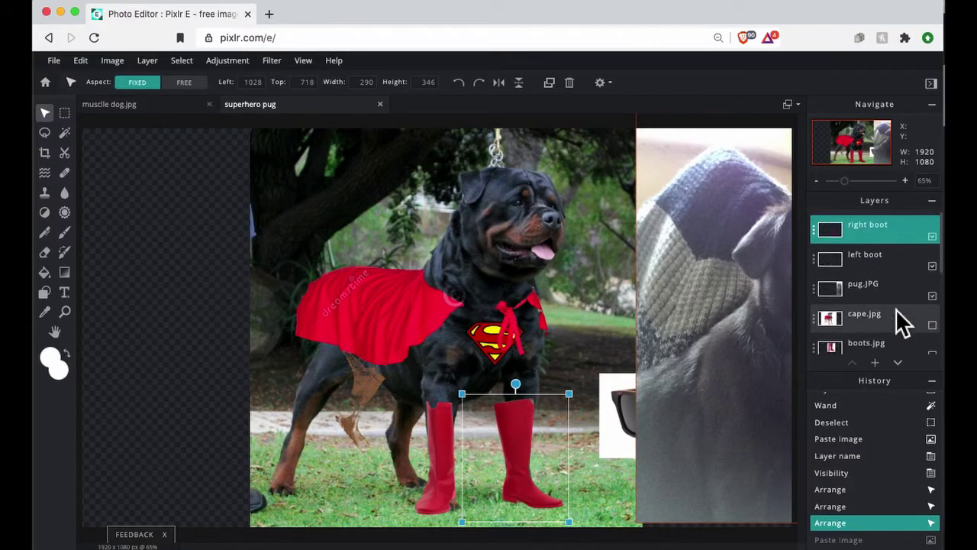
Duplicate the right boot layer and shift the copy horizontally onto the hind leg just behind the front legs
left_click(902, 240)
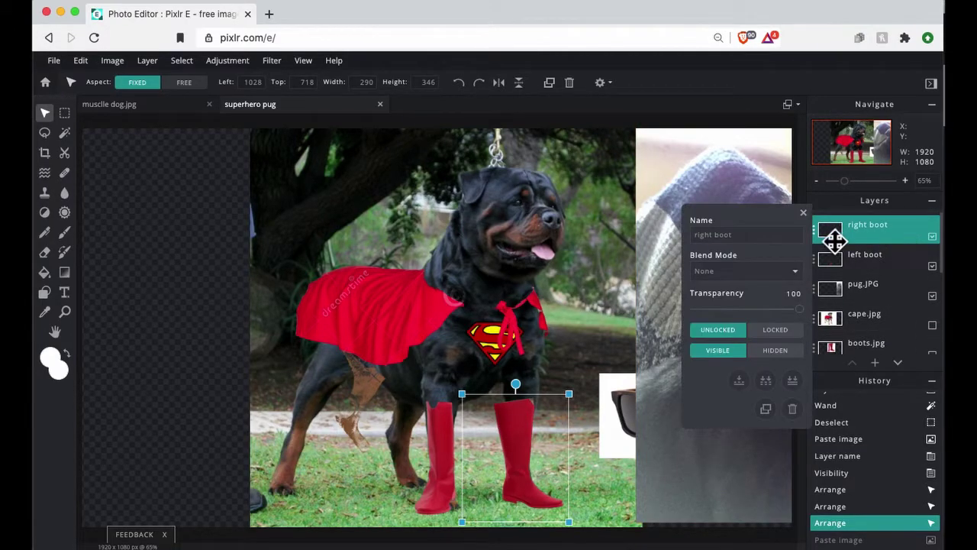
left_click(767, 414)
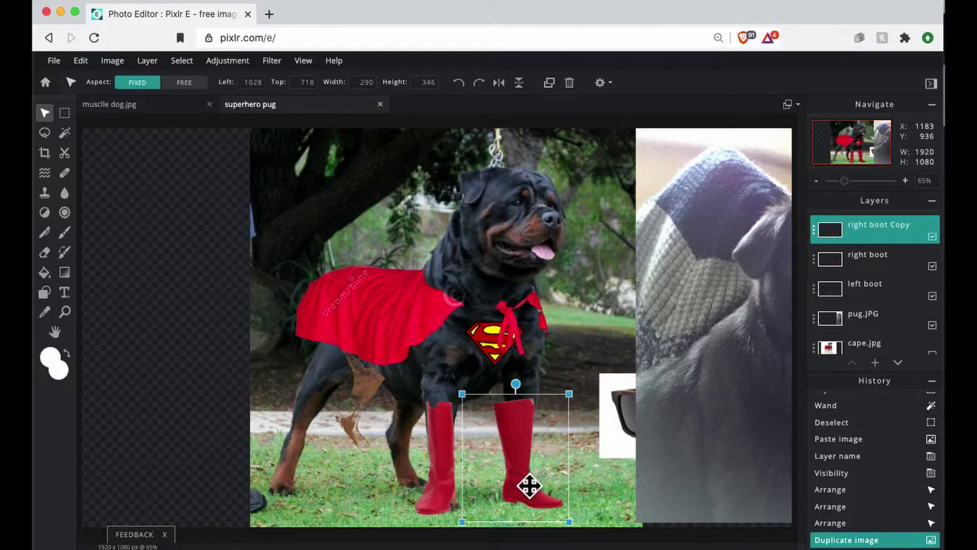
key("shift+Left")
key("shift+Left")
key("shift+Left")
key("shift+Left")
key("shift+Left")
key("shift+Left")
key("shift+Left")
key("shift+Left")
key("shift+Left")
key("shift+Left")
key("shift+Left")
key("shift+Left")
key("shift+Left")
key("shift+Left")
key("shift+Left")
key("shift+Left")
key("shift+Left")
key("shift+Left")
key("shift+Left")
key("shift+Left")
key("shift+Left")
key("shift+Left")
key("shift+Left")
key("shift+Left")
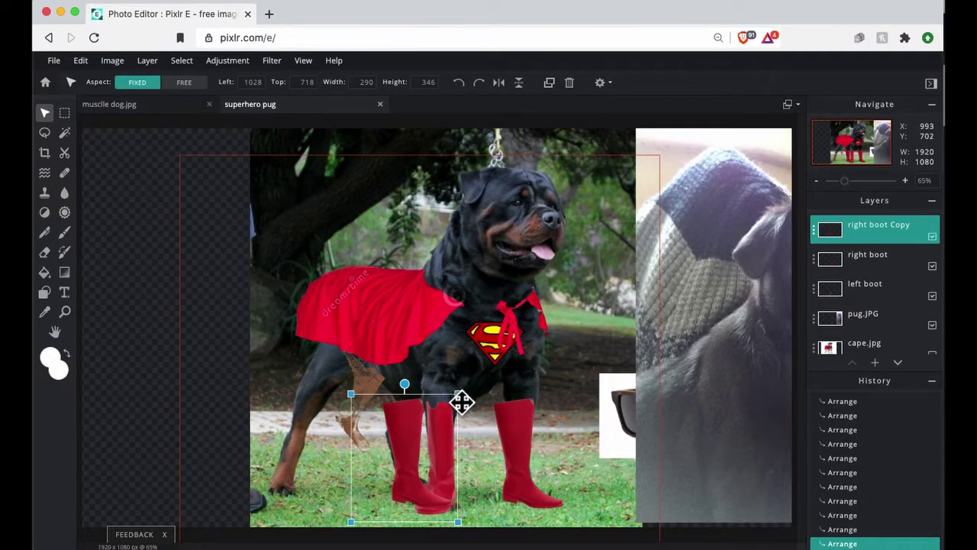
Shrink the boot copy to 255 × 304 to fit the hind leg and move its layer beneath left boot
left_click_drag(471, 403, 458, 416)
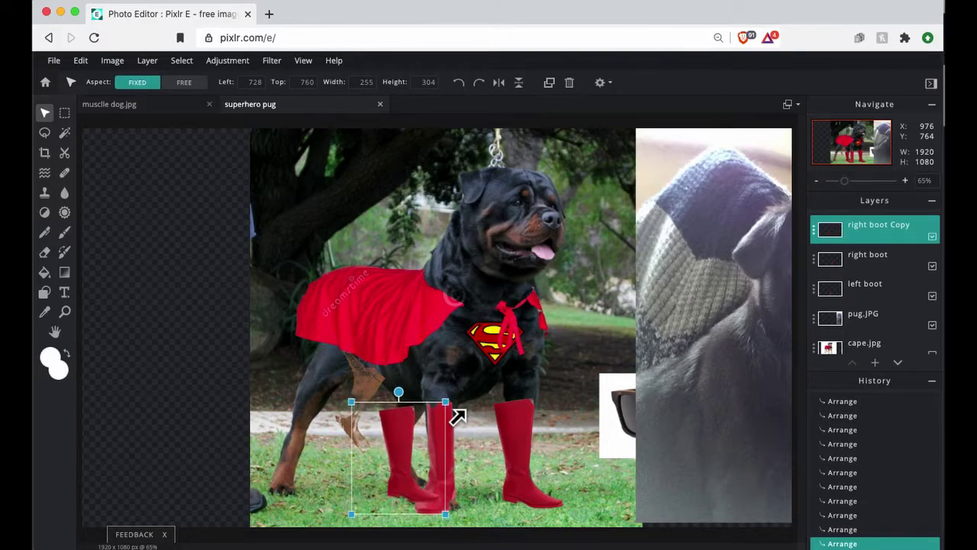
key("Right")
key("Right")
key("Right")
key("Right")
key("Right")
key("Right")
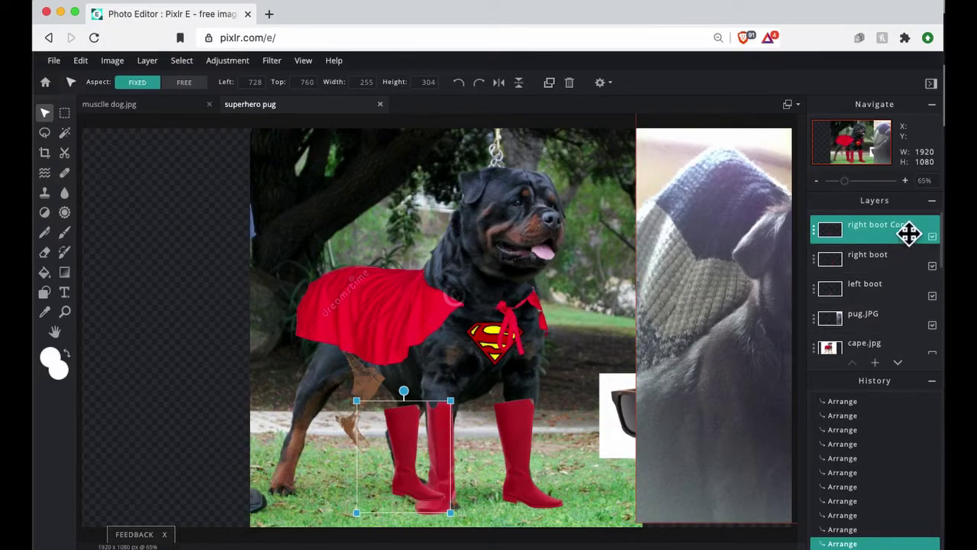
left_click_drag(908, 233, 899, 285)
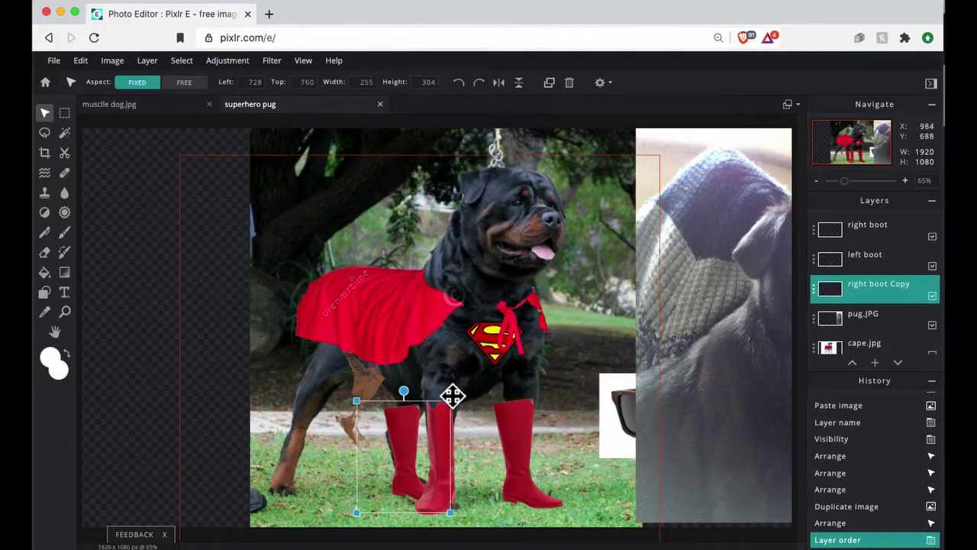
Try tilting the right boot copy slightly clockwise and nudging it backward along the hind leg, and undo these changes
mouse_move(420, 407)
left_mouse_down()
mouse_move(432, 410)
mouse_move(422, 411)
left_mouse_up()
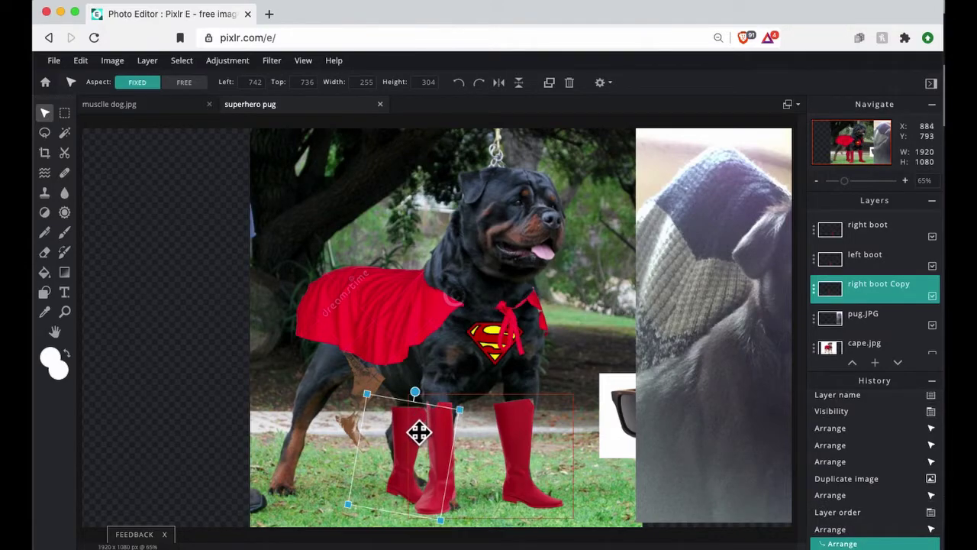
key("shift+Left")
key("shift+Left")
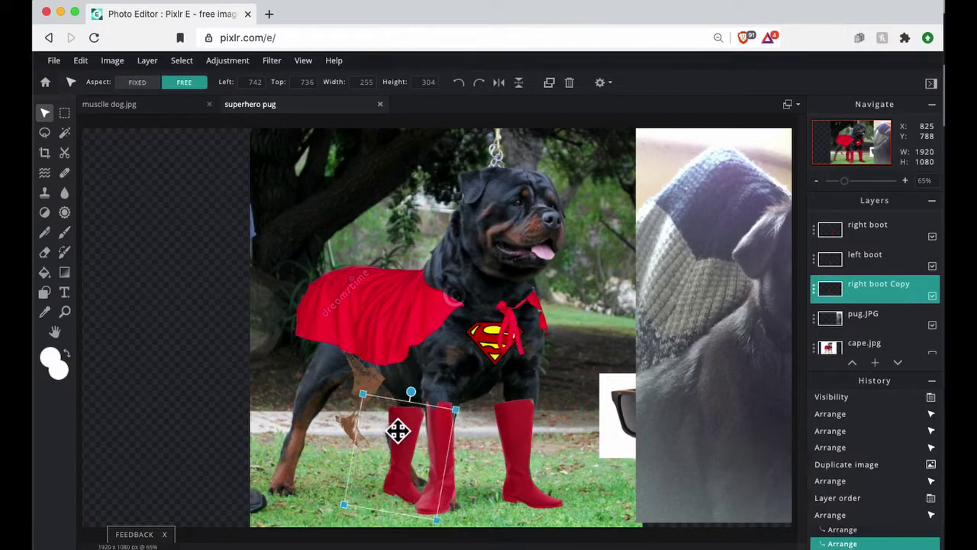
key("shift")
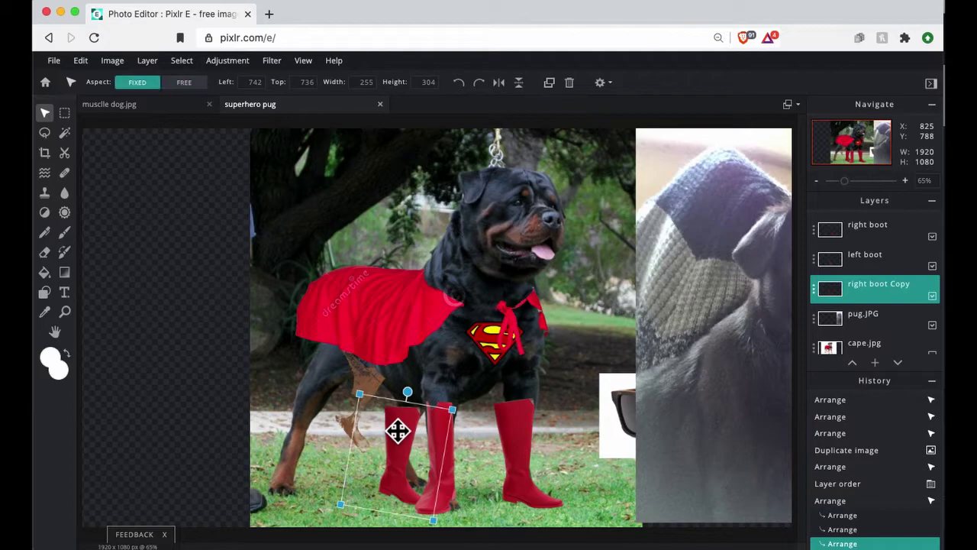
key("super+z")
key("super+z")
key("super+z")
key("super+z")
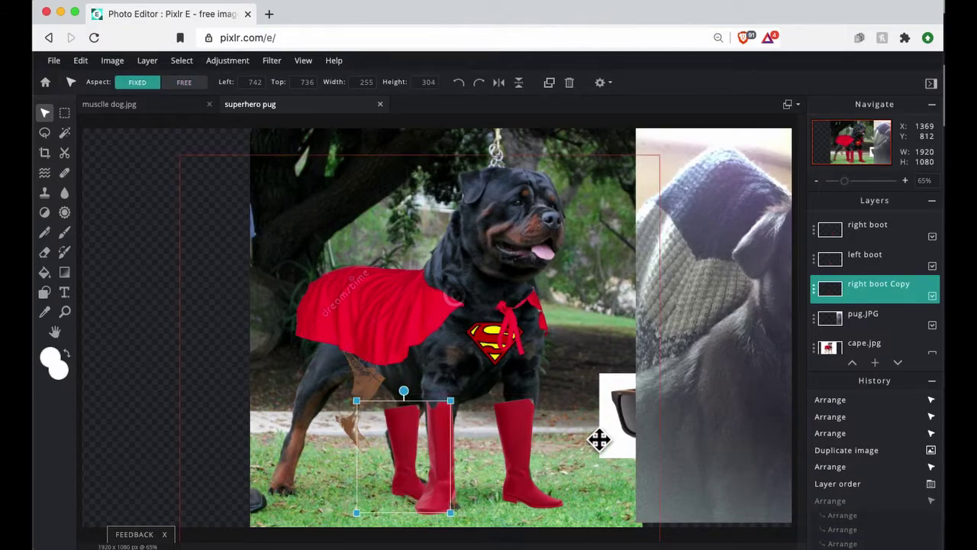
Duplicate the left boot layer and place the copy, tilted slightly clockwise, over the dog's rearmost hind leg
left_click(893, 268)
left_click(894, 279)
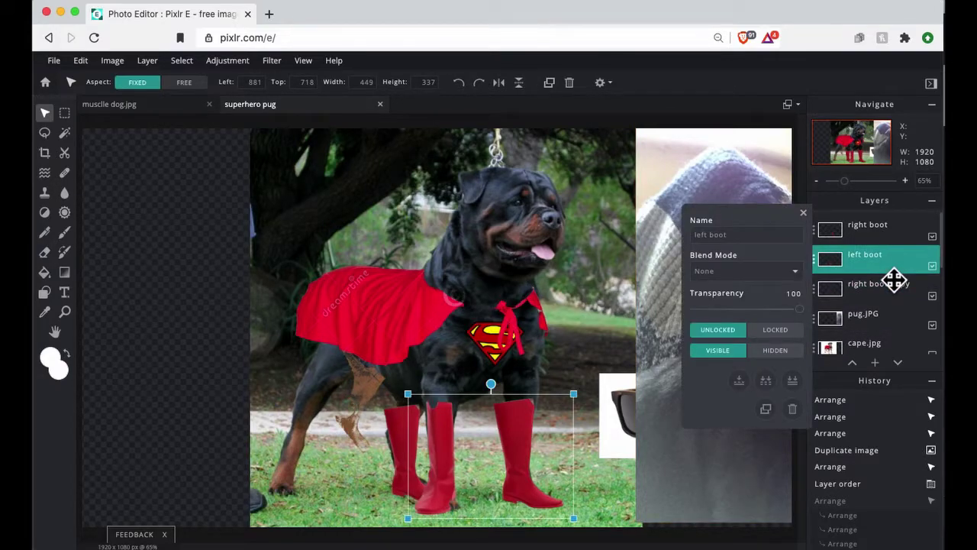
left_click(766, 408)
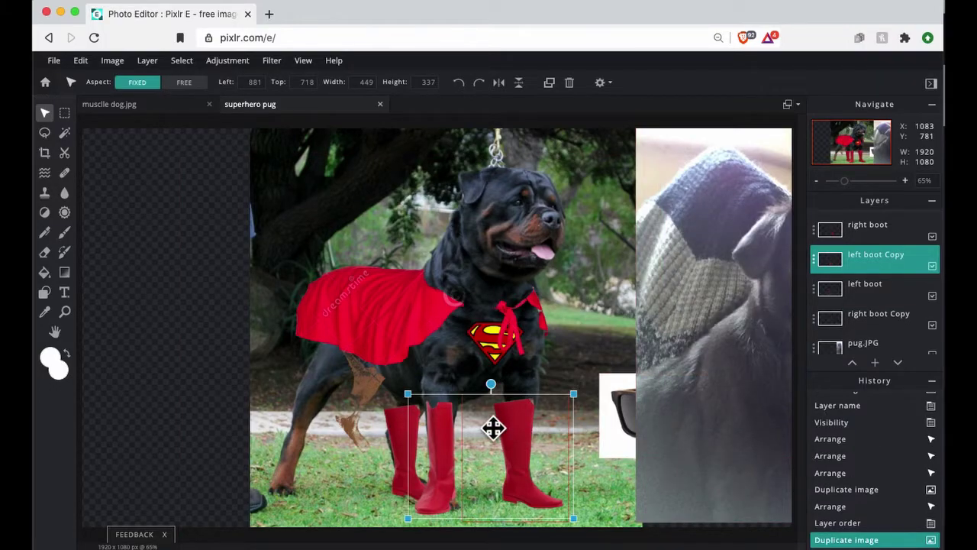
key("shift+Left")
key("shift+Left")
key("shift+Left")
key("shift+Left")
key("shift+Left")
key("shift+Left")
key("shift+Left")
key("shift+Left")
key("shift+Left")
key("shift+Left")
key("shift+Left")
key("shift+Left")
key("shift+Left")
key("shift+Left")
key("shift+Left")
key("shift+Left")
key("shift+Left")
key("shift+Left")
key("shift+Left")
key("shift+Left")
key("shift+Left")
key("shift+Left")
key("shift+Left")
key("shift+Left")
key("shift+Left")
key("shift+Left")
key("shift+Left")
key("shift+Left")
key("shift+Left")
key("shift+Left")
key("shift+Left")
key("shift+Left")
left_click_drag(502, 433, 364, 407)
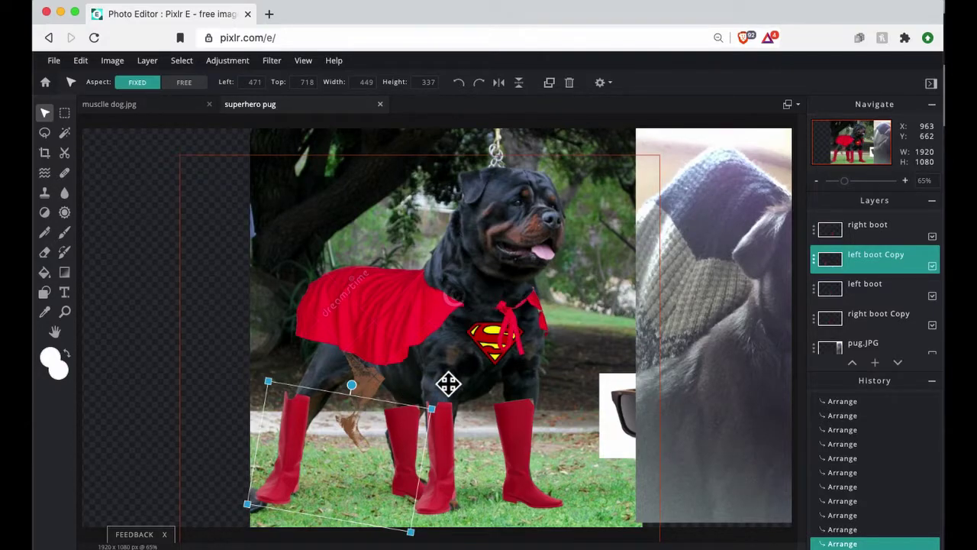
left_click(135, 319)
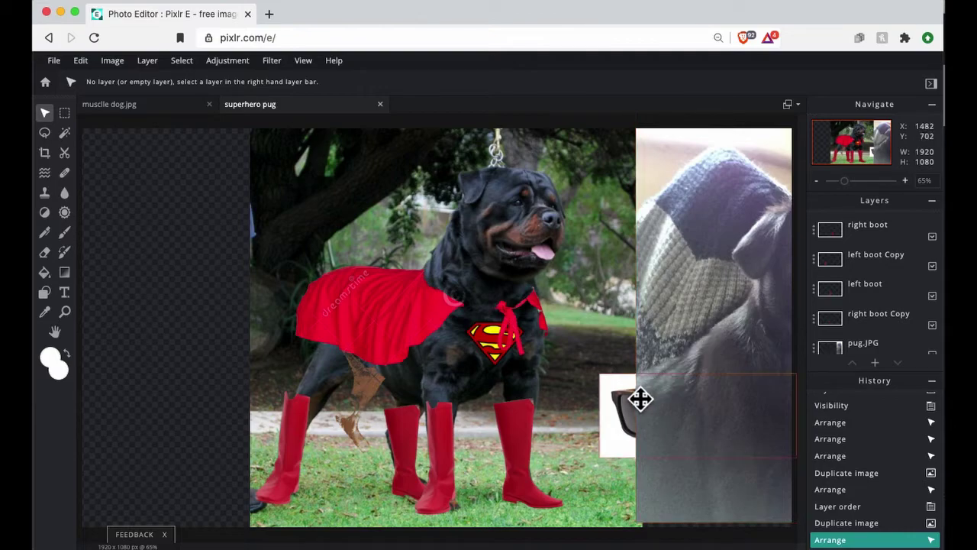
Move the sunglasses picture out from behind the pug photo to left 417, top 0, clear of the dog's head
left_click_drag(639, 399, 410, 209)
scroll(419, 207, "down", 3)
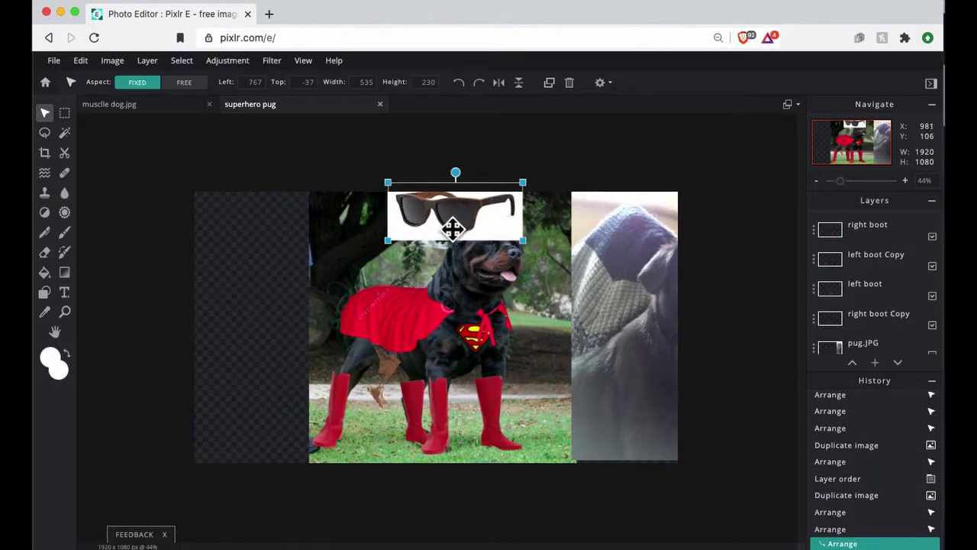
left_click_drag(472, 235, 382, 243)
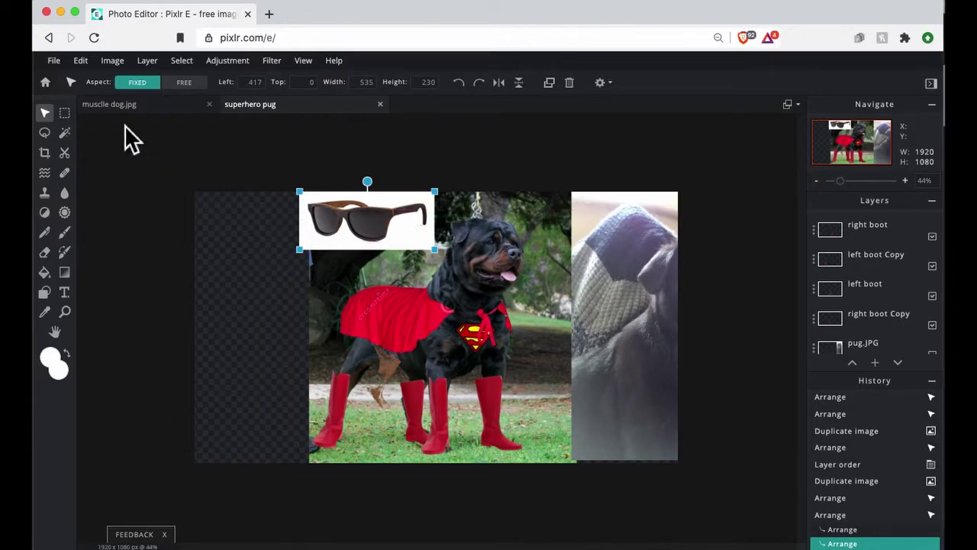
Flip the sunglasses picture horizontally
left_click(96, 60)
left_click(81, 61)
left_click(98, 63)
left_click(98, 63)
mouse_move(197, 217)
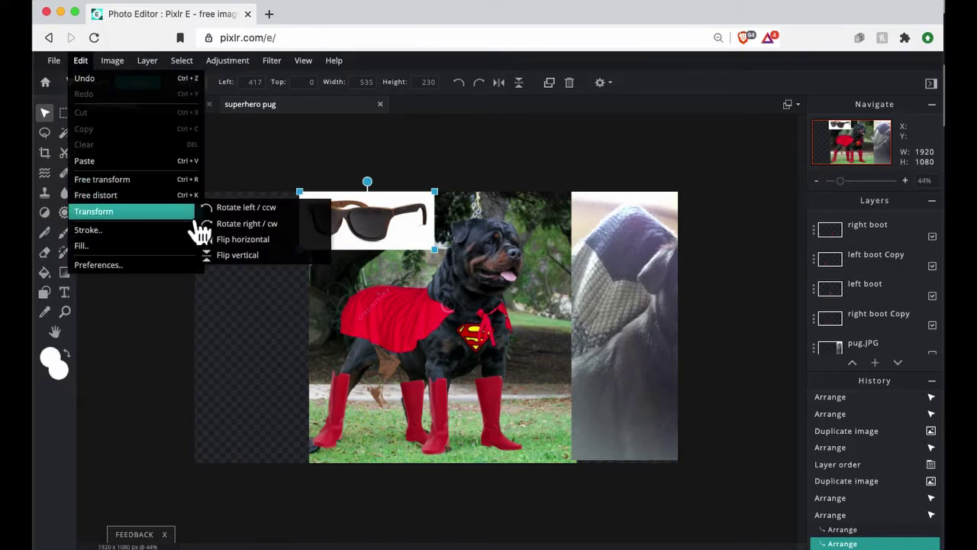
left_click(269, 243)
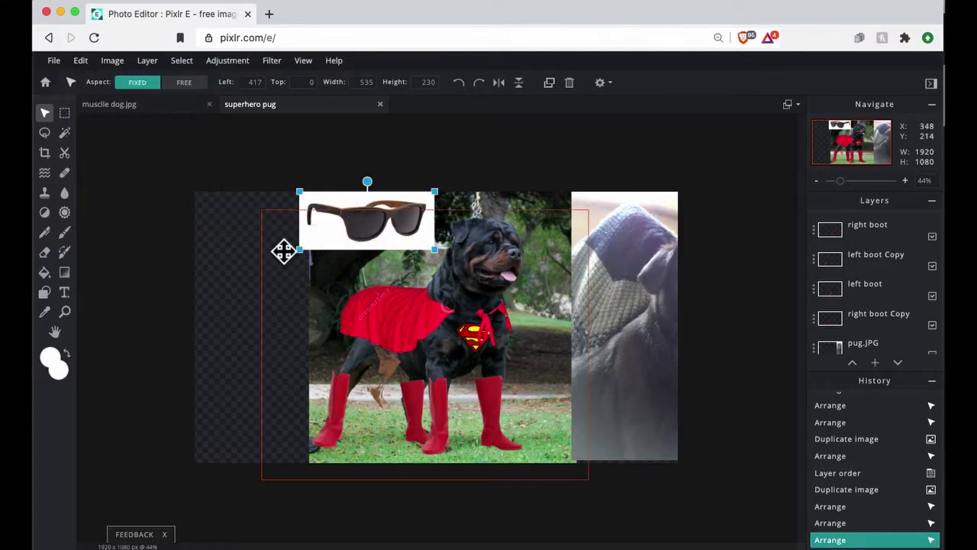
Remove the white background around the sunglasses and inside the frame with Wand Select at tolerance 90, and deselect
left_click(65, 132)
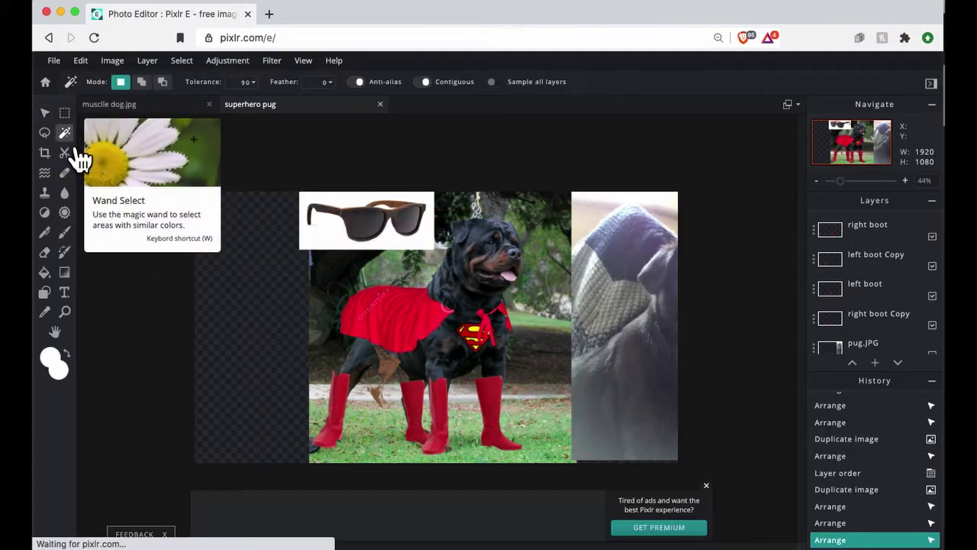
left_click(343, 243)
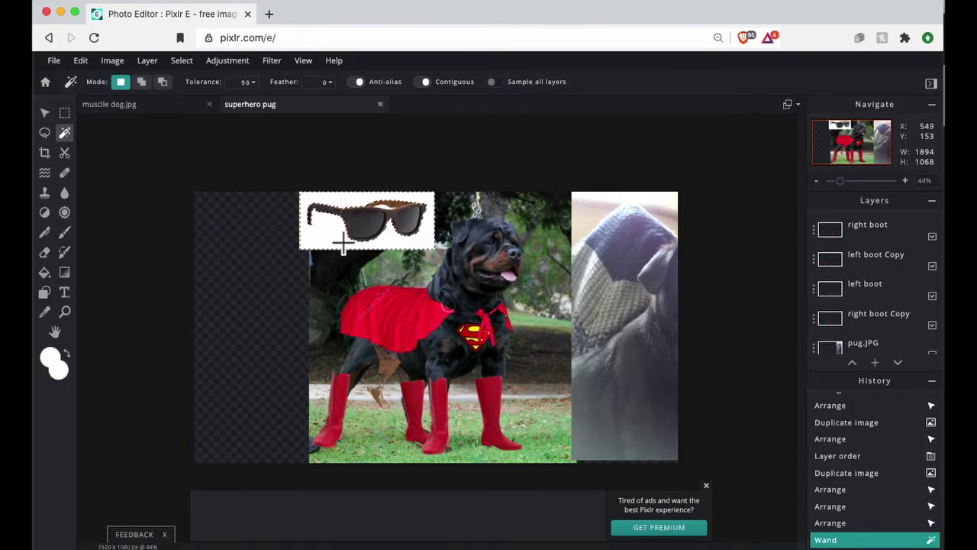
key("Delete")
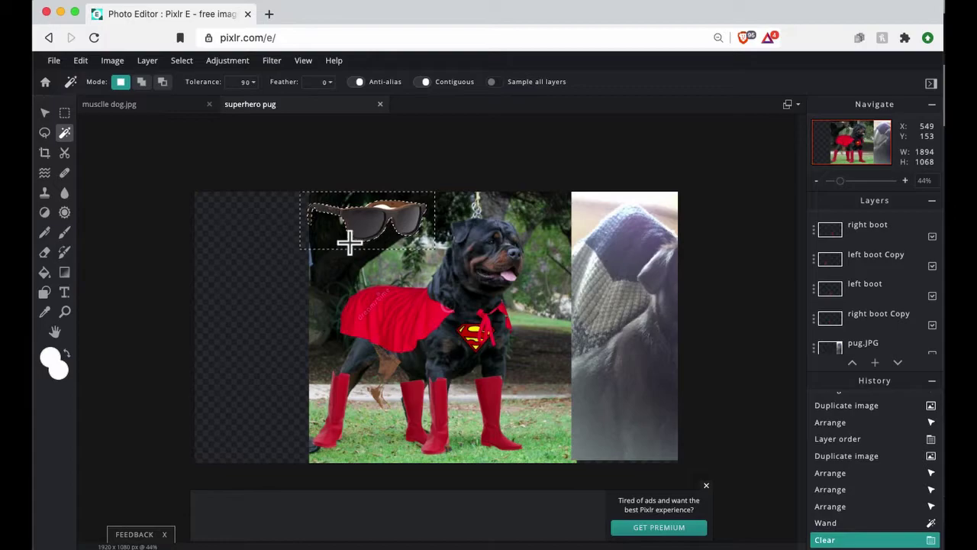
left_click(397, 217)
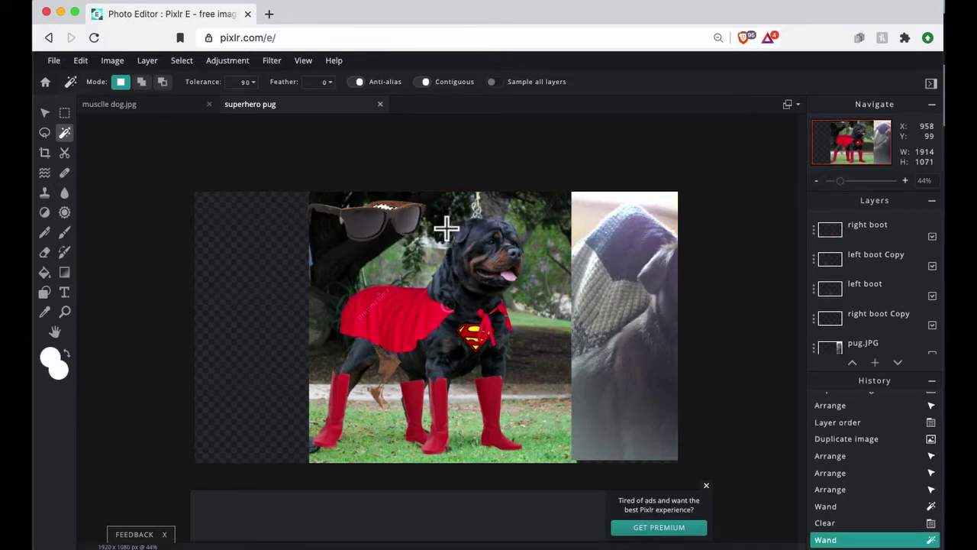
key("Delete")
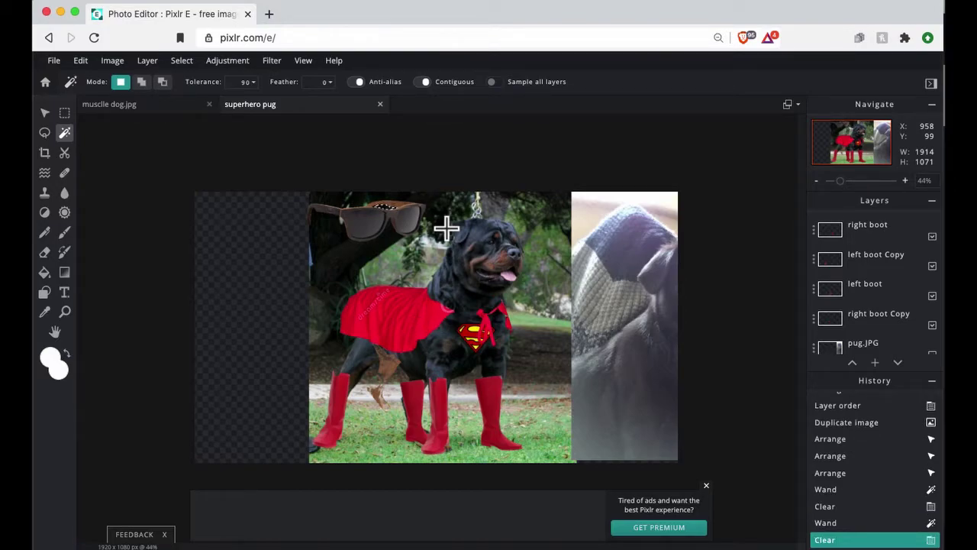
key("super+d")
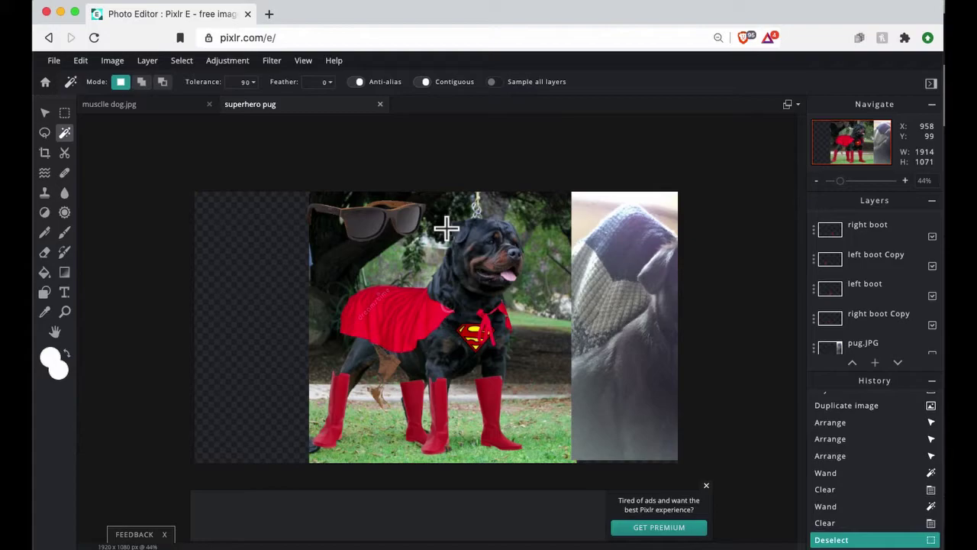
Try the cut-out sunglasses over the dog's face
scroll(447, 227, "up", 5)
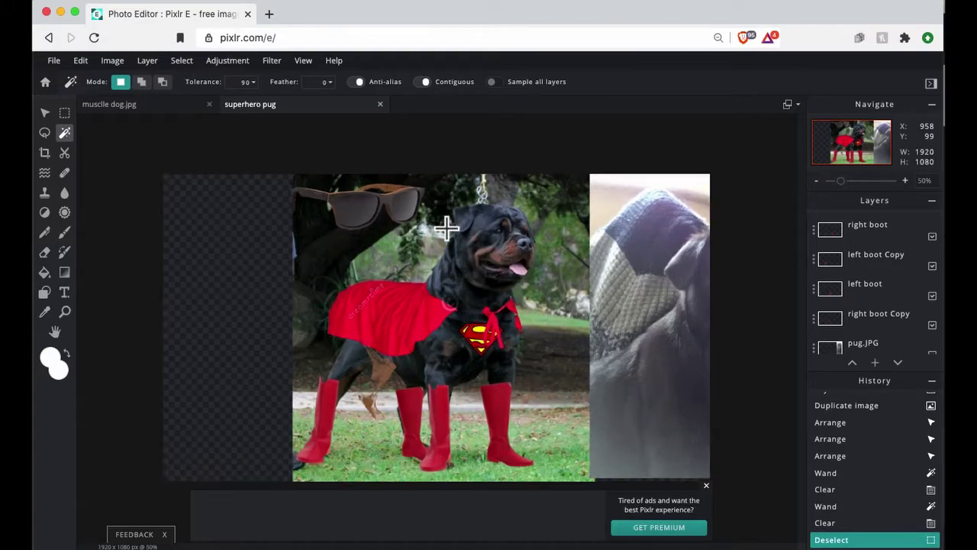
scroll(446, 228, "up", 1)
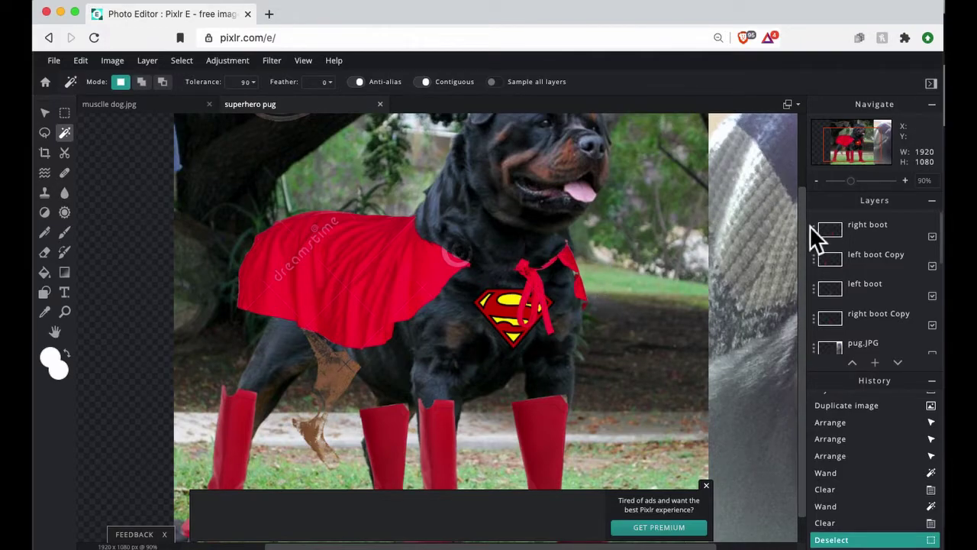
left_click_drag(806, 226, 819, 138)
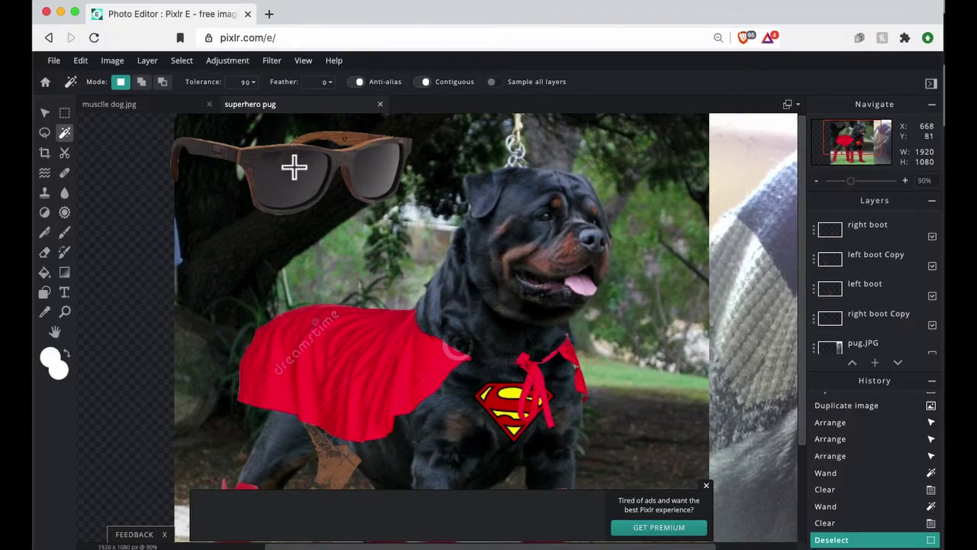
left_click(44, 112)
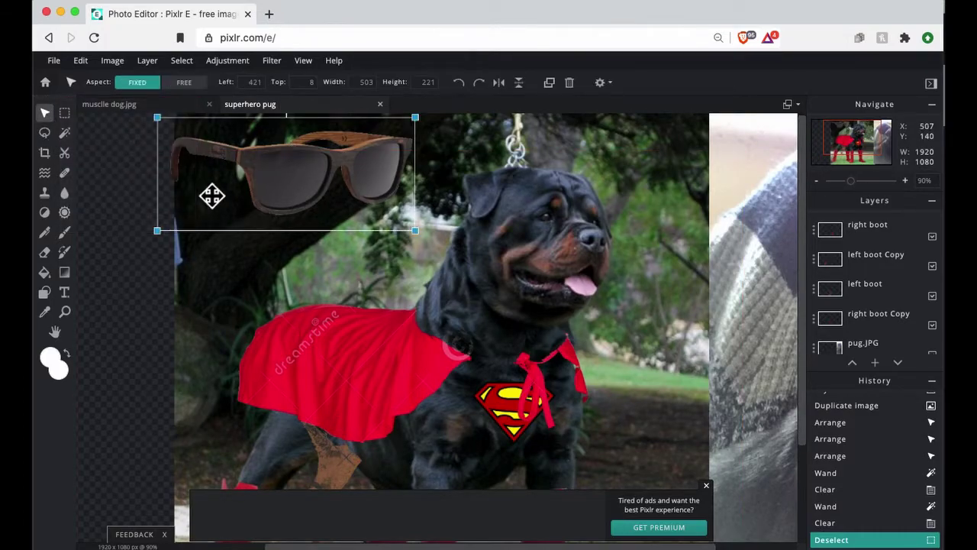
left_click_drag(262, 181, 505, 225)
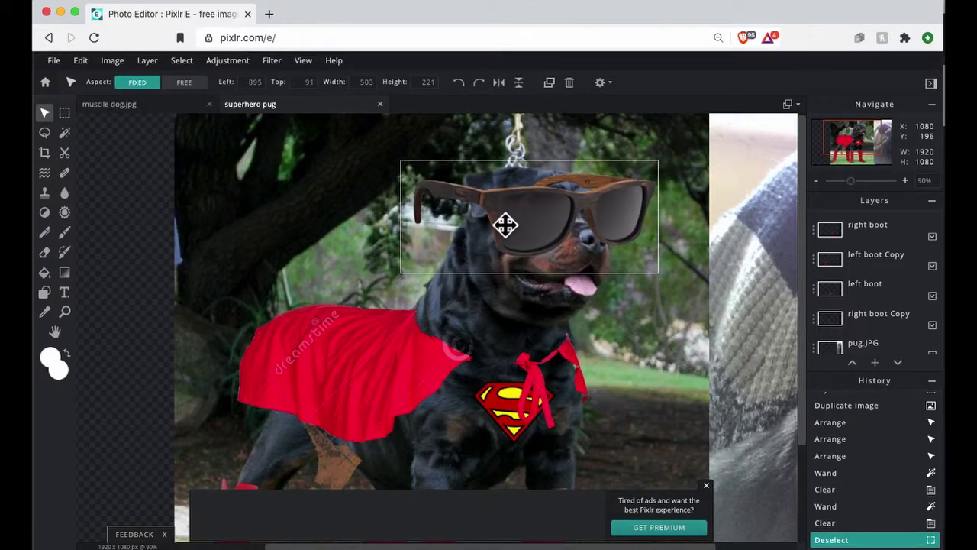
left_click(506, 224)
Move the sunglasses aside over the empty canvas area and shift the pug photo over the muscular dog
left_click_drag(488, 225, 197, 215)
left_click_drag(763, 290, 438, 251)
left_click_drag(645, 320, 454, 332)
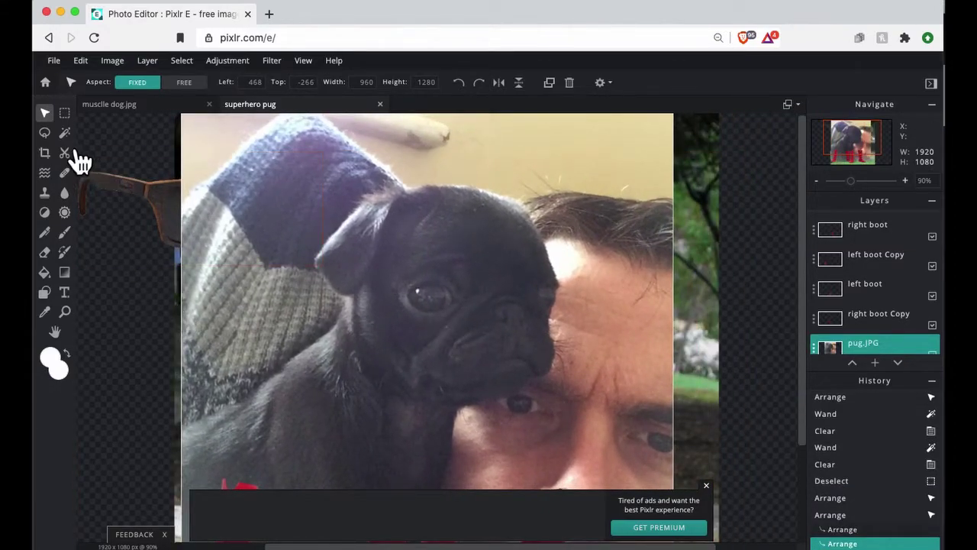
Outline the black pug's head and neck in the pug photo with a polygon lasso selection
key("l")
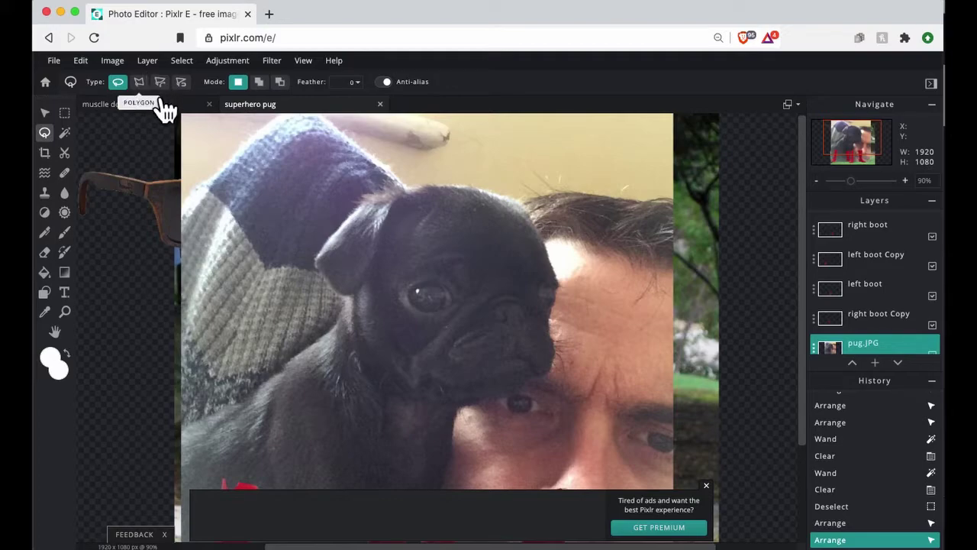
left_click(139, 82)
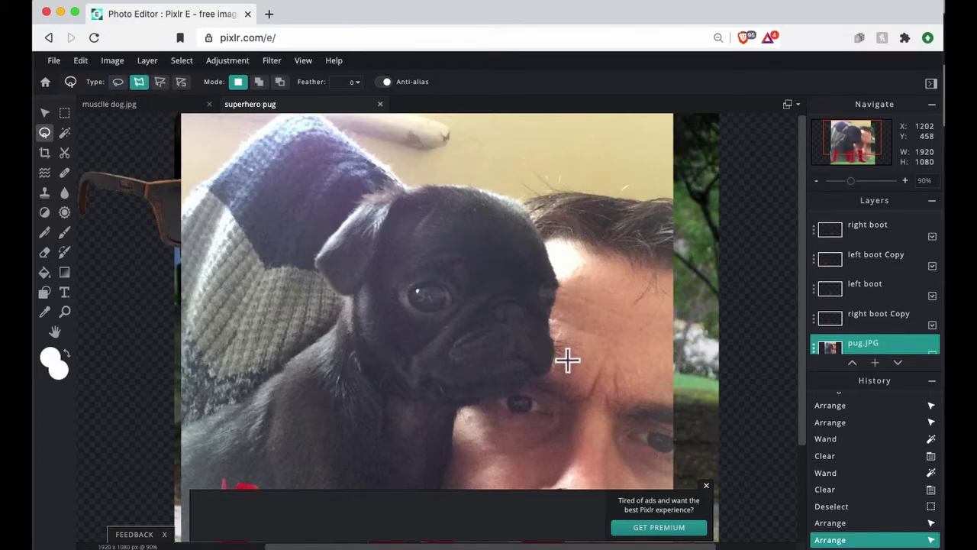
key("super+equal")
key("super+equal")
key("super+equal")
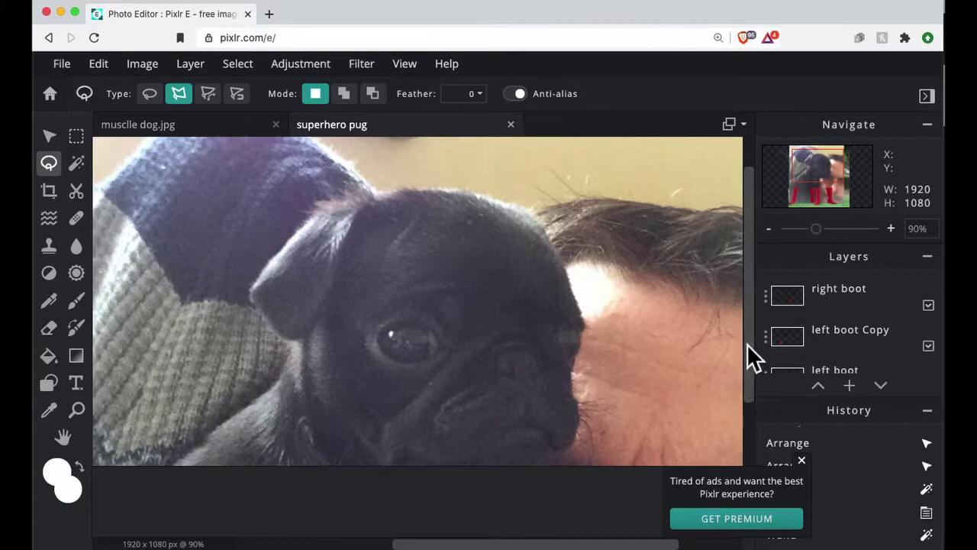
left_click_drag(753, 346, 754, 371)
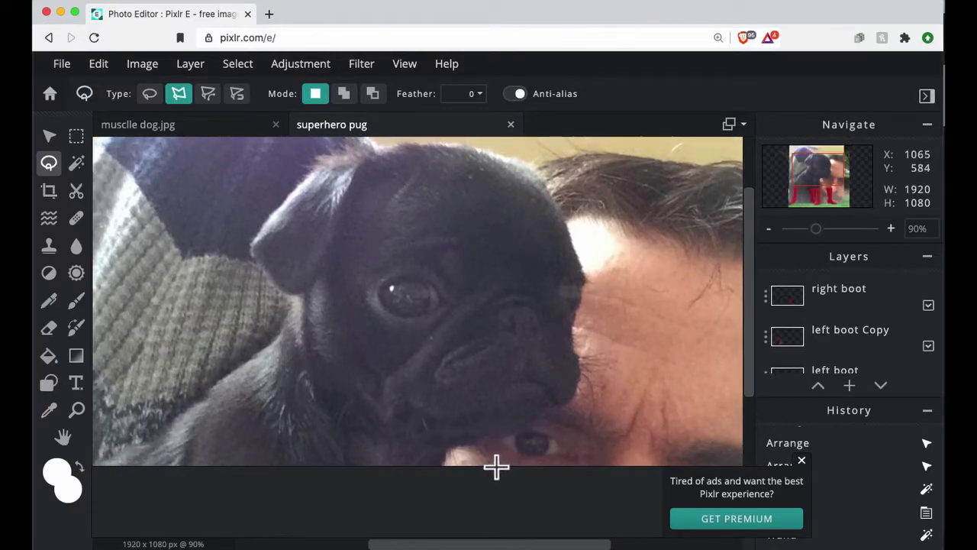
left_click(802, 461)
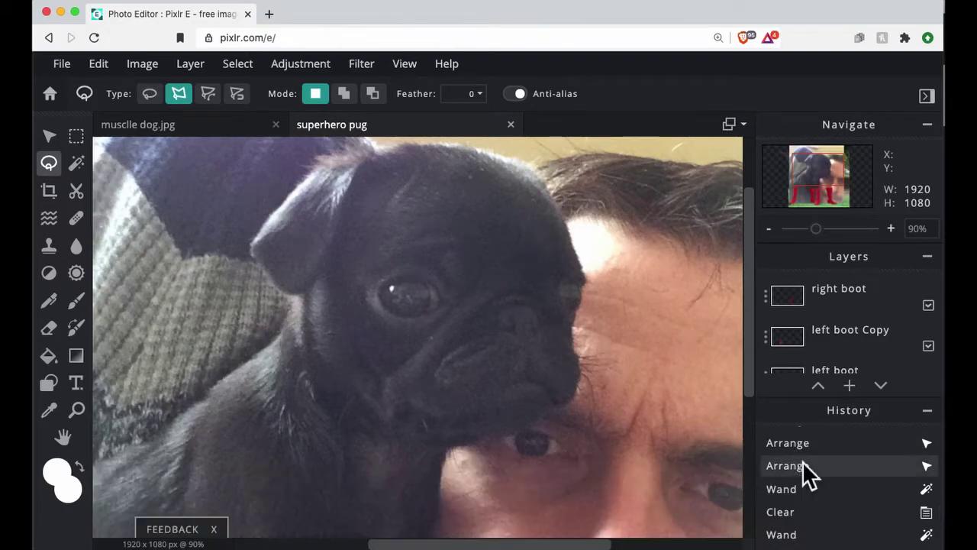
left_click(437, 495)
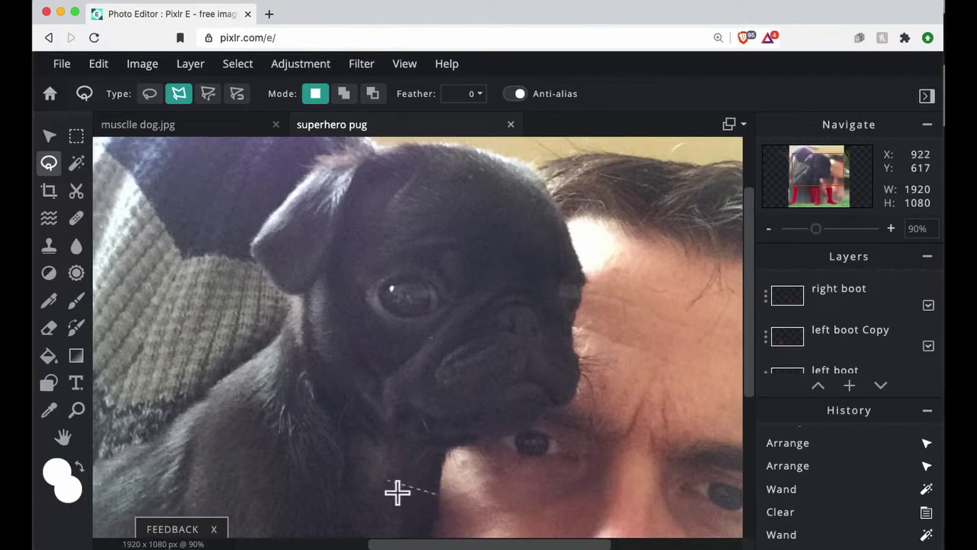
mouse_move(340, 467)
left_mouse_down()
mouse_move(270, 362)
mouse_move(287, 362)
mouse_move(284, 343)
mouse_move(325, 308)
mouse_move(290, 303)
mouse_move(263, 264)
mouse_move(268, 244)
mouse_move(262, 253)
mouse_move(343, 164)
mouse_move(453, 154)
mouse_move(491, 161)
mouse_move(559, 201)
mouse_move(598, 291)
mouse_move(579, 340)
mouse_move(593, 371)
mouse_move(588, 395)
mouse_move(556, 428)
left_mouse_up()
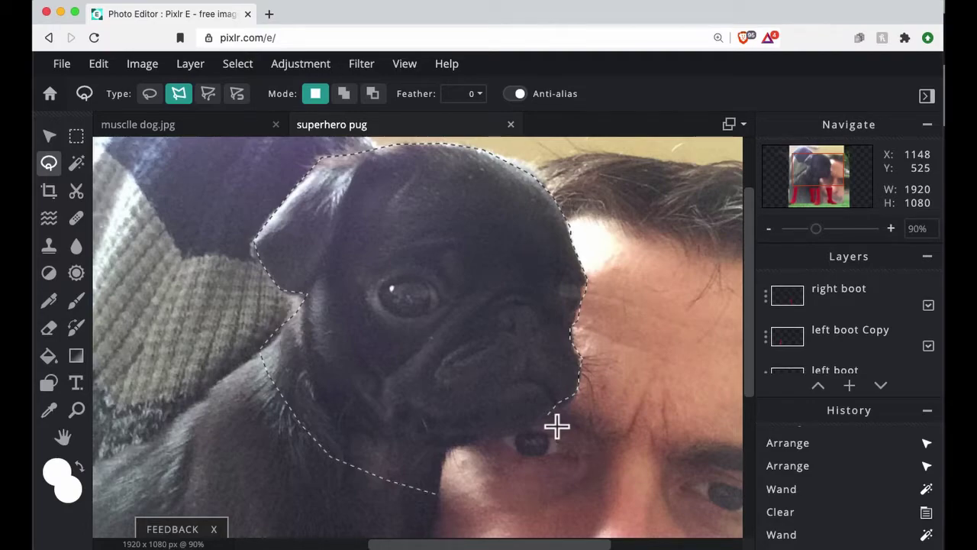
mouse_move(556, 426)
left_mouse_down()
mouse_move(511, 443)
mouse_move(501, 430)
mouse_move(535, 437)
left_mouse_up()
mouse_move(494, 446)
left_mouse_down()
mouse_move(457, 459)
mouse_move(453, 507)
left_mouse_up()
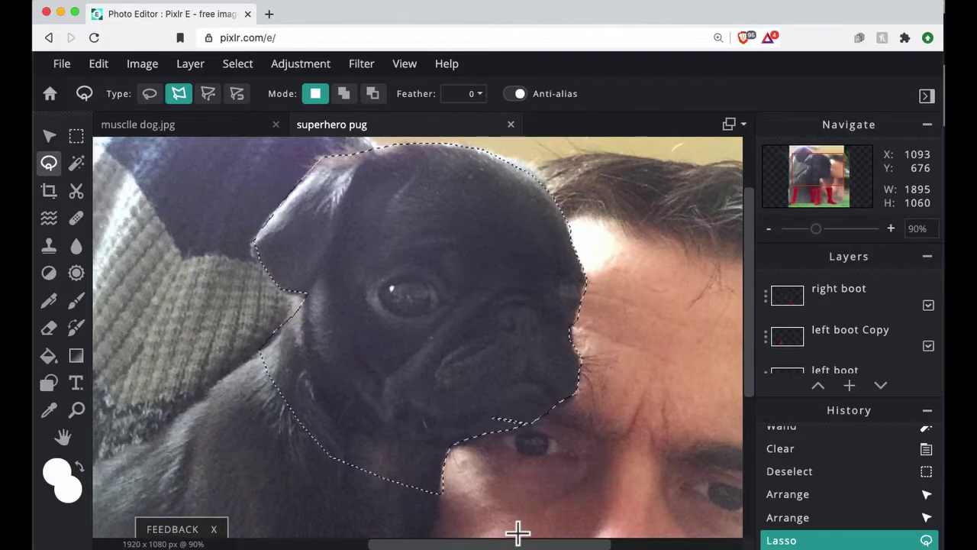
Try clearing the pixels inside the pug head selection and undo the clear
key("Delete")
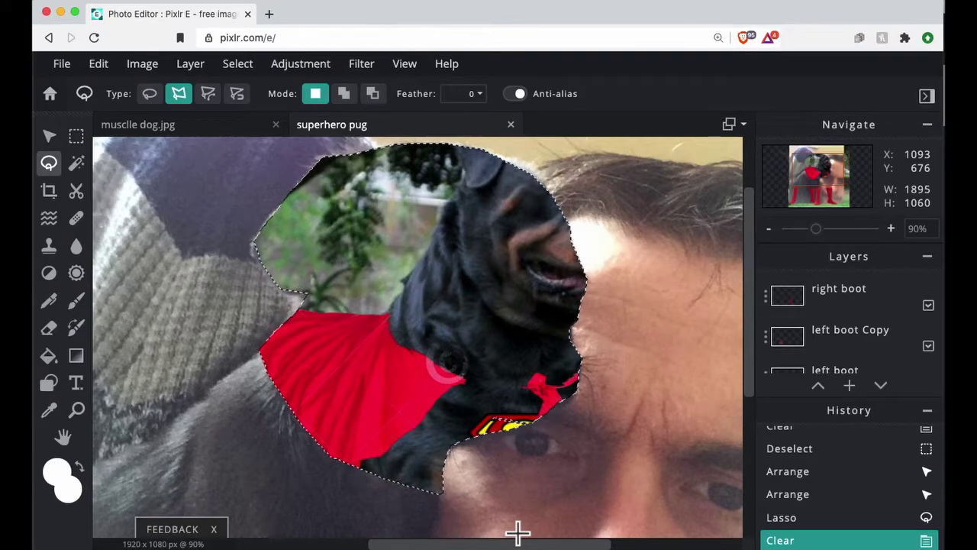
key("super+z")
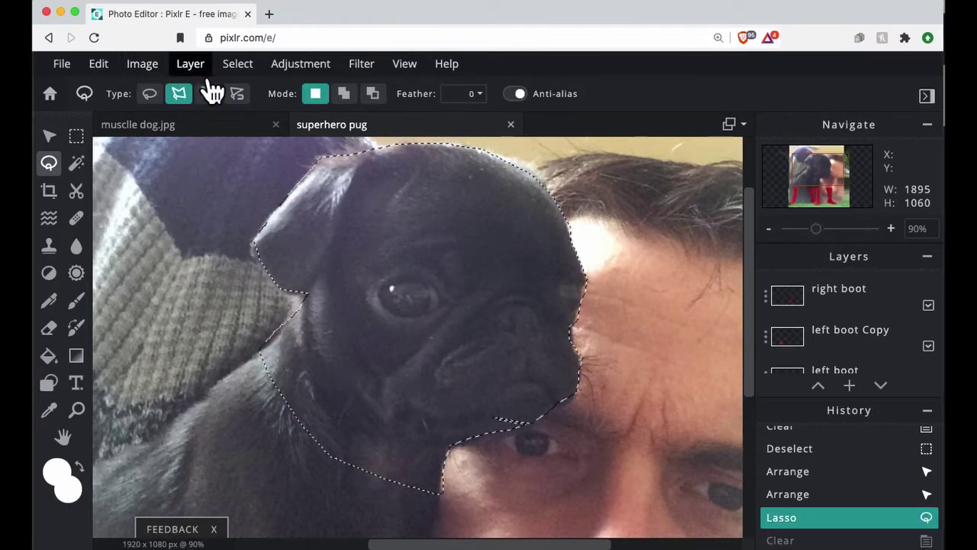
Invert the pug head selection, clear the rest of the pug photo around the head, and deselect
left_click(249, 67)
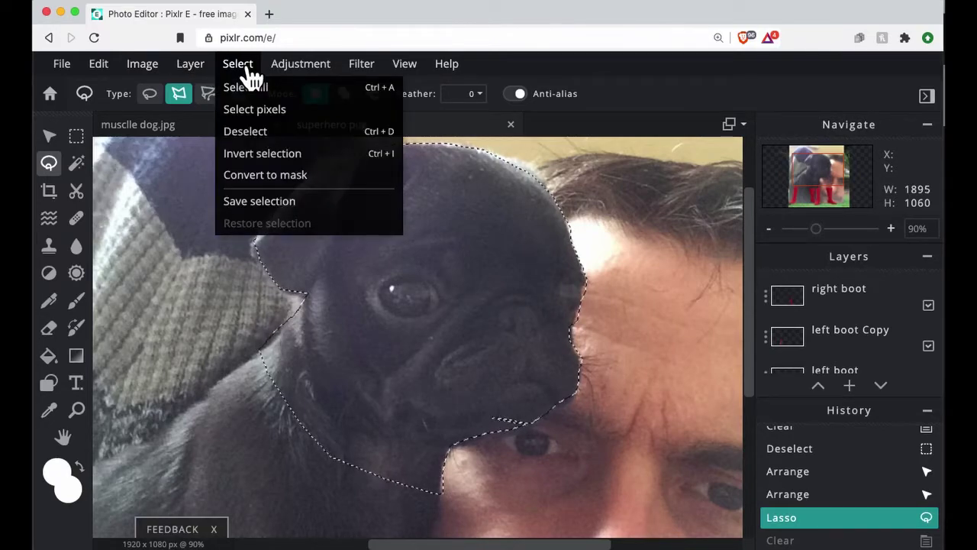
left_click(276, 161)
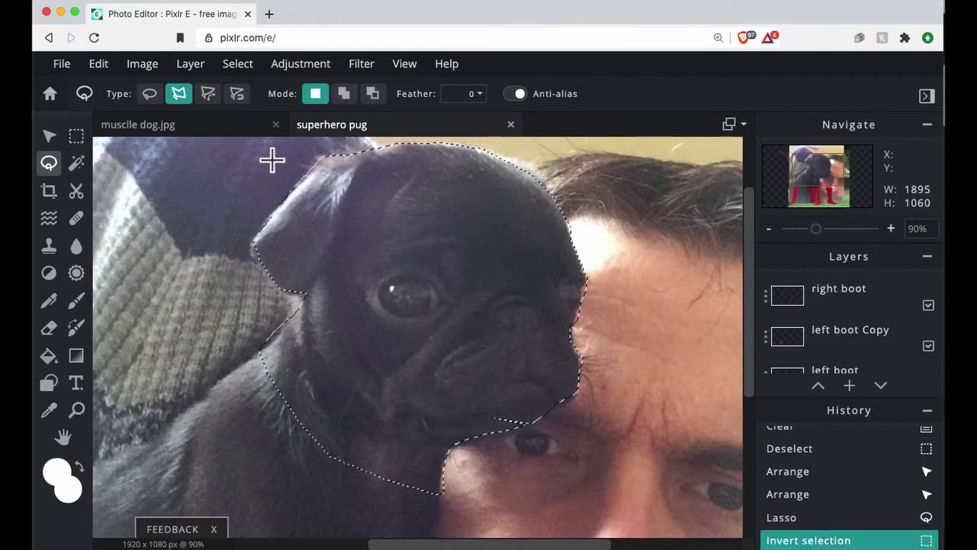
key("BackSpace")
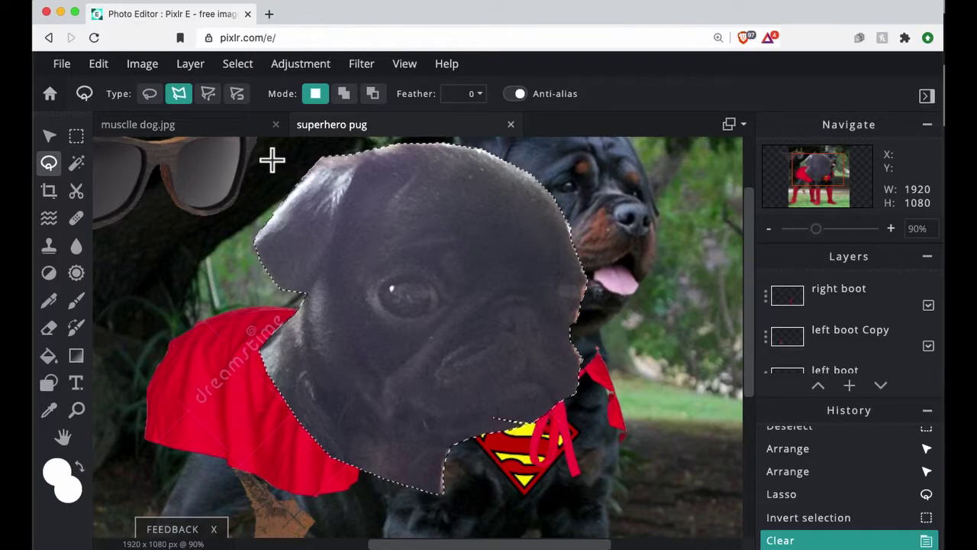
key("super+d")
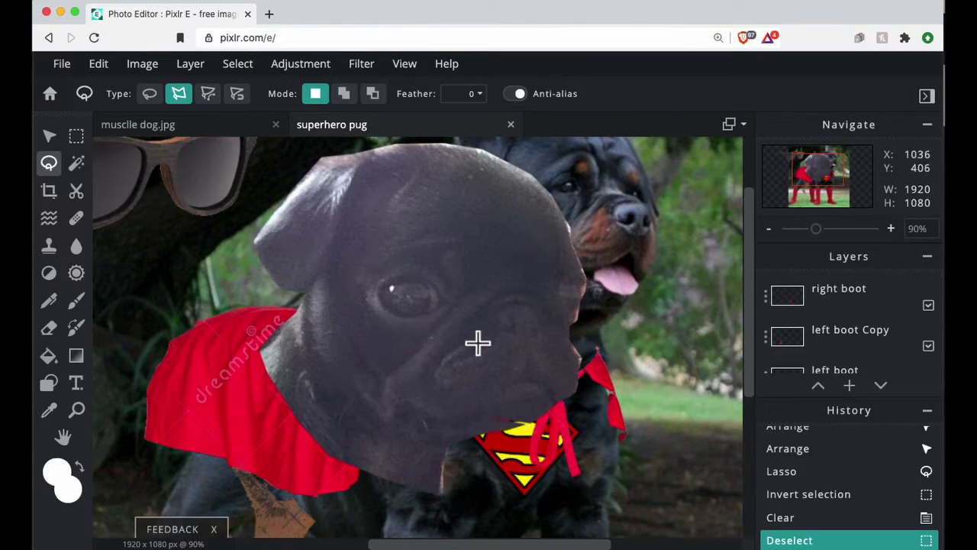
Apply a brightness of -27 and a contrast of 40 to the cut-out pug head
scroll(478, 343, "down", 3)
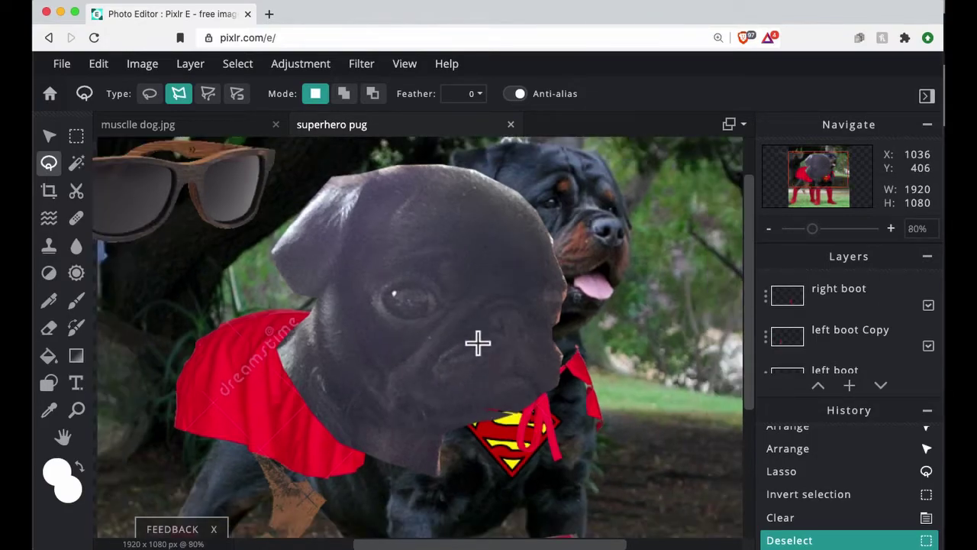
scroll(478, 342, "down", 2)
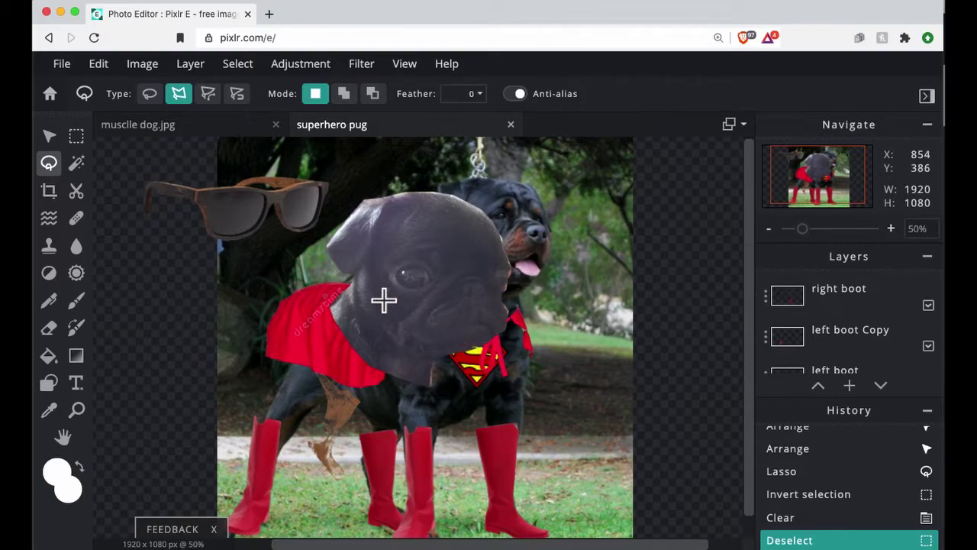
key("v")
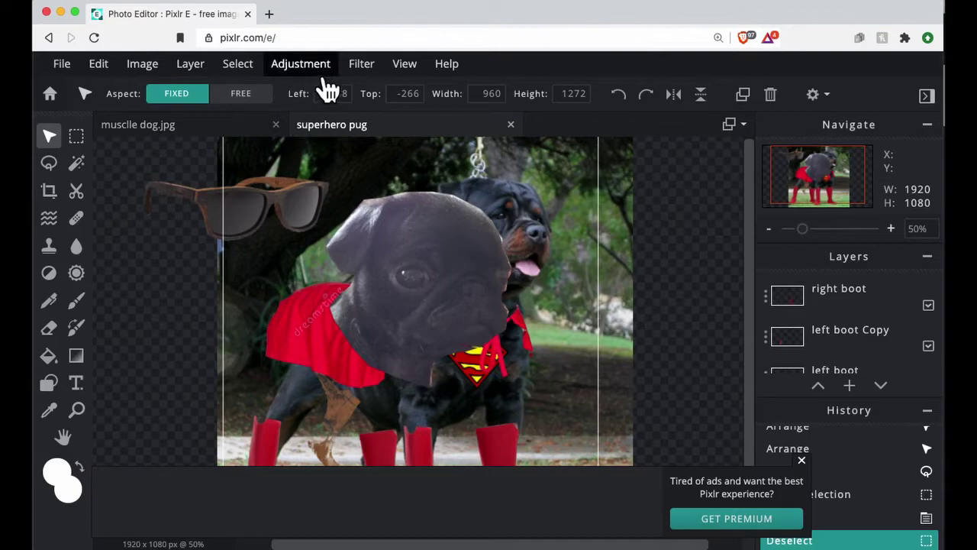
left_click(364, 67)
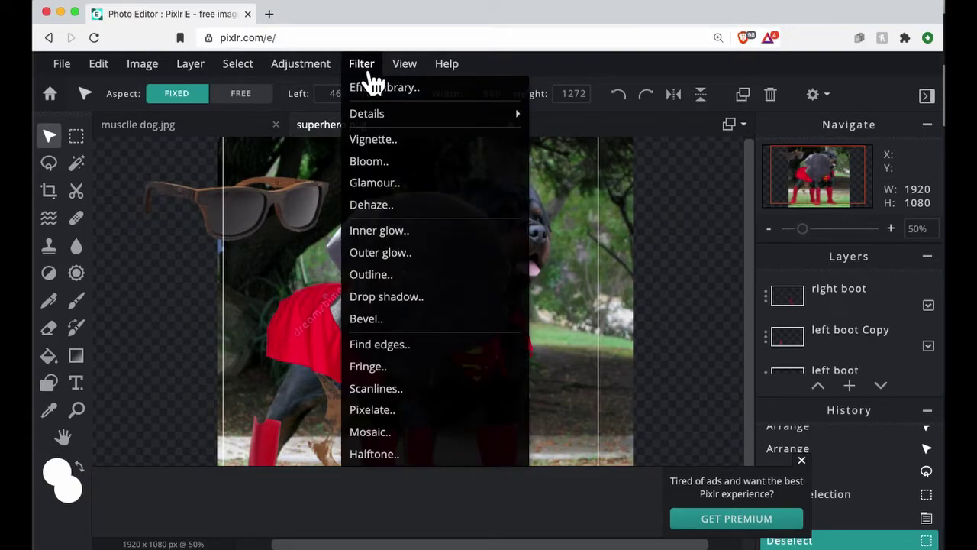
mouse_move(335, 68)
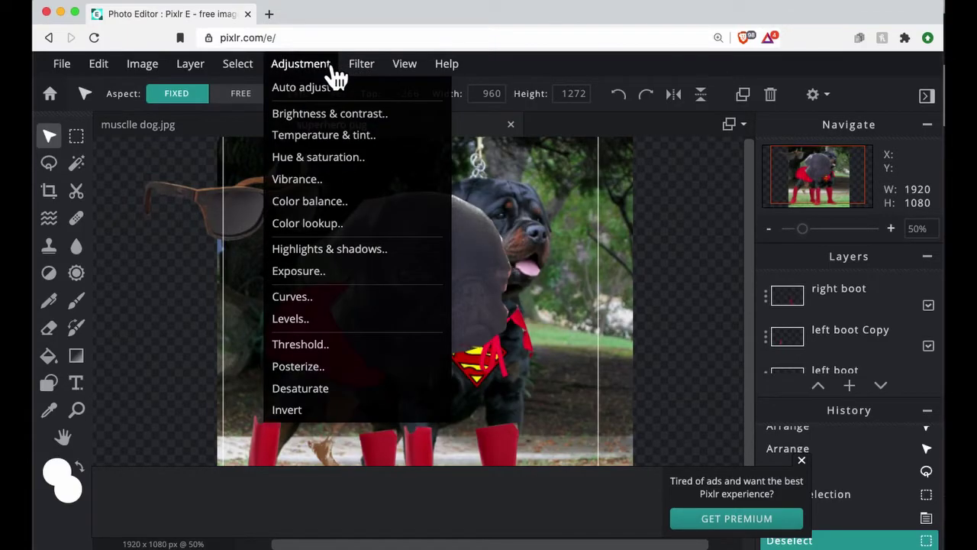
left_click(336, 114)
left_click_drag(488, 258, 701, 165)
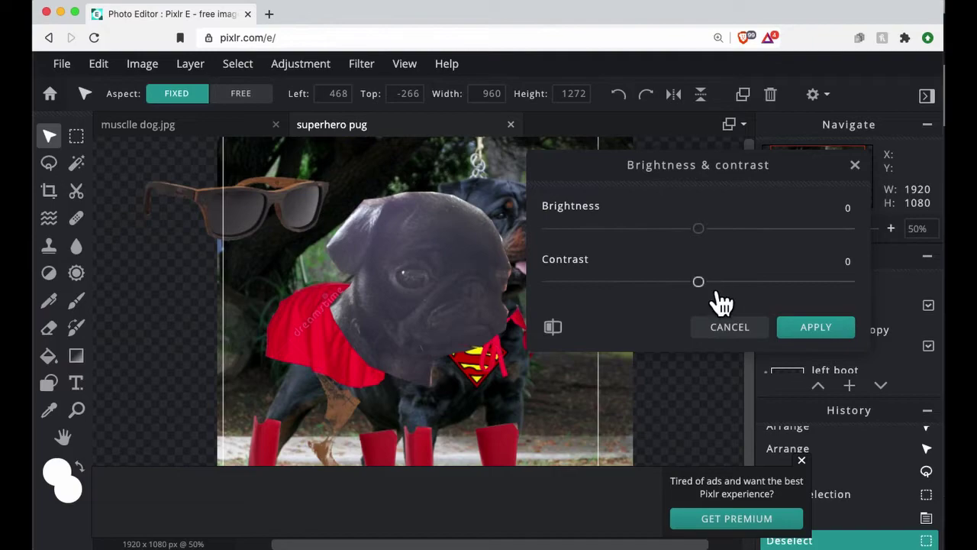
left_click_drag(718, 295, 737, 296)
left_click_drag(748, 304, 777, 306)
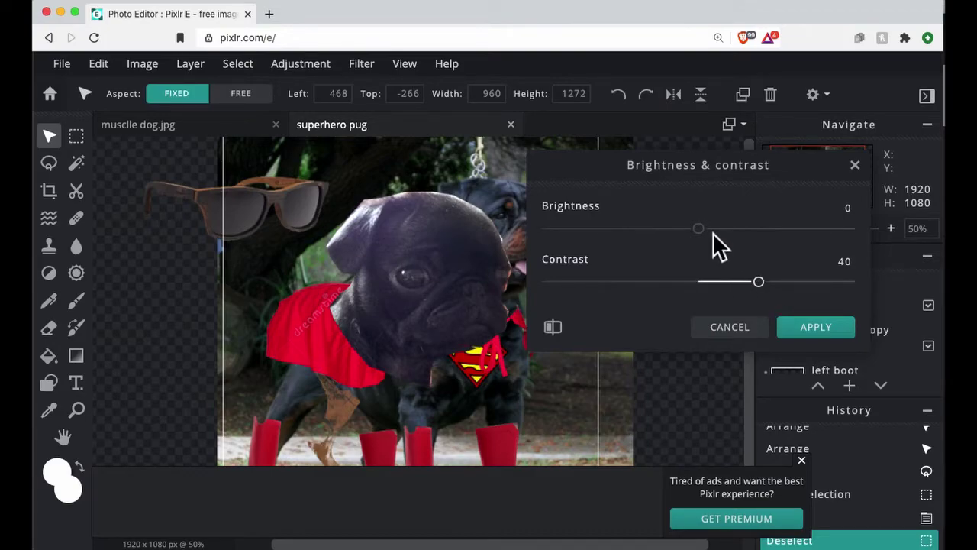
left_click_drag(716, 241, 668, 246)
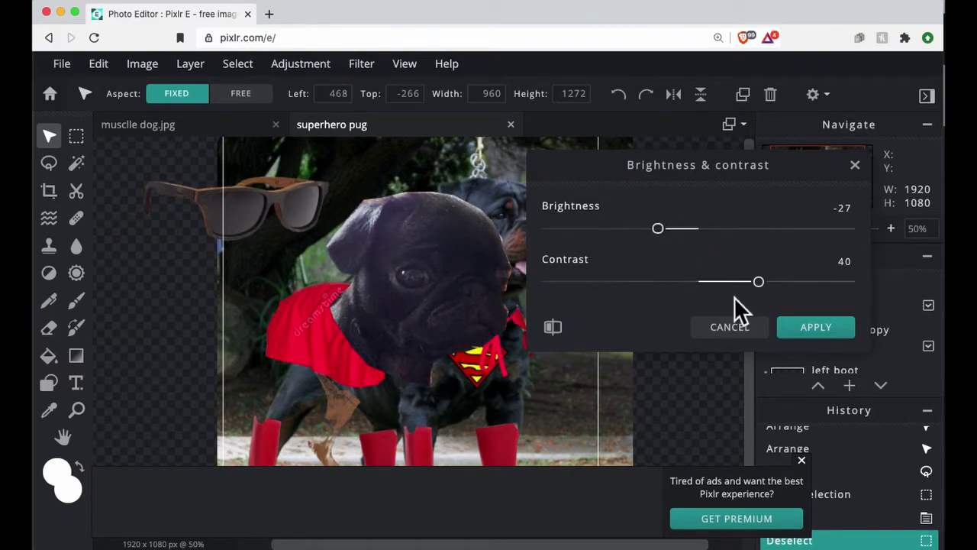
left_click(816, 326)
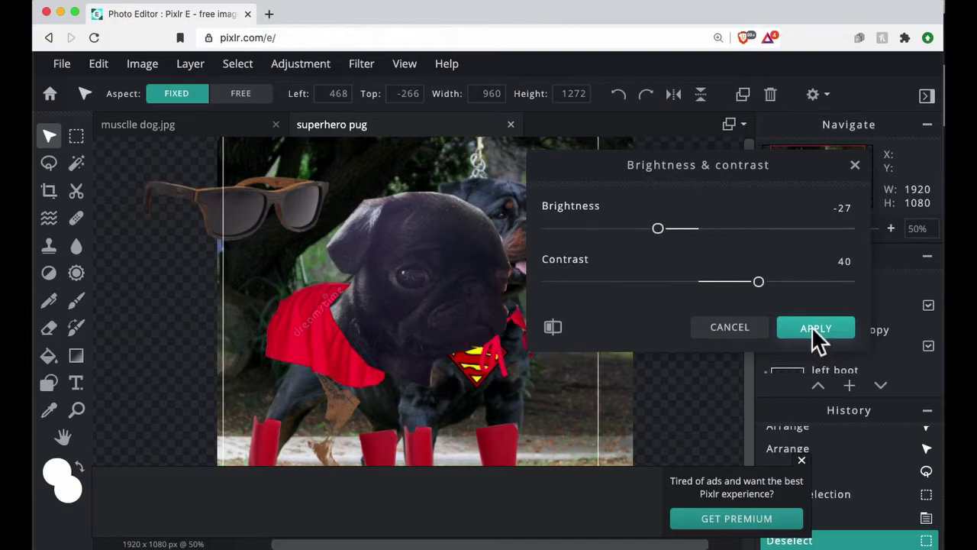
Move the pug head over the muscular dog's head and lower the pug.JPG layer to directly above musclle dog.jpg
left_click_drag(472, 308, 545, 283)
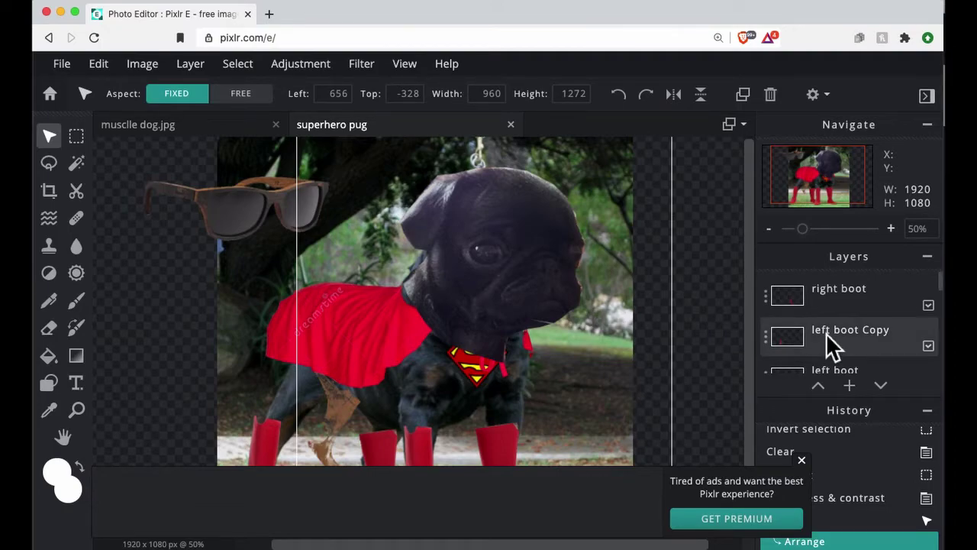
left_click(802, 459)
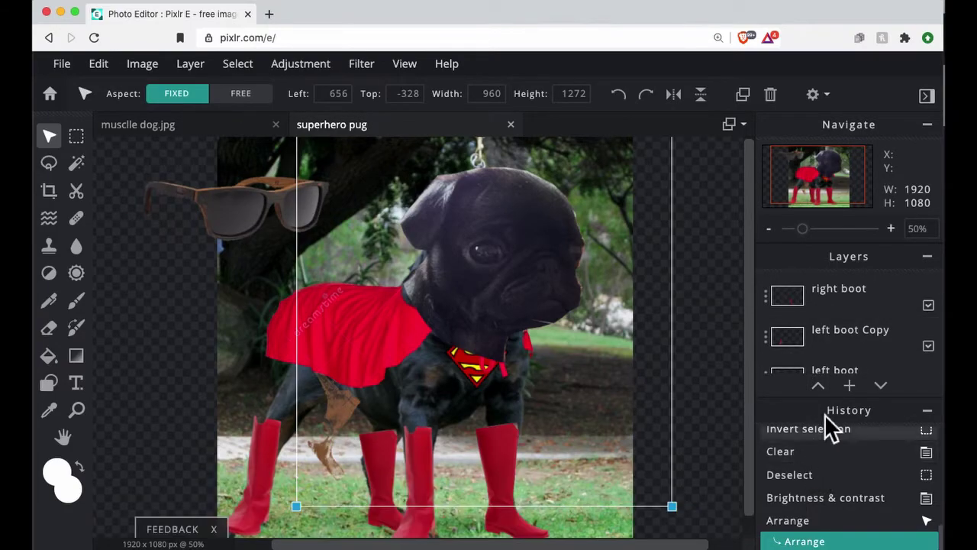
scroll(868, 329, "down", 5)
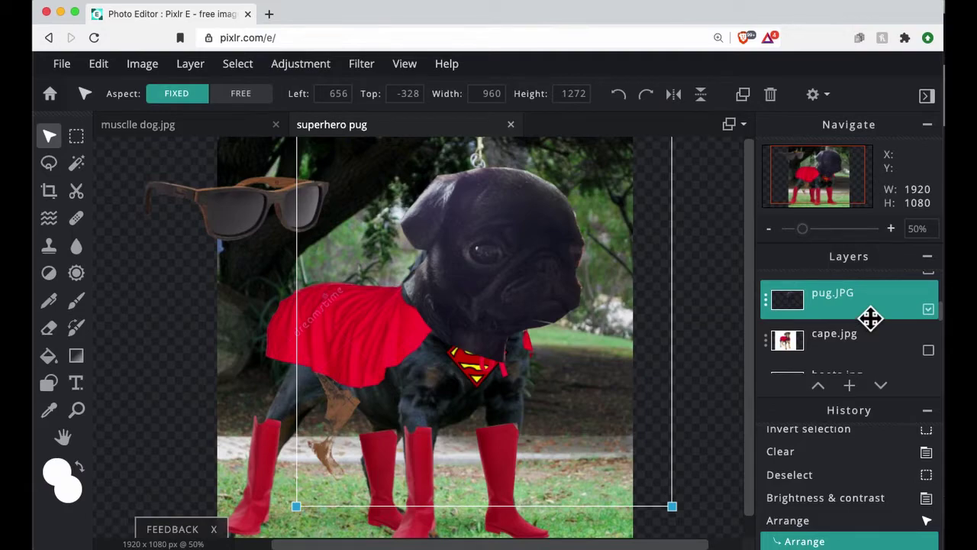
left_click_drag(866, 316, 871, 345)
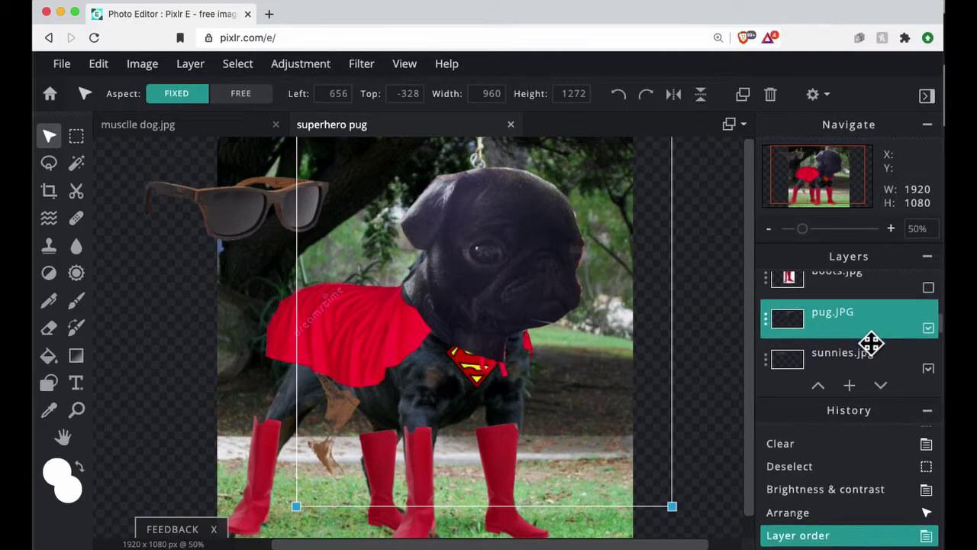
scroll(871, 344, "down", 2)
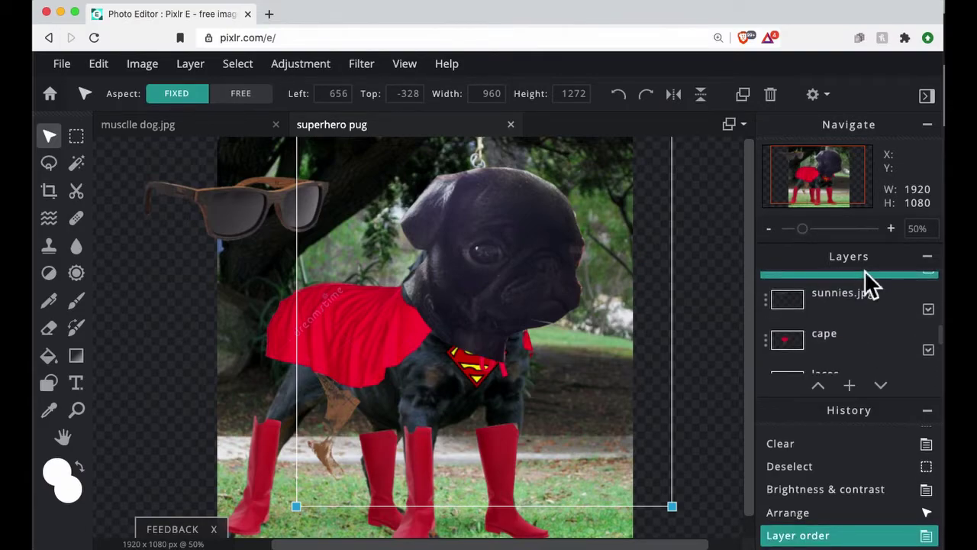
left_click_drag(874, 285, 894, 324)
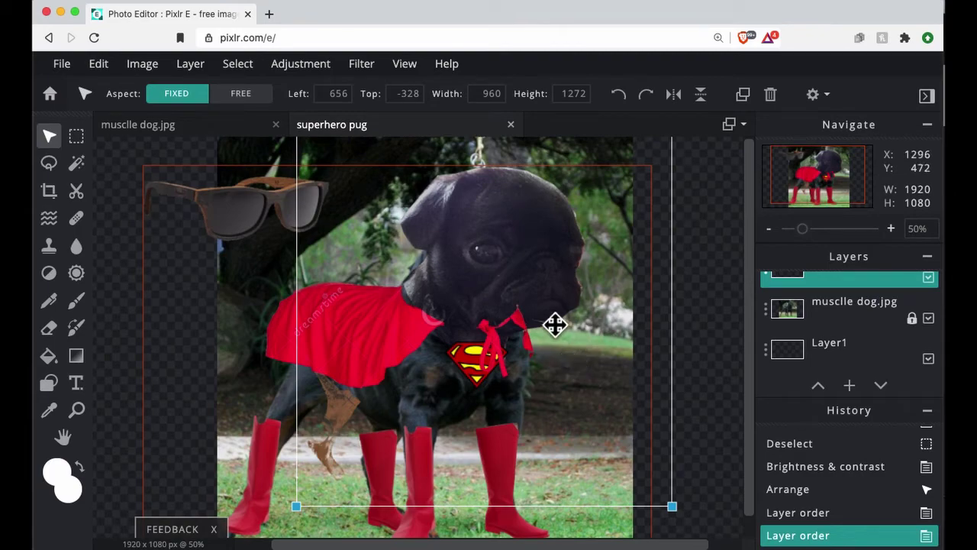
left_click(547, 296)
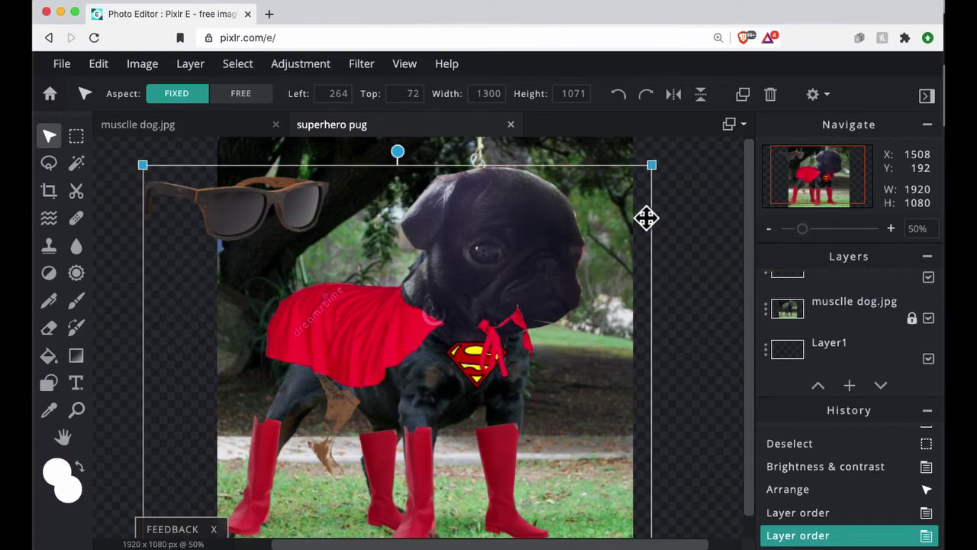
left_click_drag(672, 168, 603, 209)
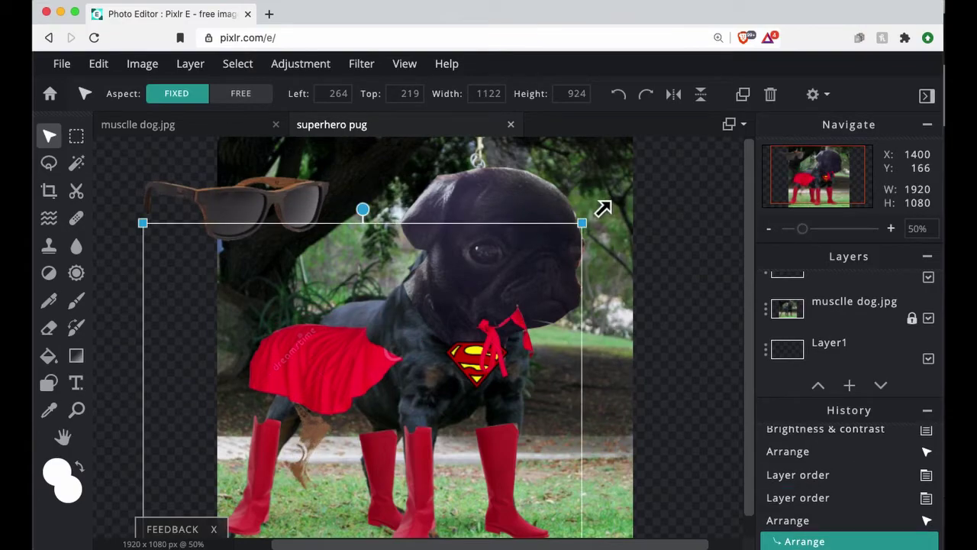
key("super+z")
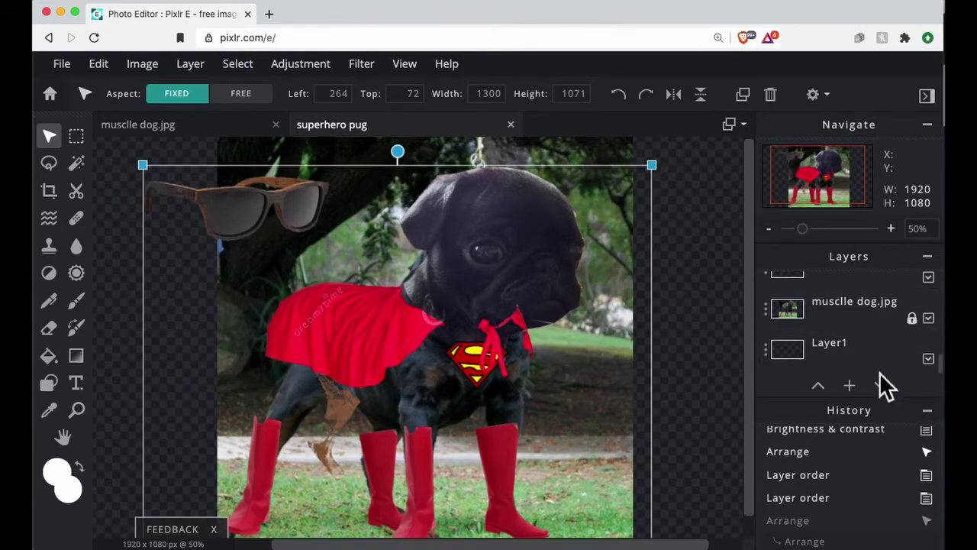
Select the pug.JPG layer and scale the pug head proportionally to 750 × 994
scroll(880, 336, "up", 4)
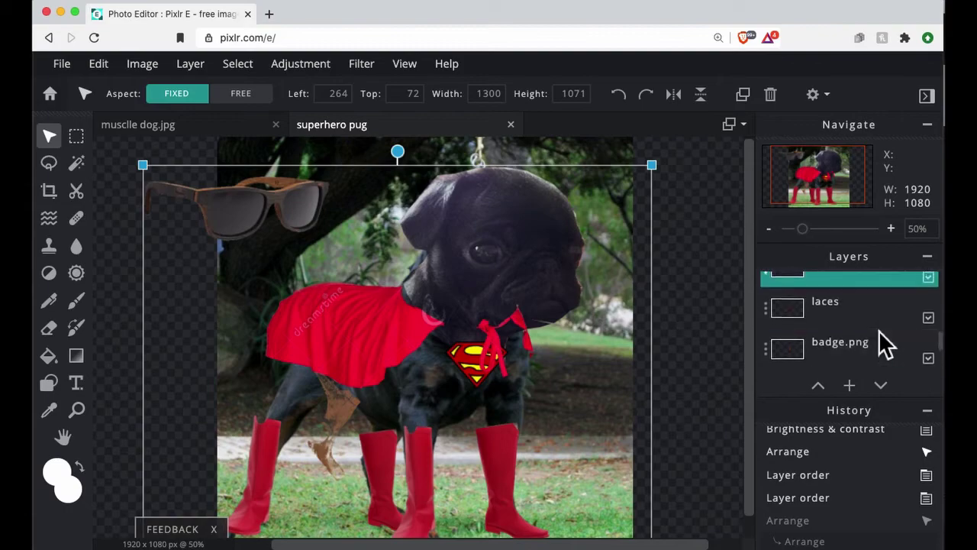
scroll(879, 330, "up", 4)
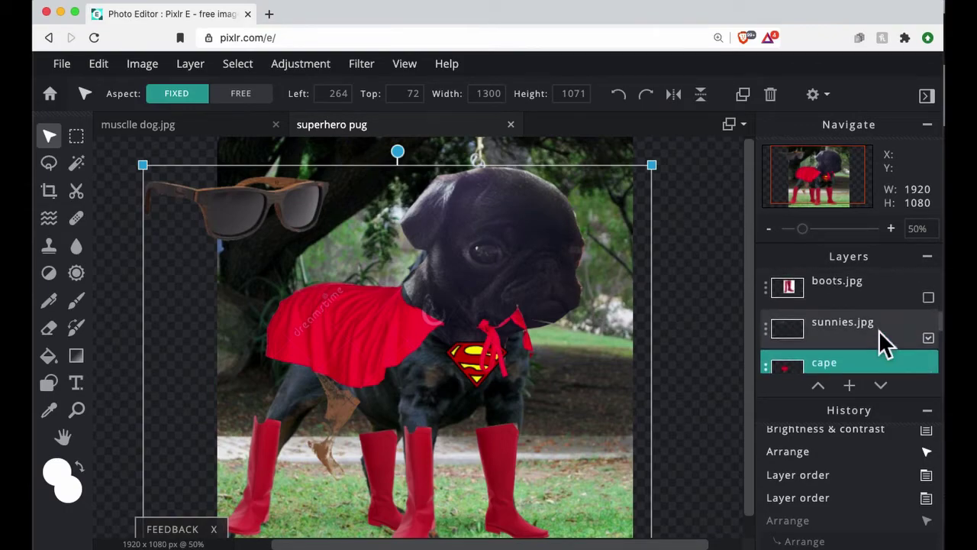
scroll(879, 330, "up", 2)
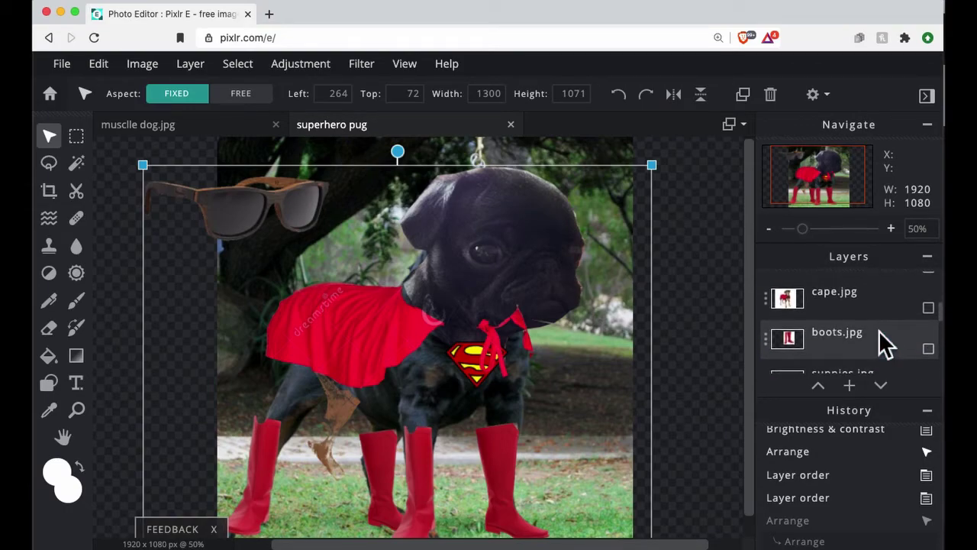
scroll(879, 330, "up", 3)
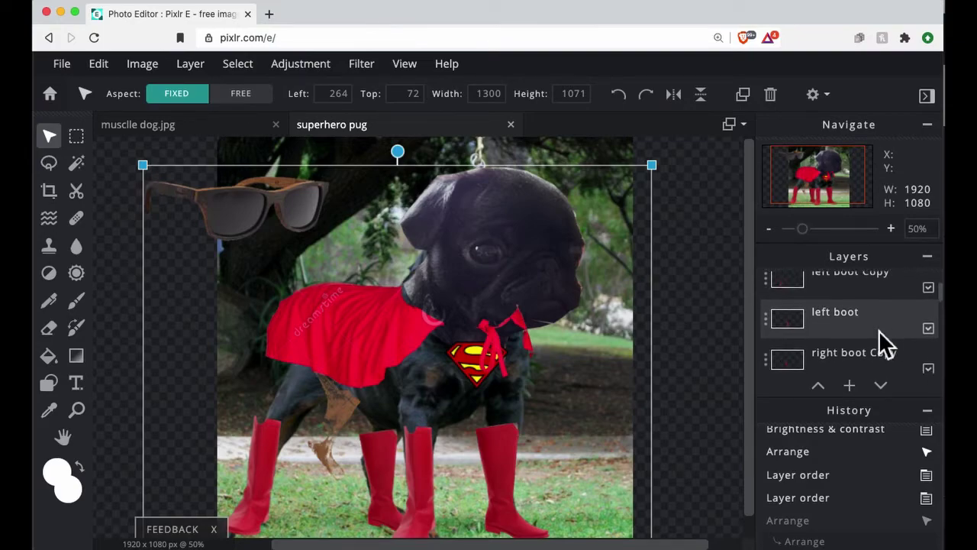
scroll(879, 330, "up", 2)
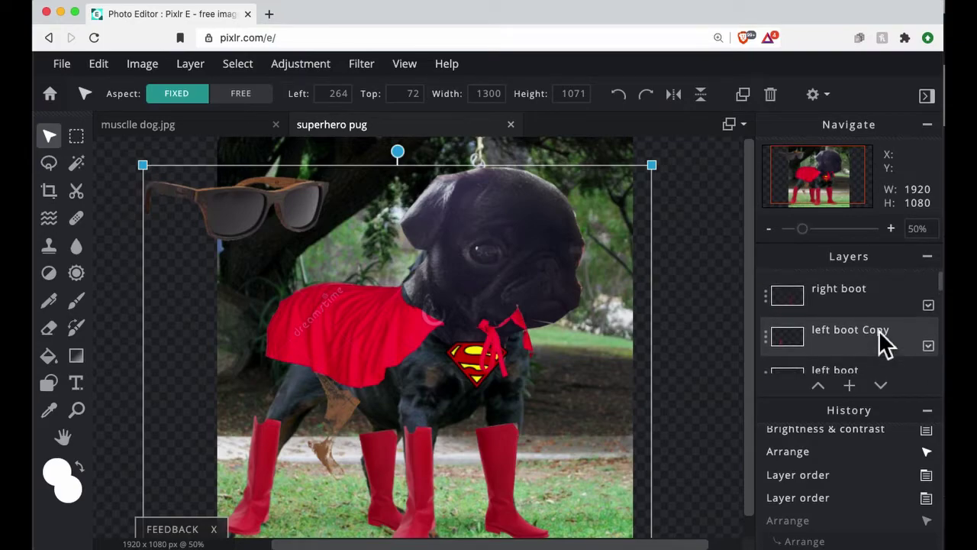
scroll(879, 330, "down", 5)
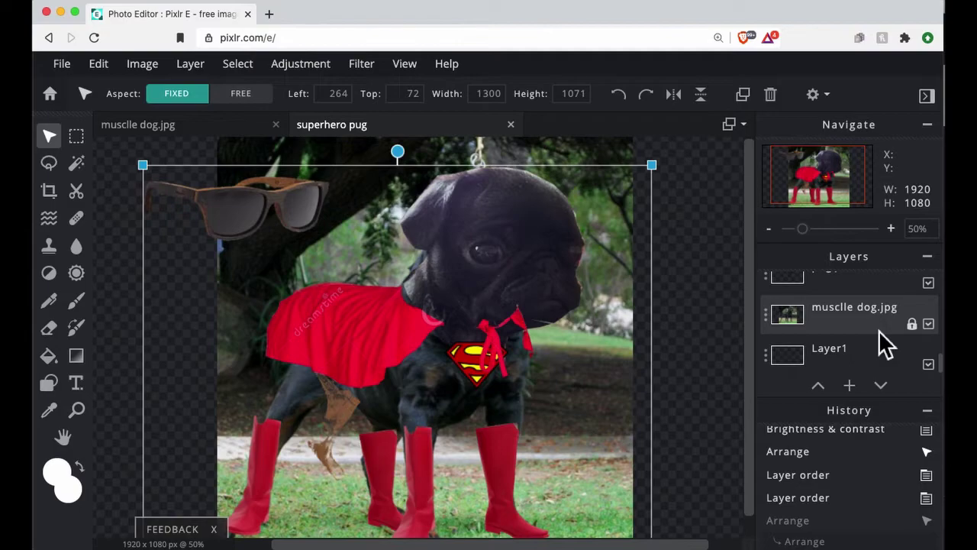
scroll(880, 331, "up", 2)
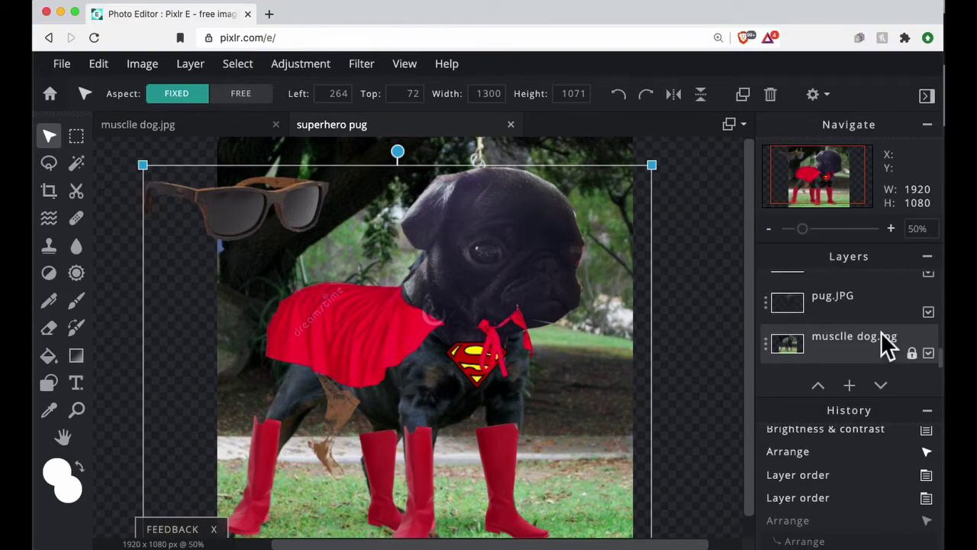
left_click(856, 306)
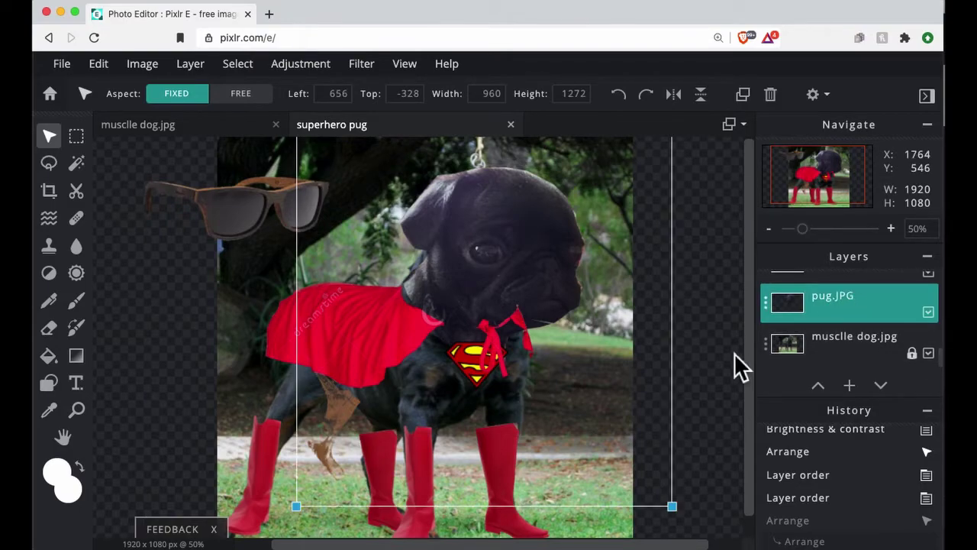
left_click_drag(687, 520, 606, 419)
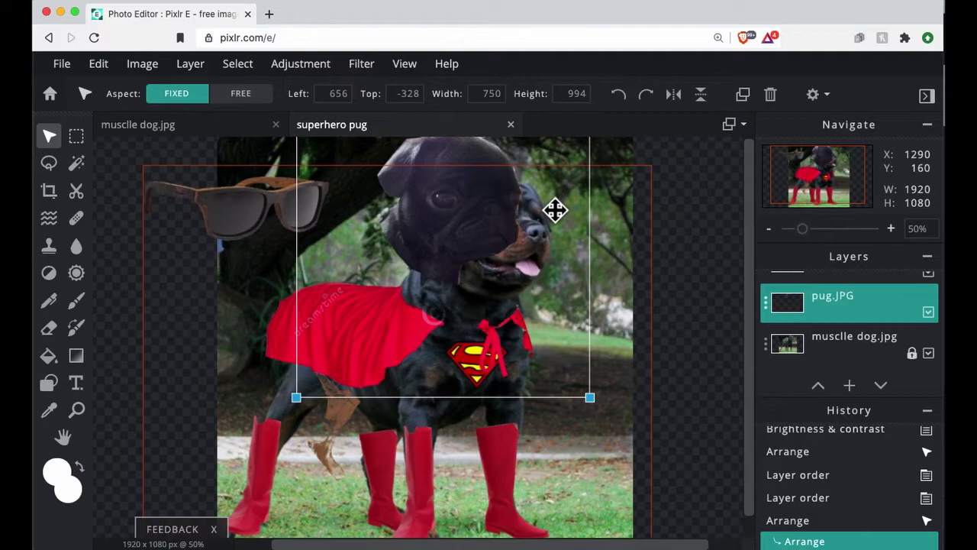
Nudge the pug head down and to the right until it covers the muscular dog's head and meets its neck
key("shift")
key("shift+Down")
key("shift+Down")
key("shift+Down")
key("shift+Down")
key("shift+Down")
key("shift+Down")
key("shift+Down")
key("shift+Down")
key("shift+Down")
key("shift+Down")
key("shift+Down")
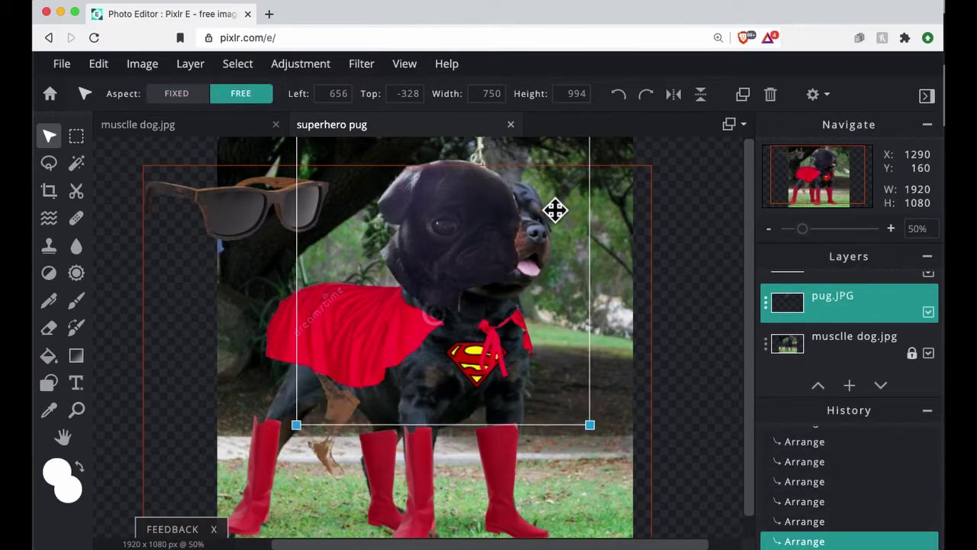
key("shift+Right")
key("shift+Right")
key("shift+Right")
key("shift+Right")
key("shift+Right")
key("shift+Right")
key("shift+Right")
key("shift+Right")
key("shift+Right")
key("shift+Right")
key("shift+Right")
key("shift+Right")
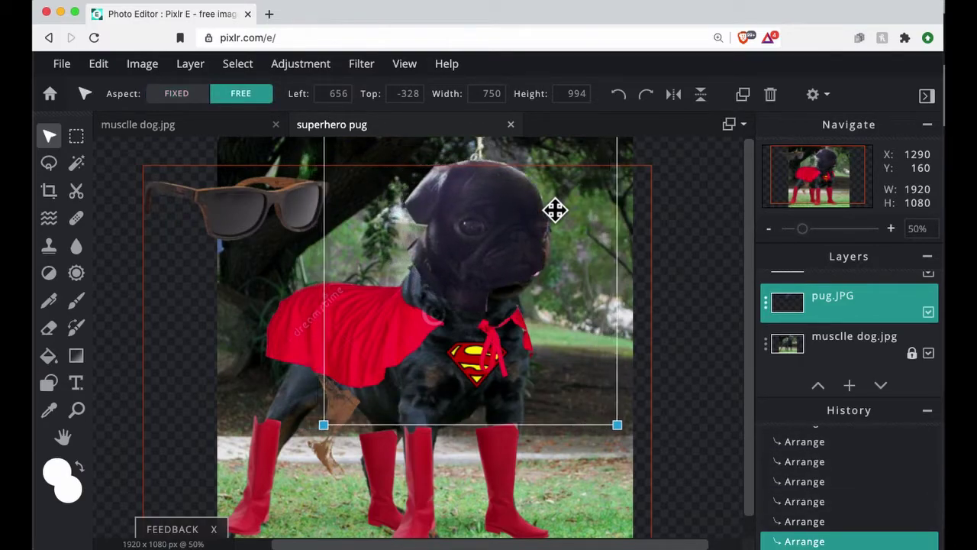
key("shift+Right")
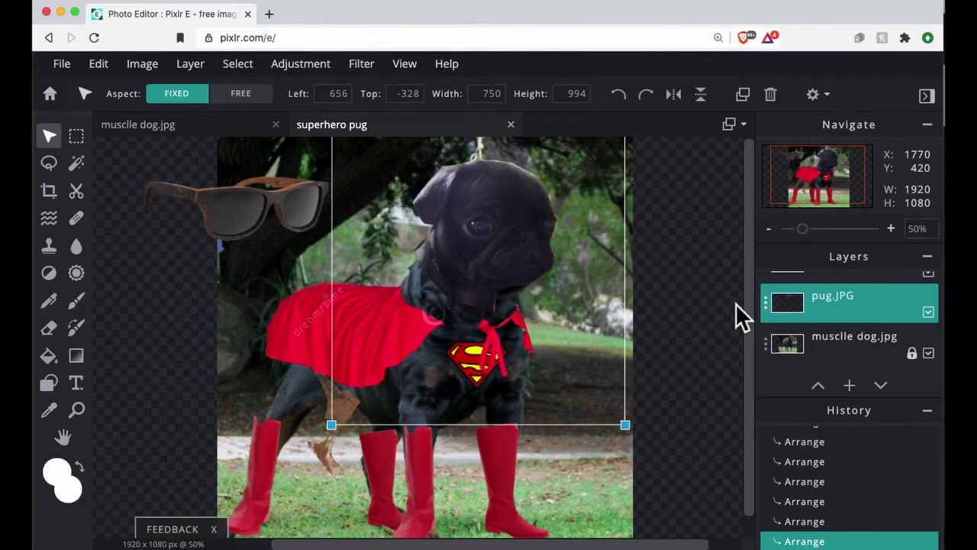
key("shift+Down")
key("shift+Down")
key("shift+Down")
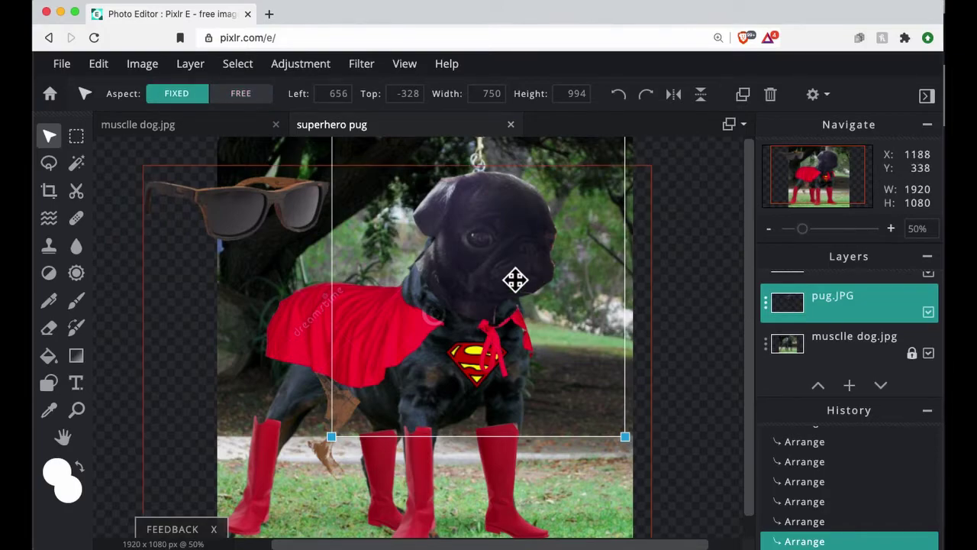
Move the sunglasses across the pug head's eyes, to about left 905 and top 137
left_click(262, 218)
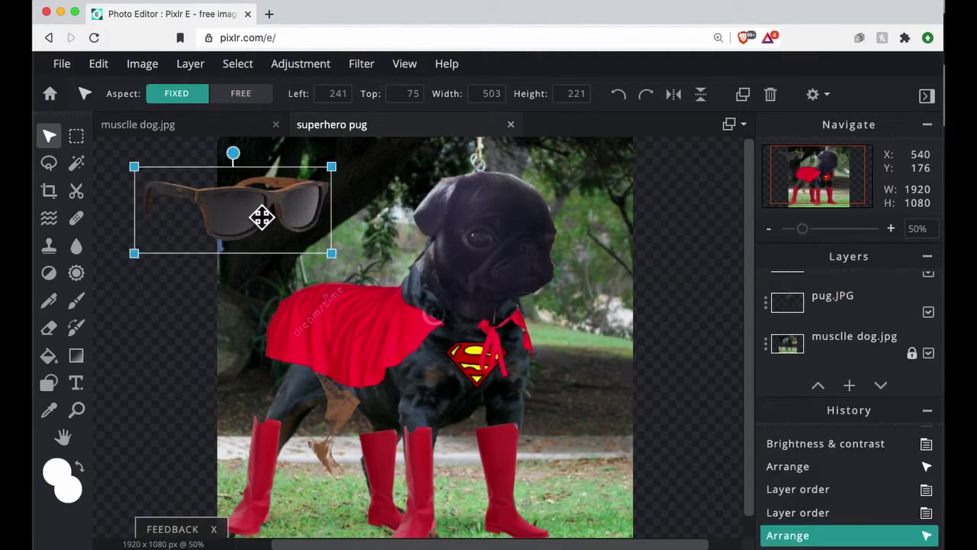
left_click_drag(262, 219, 558, 225)
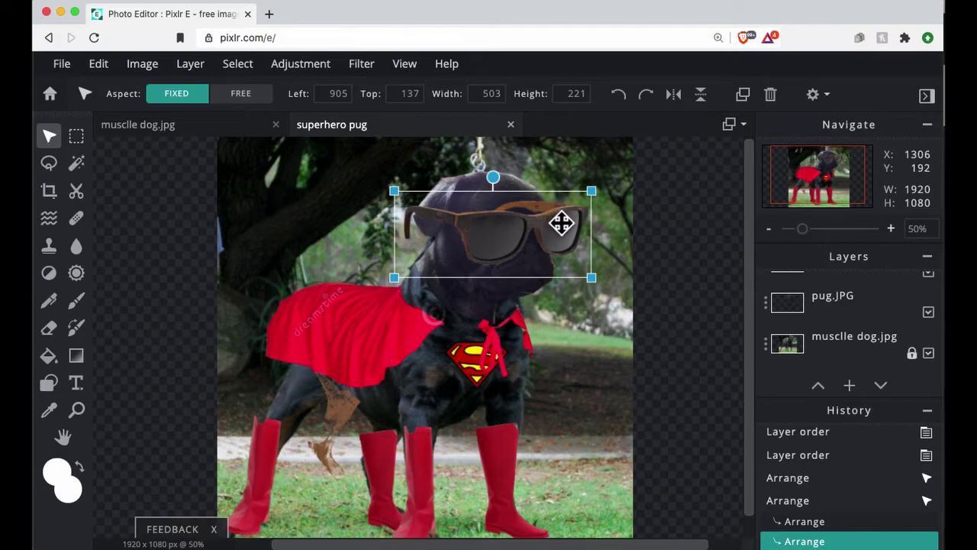
Hide and reshow the sunnies.jpg layer to verify it holds the sunglasses, and activate the polygonal lasso for it
scroll(824, 331, "up", 5)
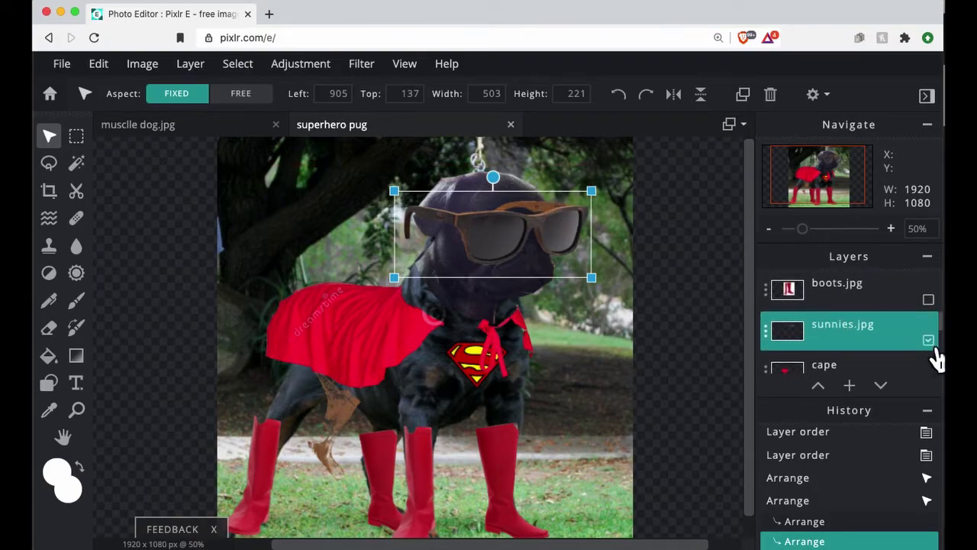
left_click(930, 342)
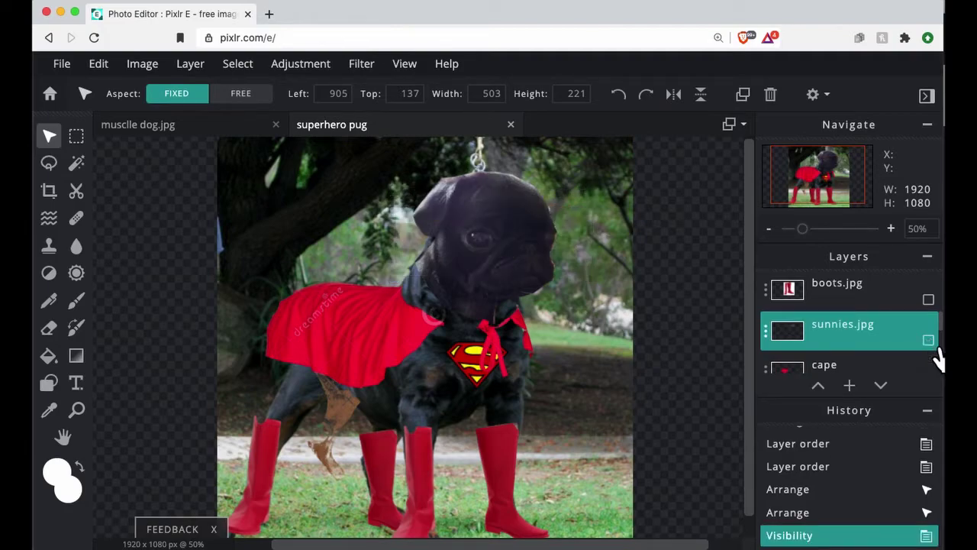
left_click(929, 341)
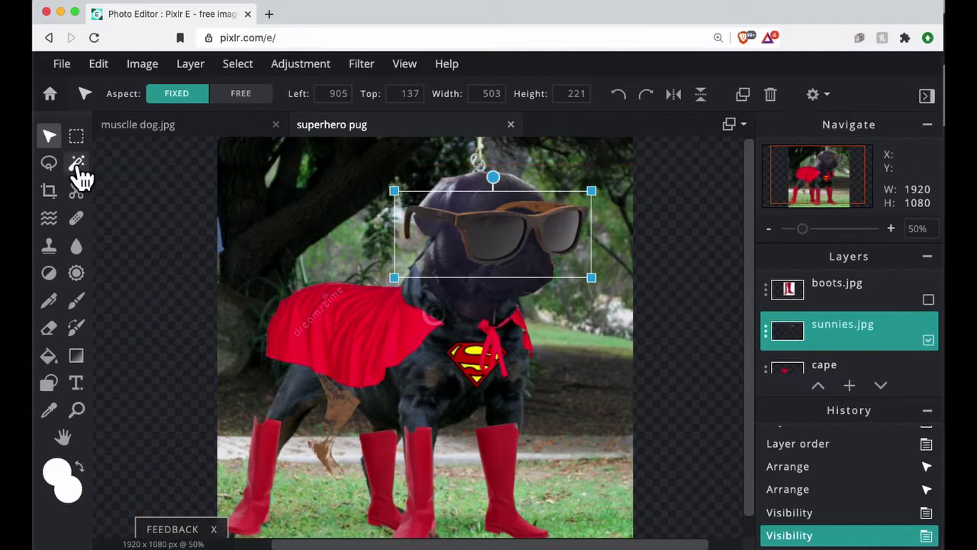
left_click(50, 162)
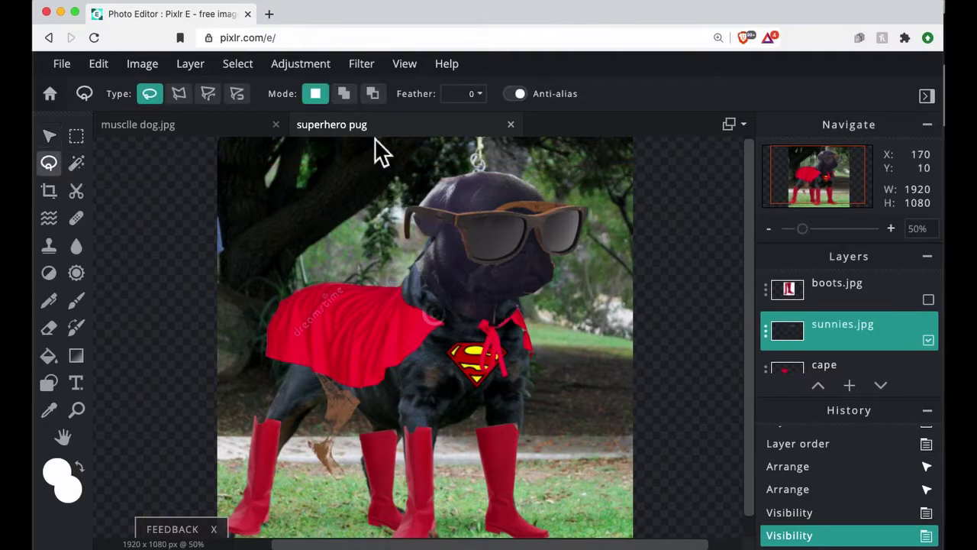
left_click(191, 98)
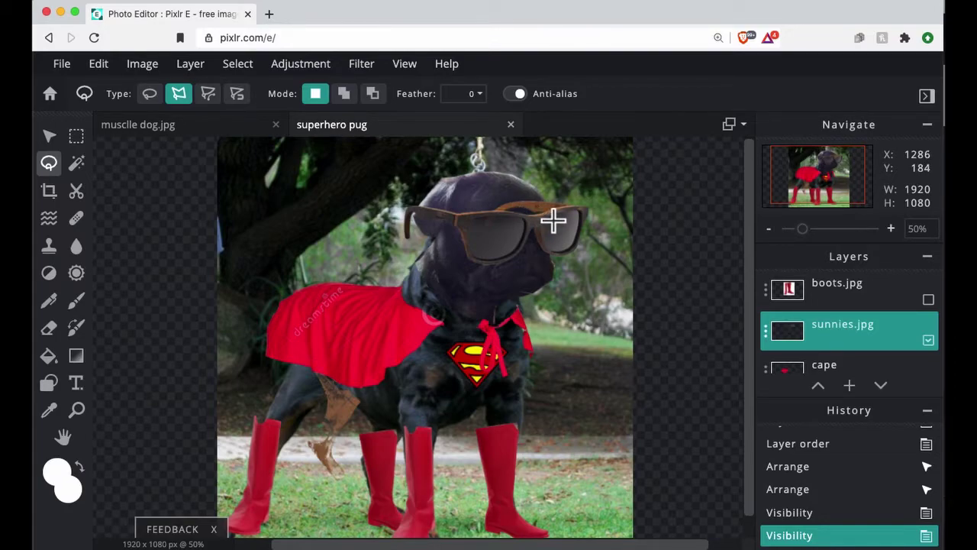
key("super+equal")
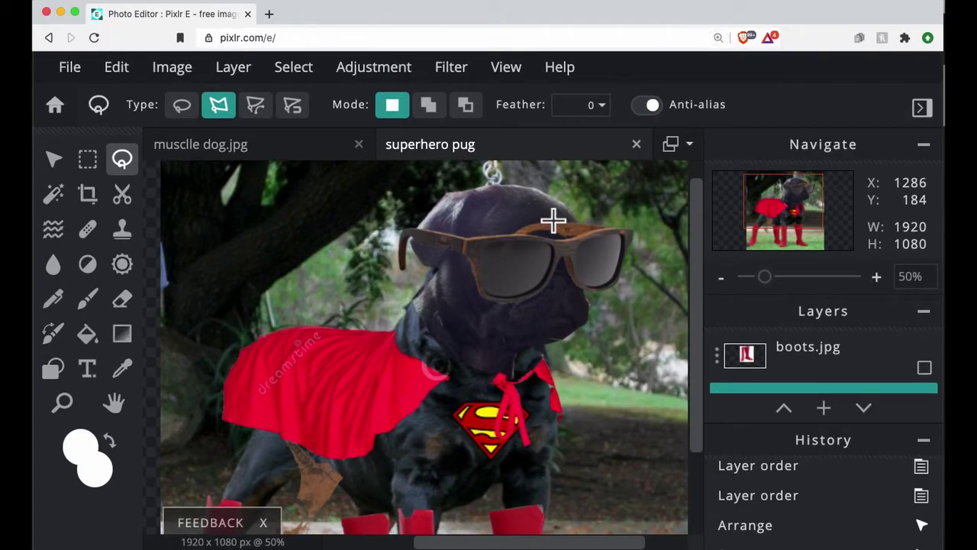
left_click(605, 240)
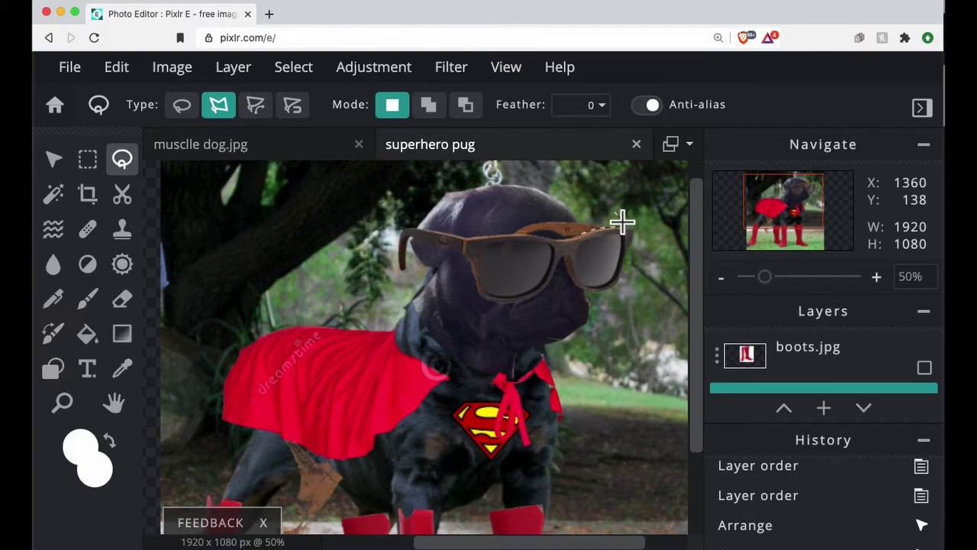
key("ctrl+0")
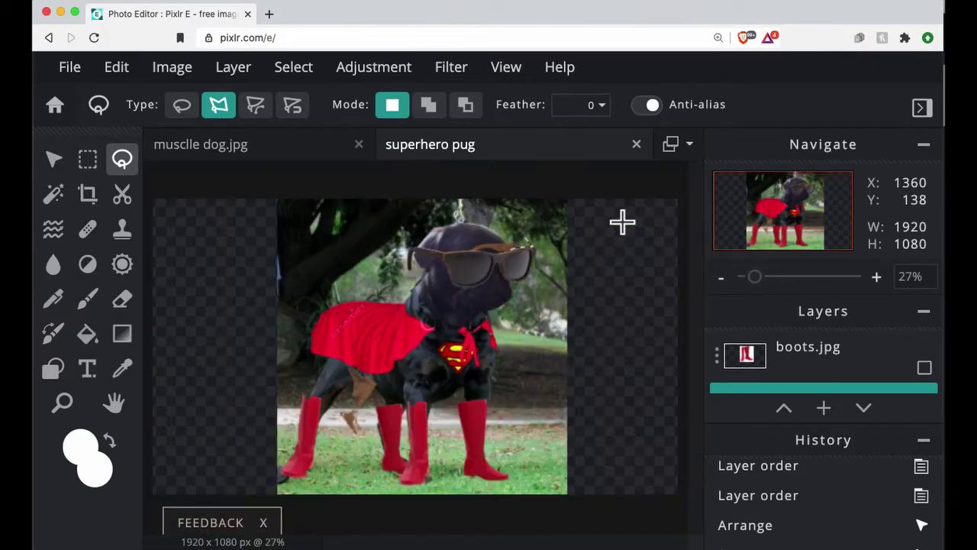
left_click(578, 275)
key("ctrl+d")
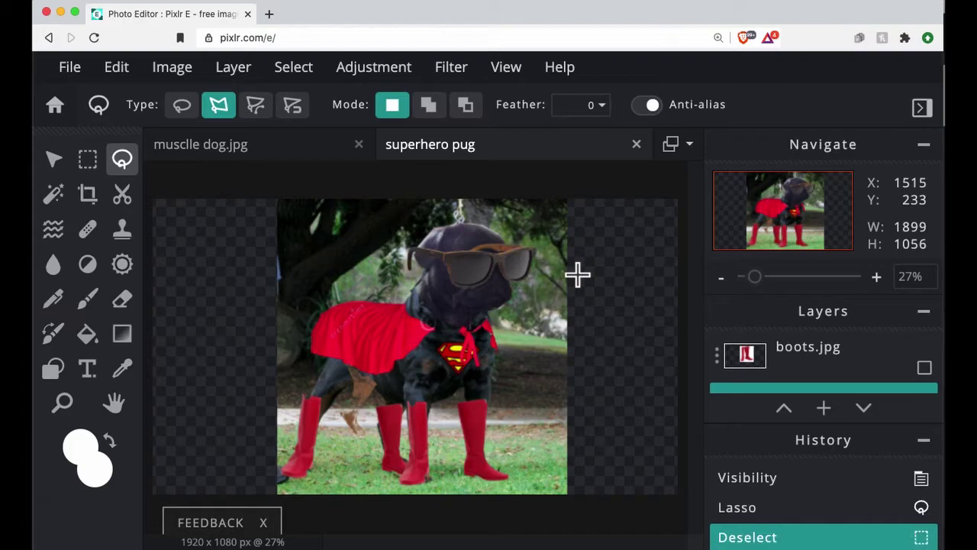
Outline the far sunglasses arm where it overlaps the pug's forehead with the polygonal lasso and delete that part
key("ctrl+plus")
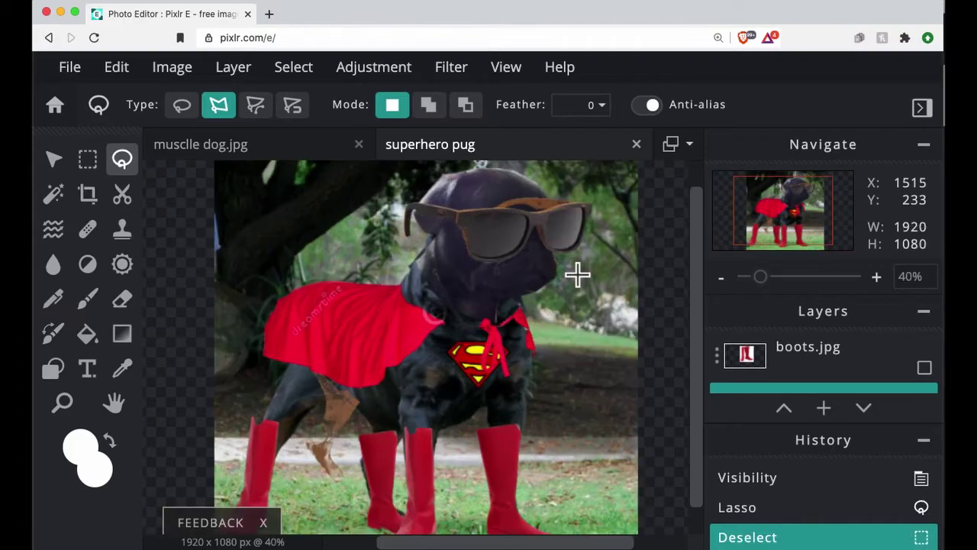
key("ctrl+plus")
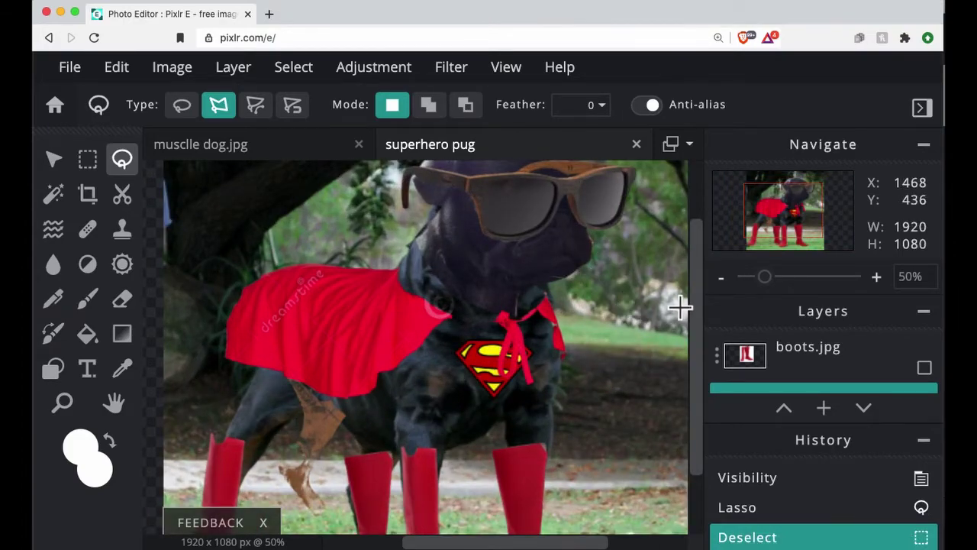
scroll(705, 264, "up", 1)
scroll(703, 245, "up", 3)
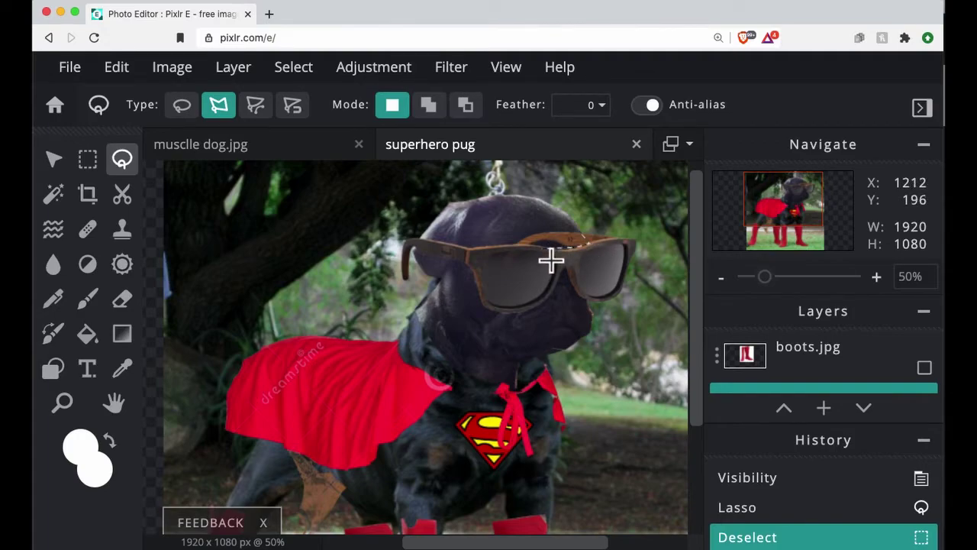
left_click(513, 245)
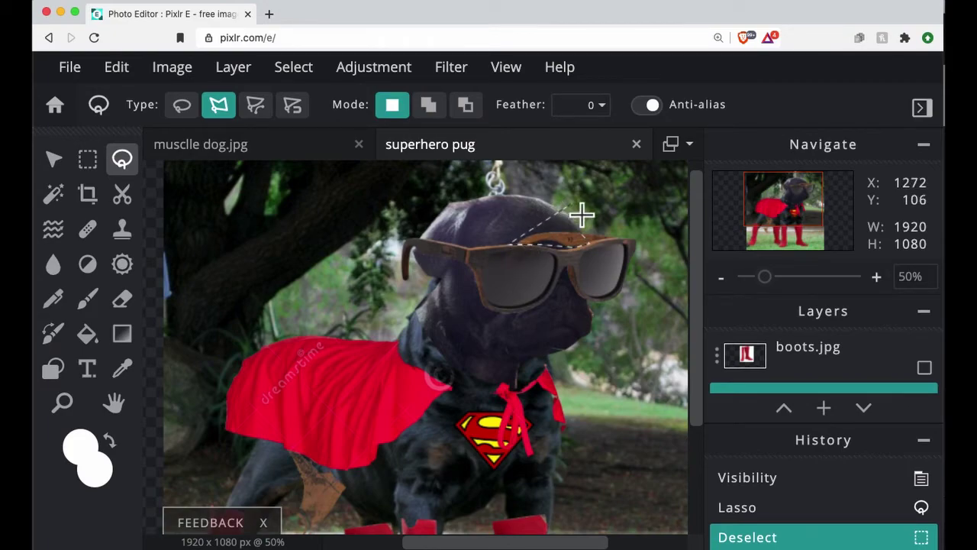
double_click(582, 215)
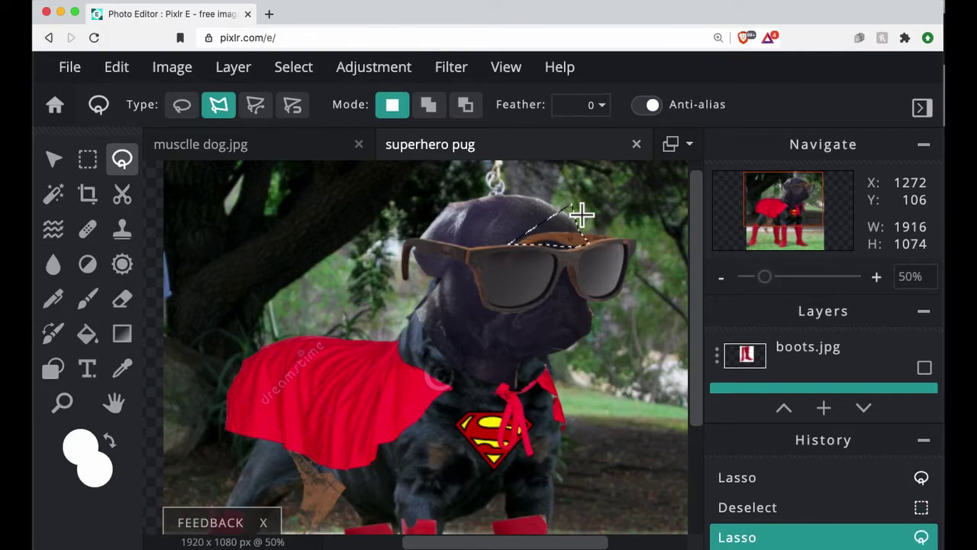
key("Delete")
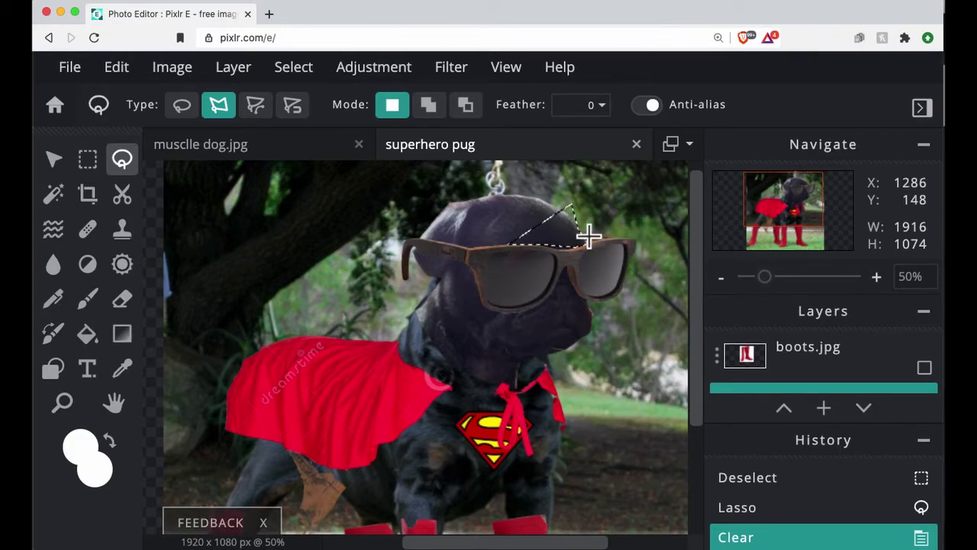
Lasso the curved end of the near sunglasses arm extending past the pug's ear, delete it, and clear the selection
left_click(444, 246)
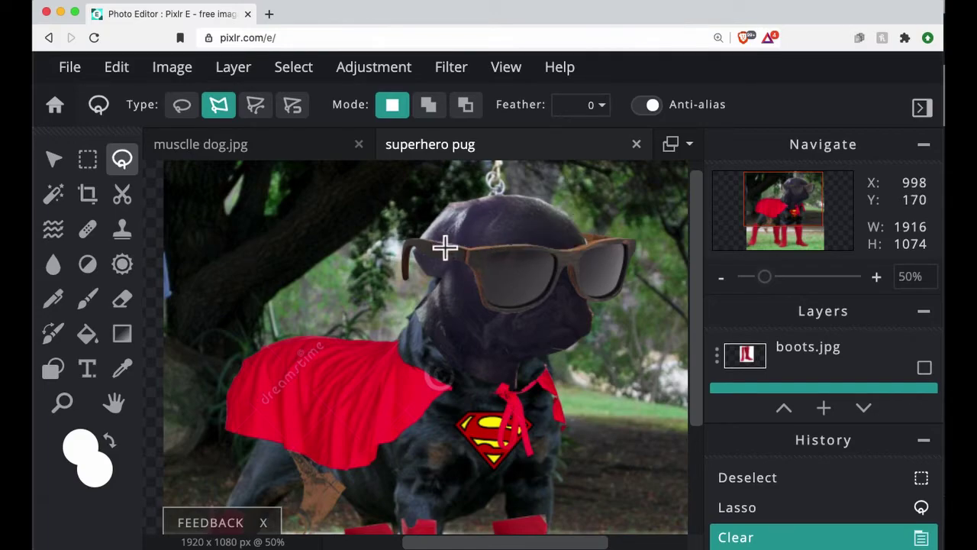
left_click(445, 275)
left_click(394, 289)
left_click(395, 211)
double_click(440, 224)
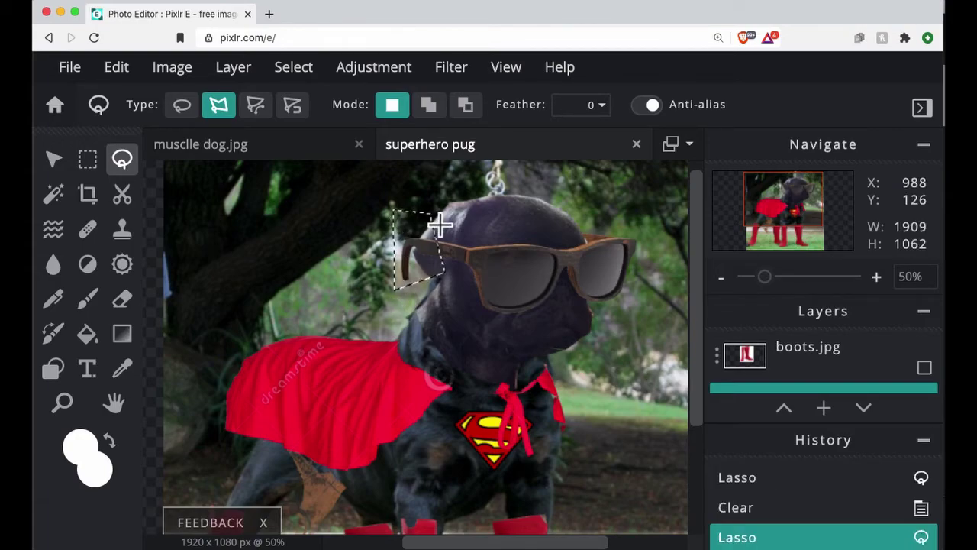
key("Delete")
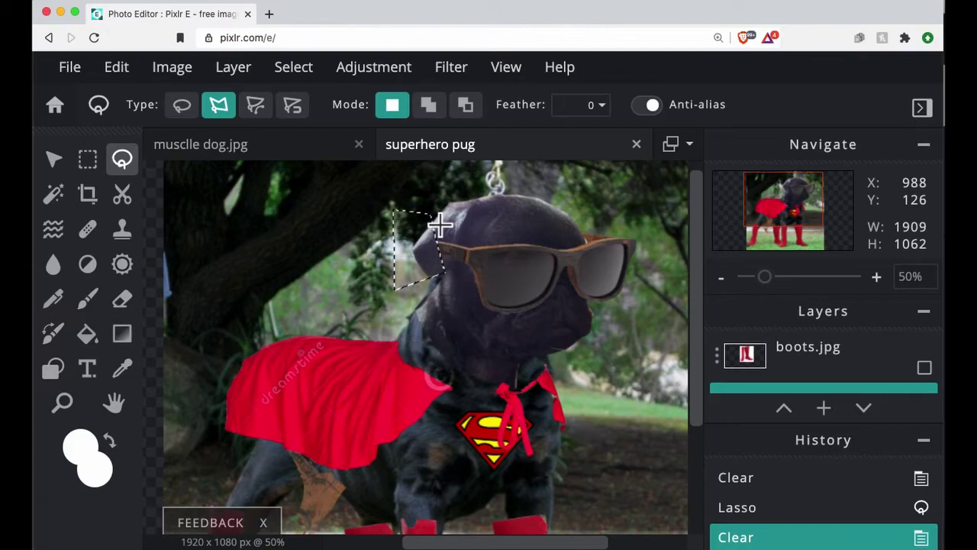
key("super+d")
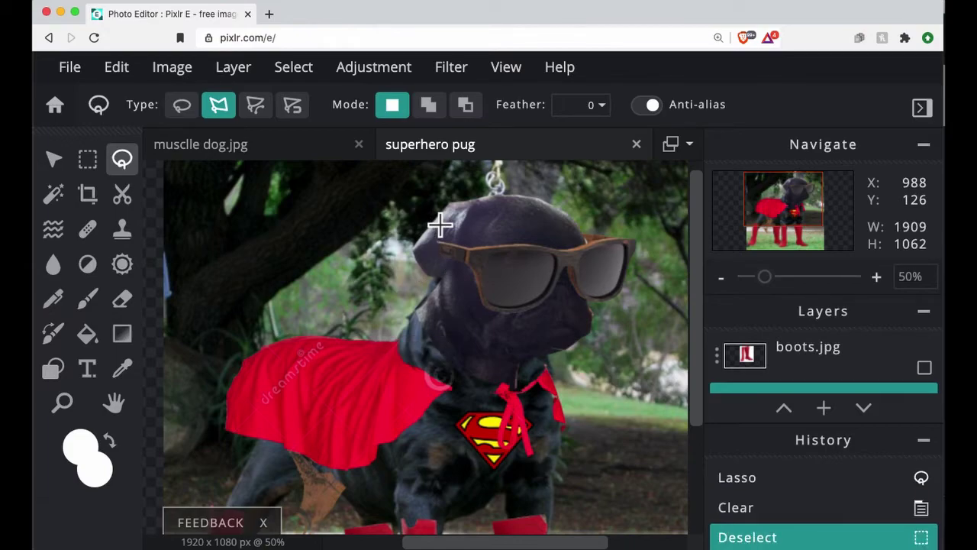
Download the finished composite as a 1920 × 1080 PNG named superhero pug
scroll(441, 224, "down", 2)
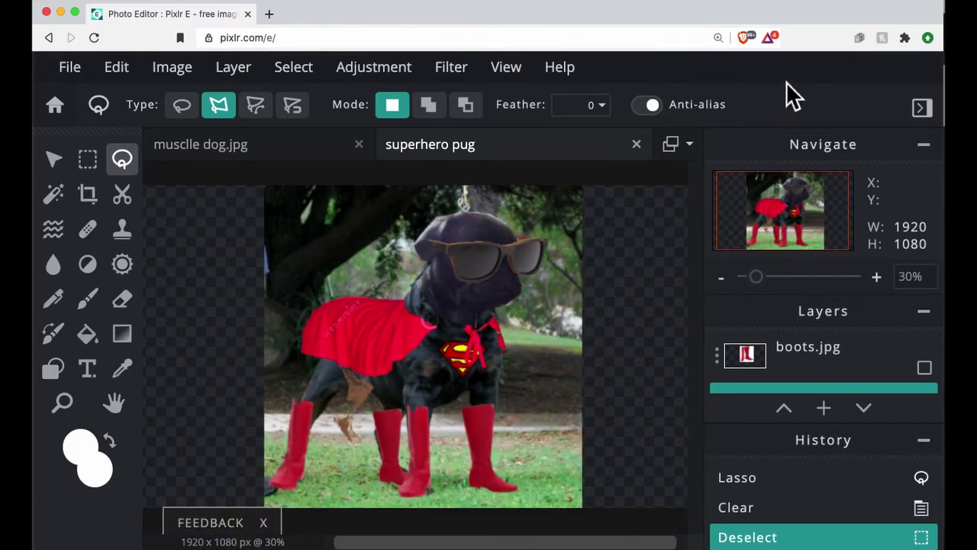
key("super+minus")
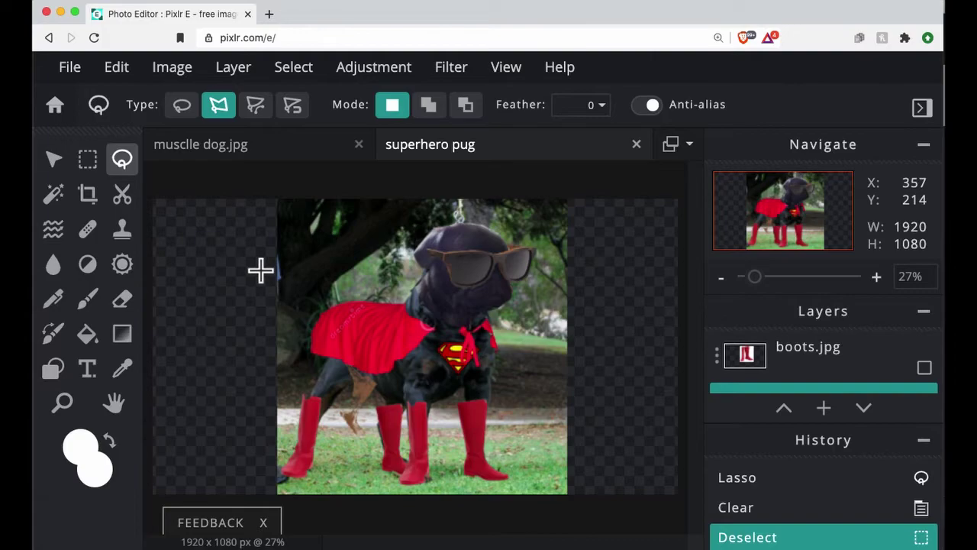
left_click(87, 76)
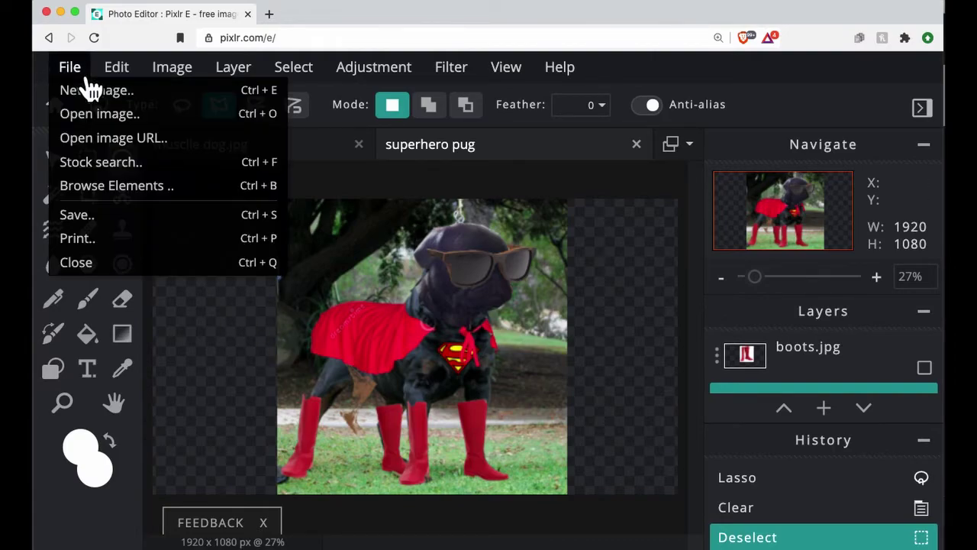
left_click(92, 225)
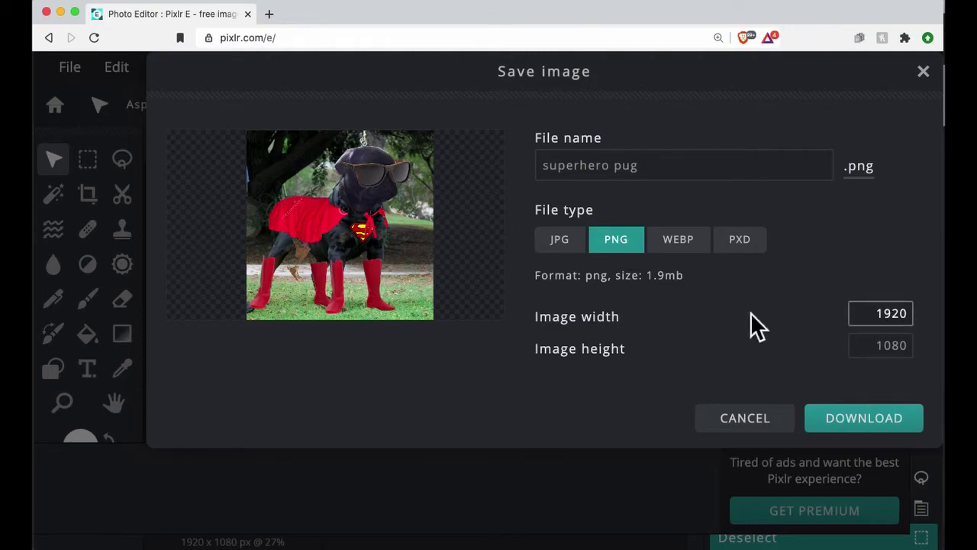
left_click(874, 432)
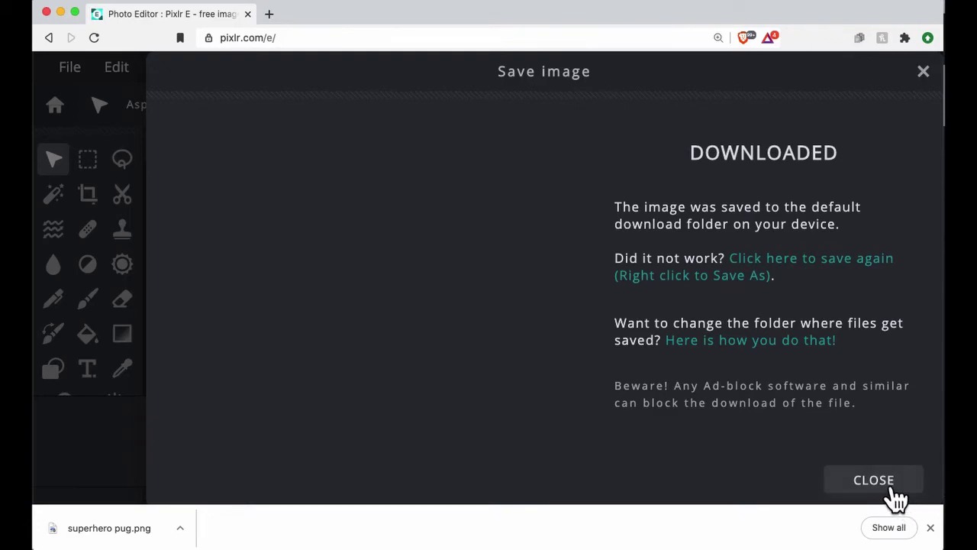
left_click(888, 487)
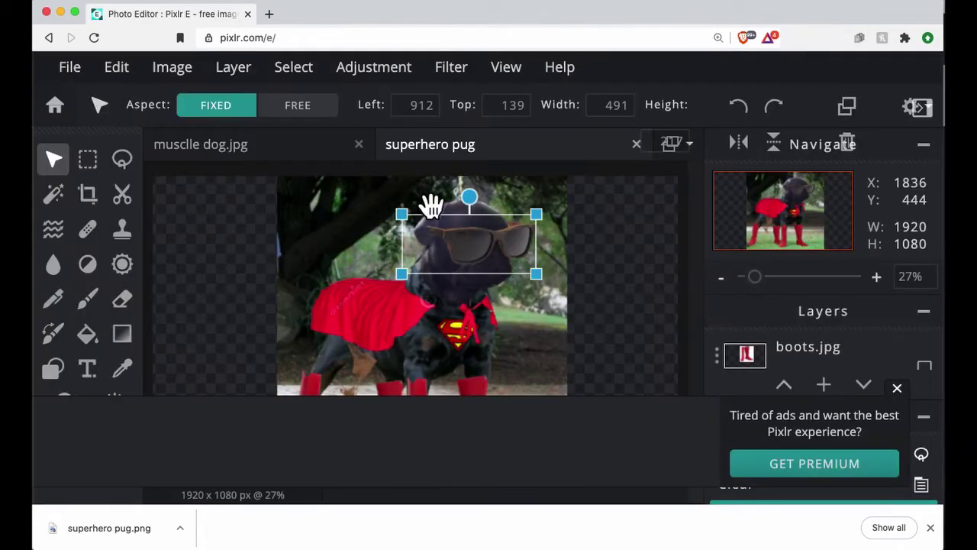
Save another copy of superhero pug as a PXD file
left_click(91, 78)
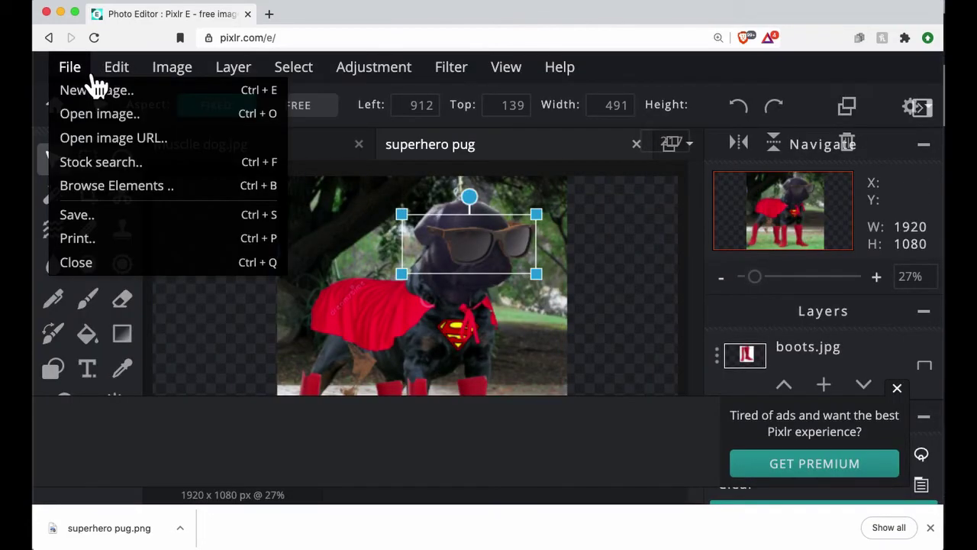
left_click(122, 216)
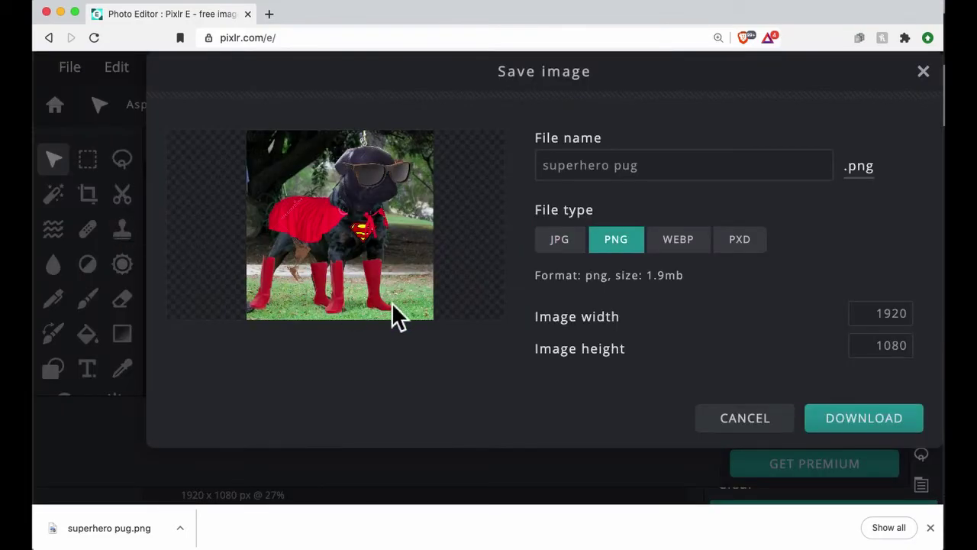
left_click(758, 248)
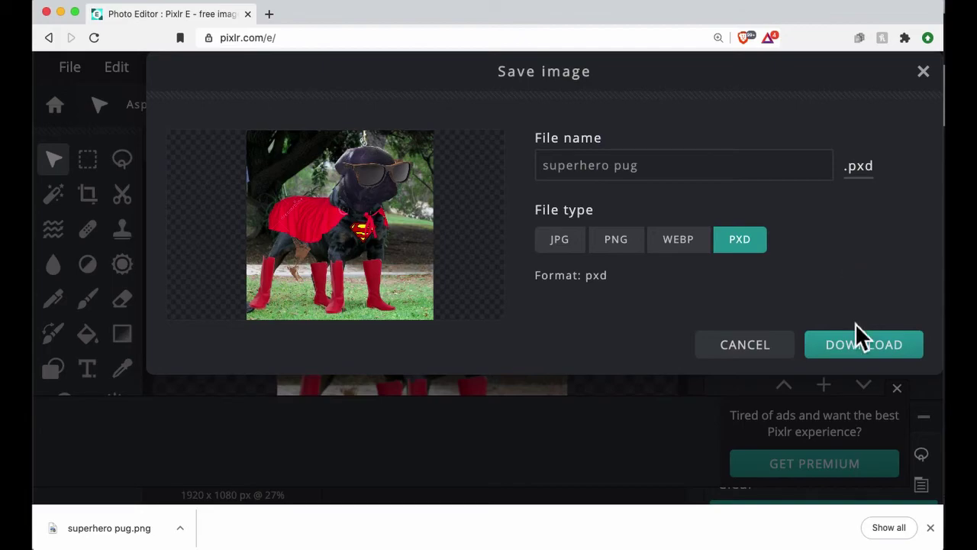
left_click(888, 359)
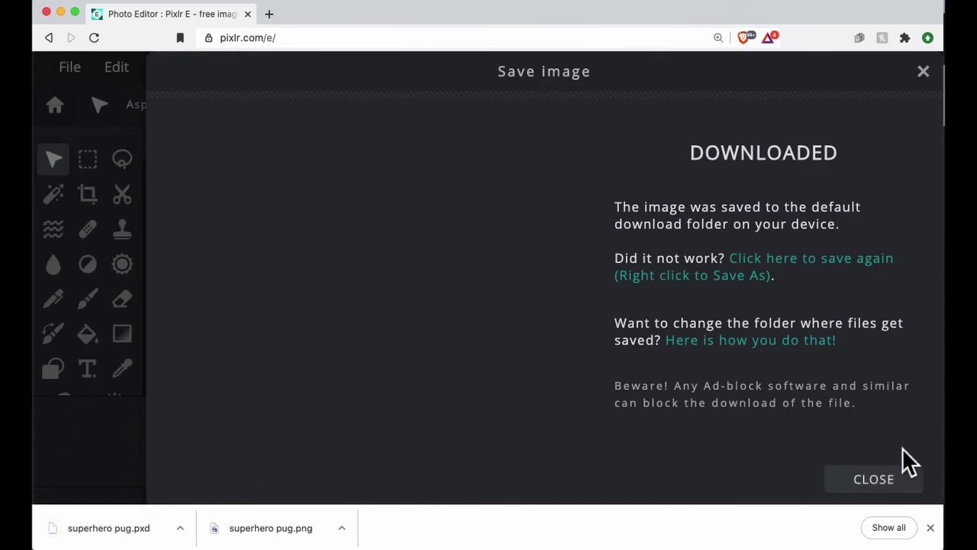
left_click(893, 486)
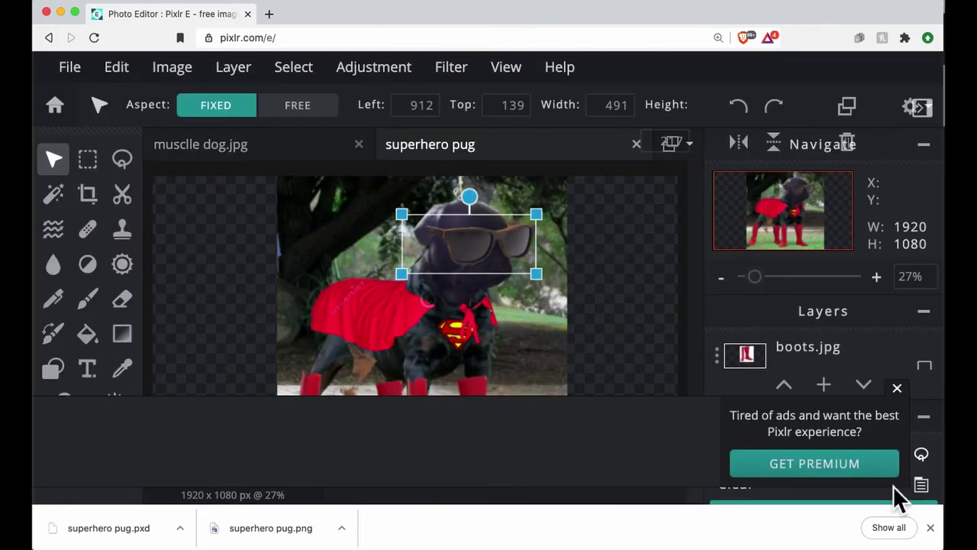
Deselect the sunglasses layer and dismiss both the browser's download bar and the premium advert
left_click(202, 226)
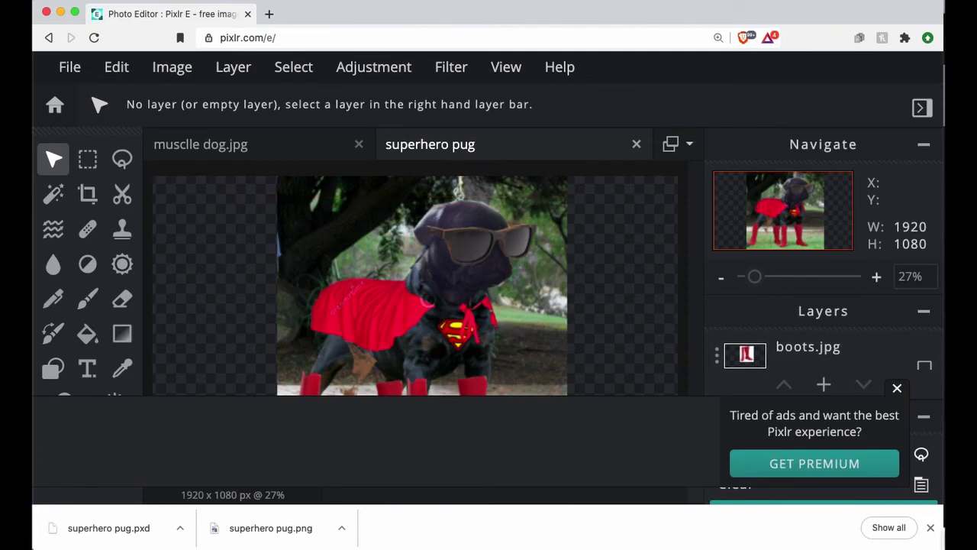
left_click(930, 528)
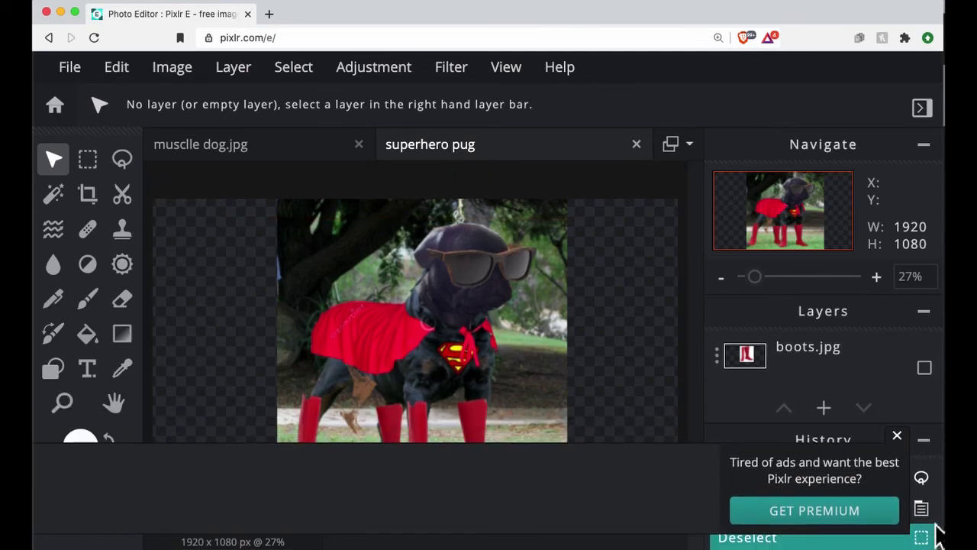
left_click(899, 437)
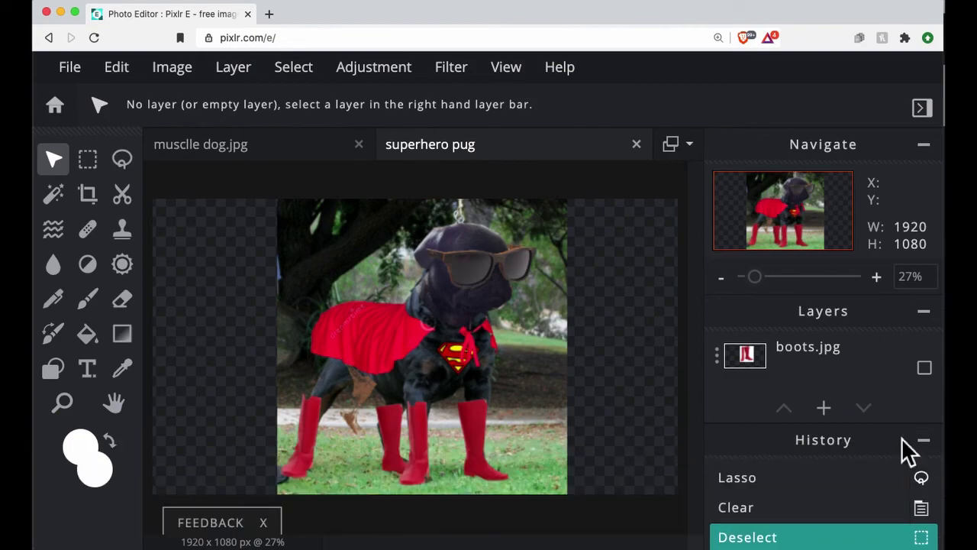